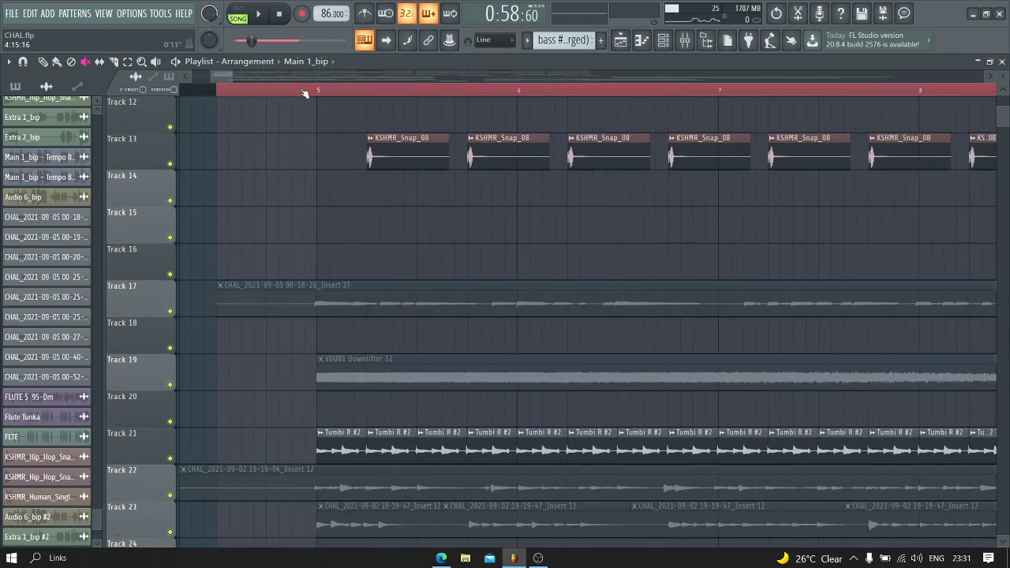
Step: Play the song from just before bar 5 and examine the intro recordings on Tracks 25 and 26 and the TapeStop automation
{"action": "scroll", "coordinate": [305, 93], "scroll_direction": "down", "scroll_amount": 3}
{"action": "scroll", "coordinate": [300, 117], "scroll_direction": "up", "scroll_amount": 4}
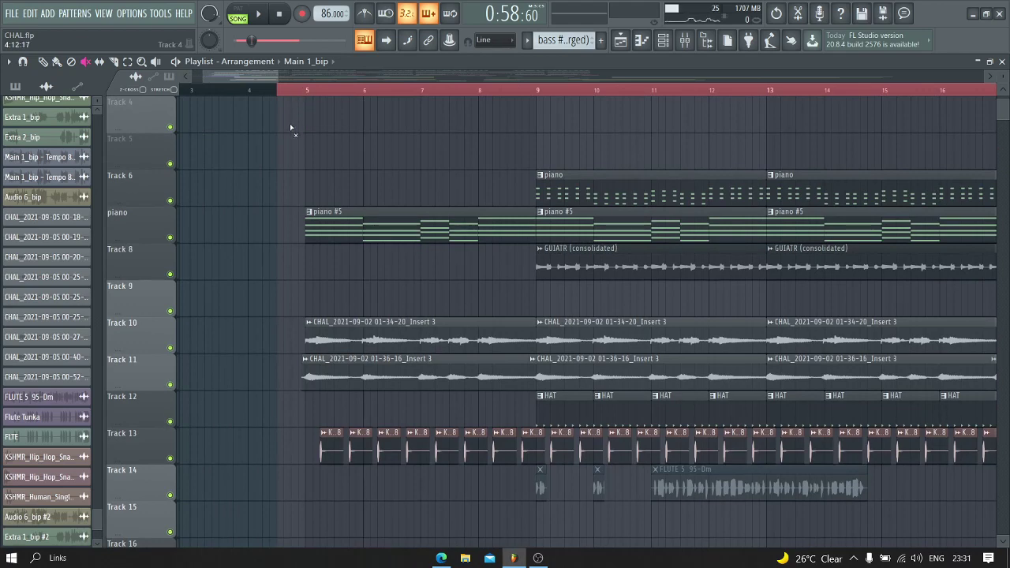
{"action": "scroll", "coordinate": [290, 123], "scroll_direction": "down", "scroll_amount": 3}
{"action": "scroll", "coordinate": [292, 89], "scroll_direction": "down", "scroll_amount": 4}
{"action": "key", "text": "space"}
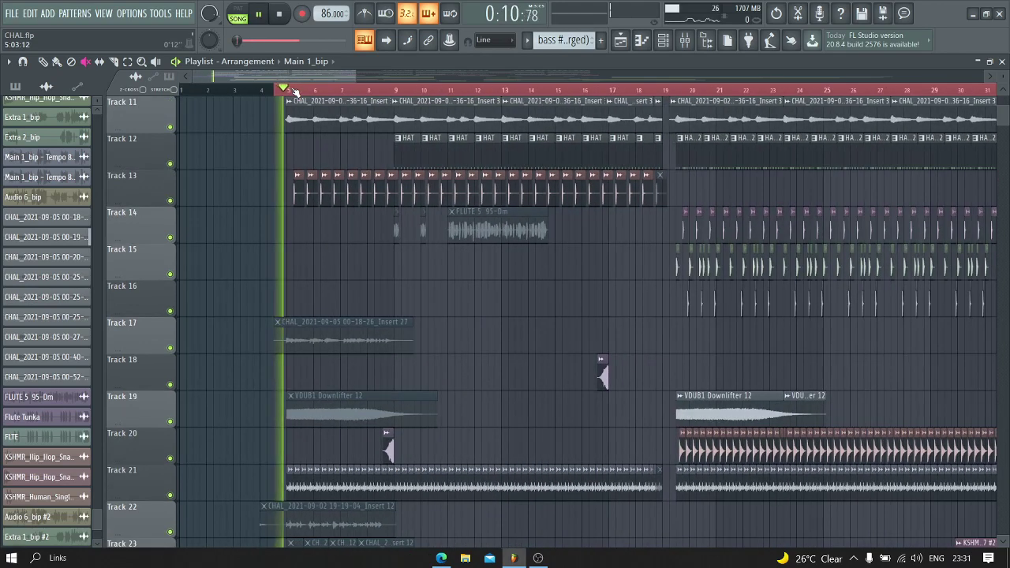
{"action": "scroll", "coordinate": [283, 127], "scroll_direction": "down", "scroll_amount": 6}
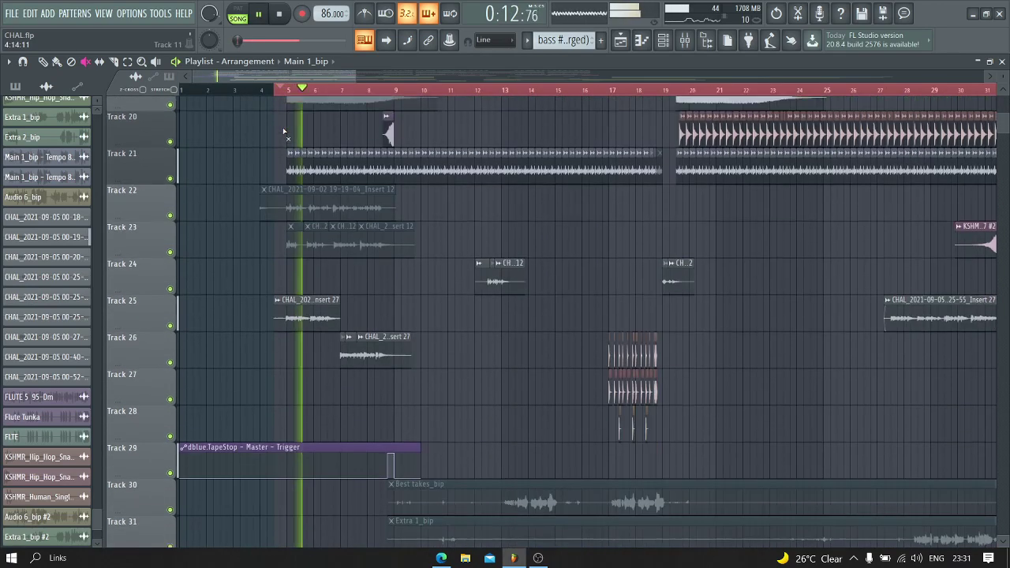
{"action": "scroll", "coordinate": [351, 90], "scroll_direction": "up", "scroll_amount": 4}
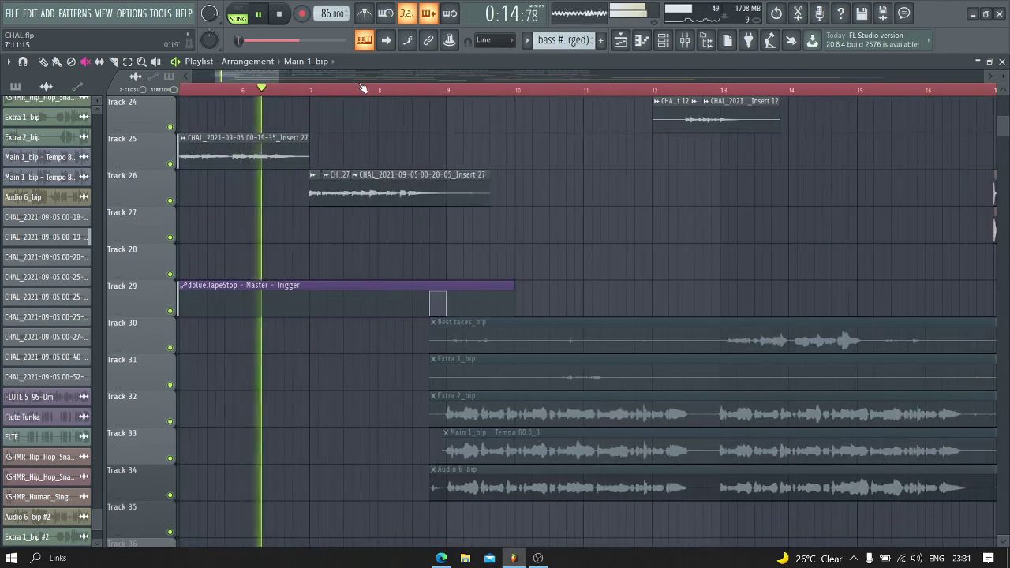
{"action": "scroll", "coordinate": [355, 89], "scroll_direction": "down", "scroll_amount": 3}
{"action": "scroll", "coordinate": [371, 89], "scroll_direction": "up", "scroll_amount": 3}
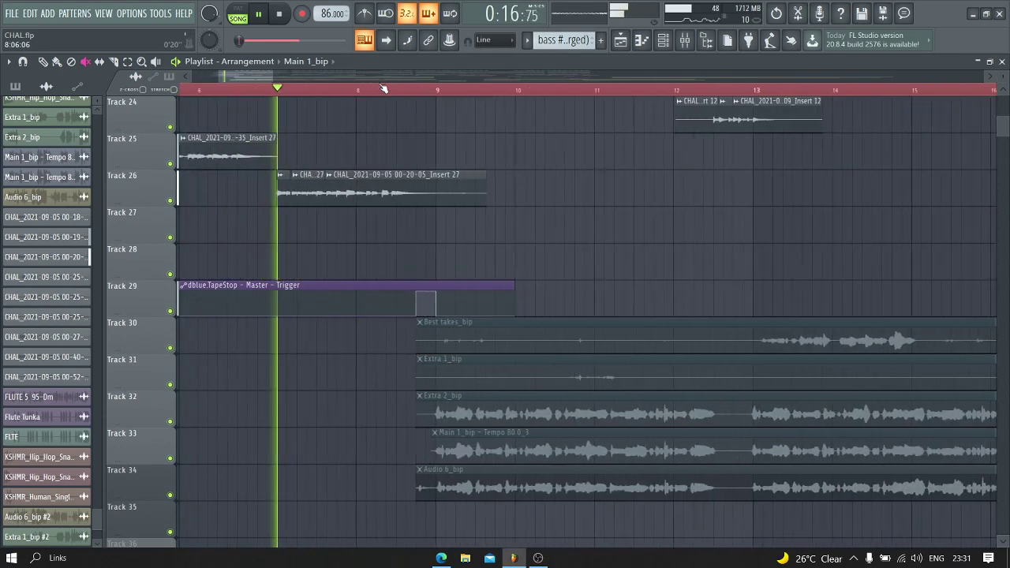
{"action": "scroll", "coordinate": [392, 89], "scroll_direction": "up", "scroll_amount": 2}
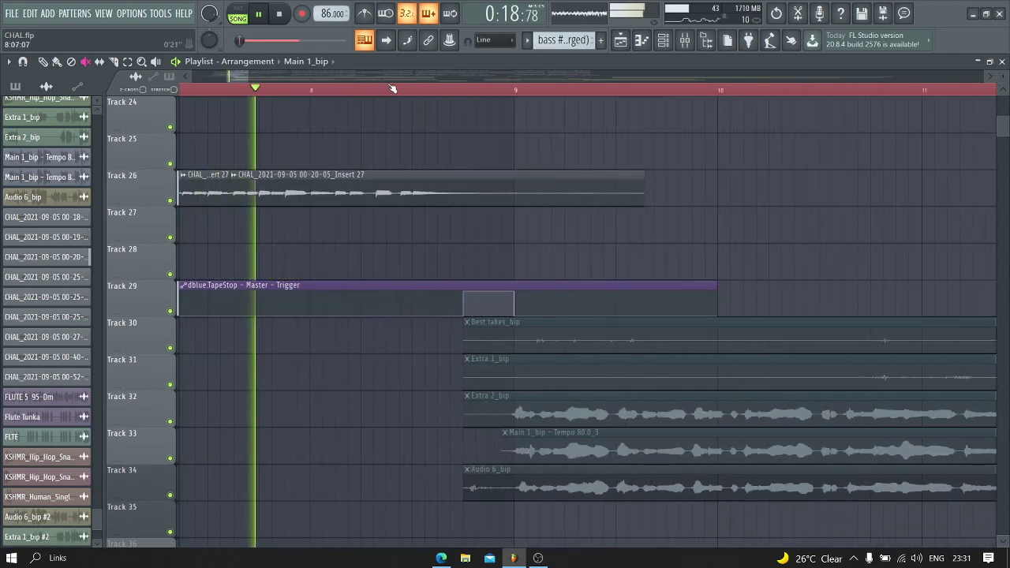
{"action": "scroll", "coordinate": [393, 89], "scroll_direction": "down", "scroll_amount": 3}
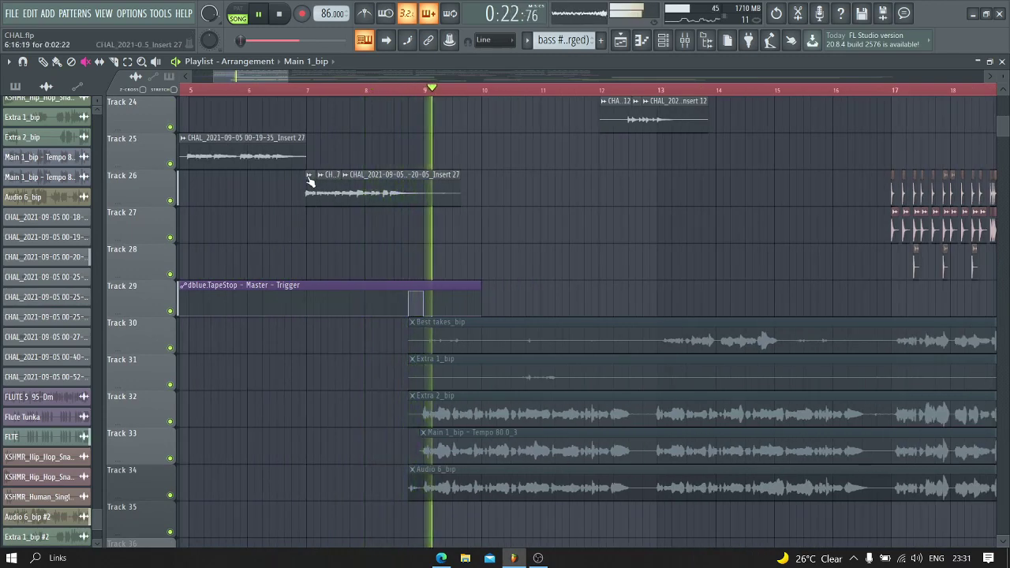
Step: Review the arrangement from bar 9 during playback, from the piano, guitar, hat and snap tracks down to the muted vocal tracks
{"action": "scroll", "coordinate": [308, 181], "scroll_direction": "up", "scroll_amount": 5}
{"action": "scroll", "coordinate": [309, 182], "scroll_direction": "up", "scroll_amount": 4}
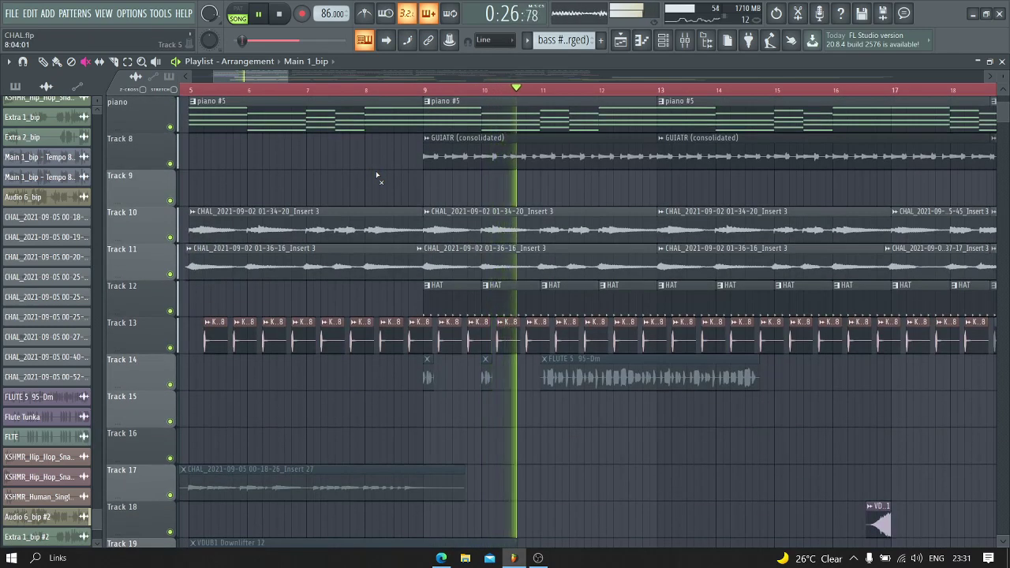
{"action": "scroll", "coordinate": [453, 94], "scroll_direction": "up", "scroll_amount": 3}
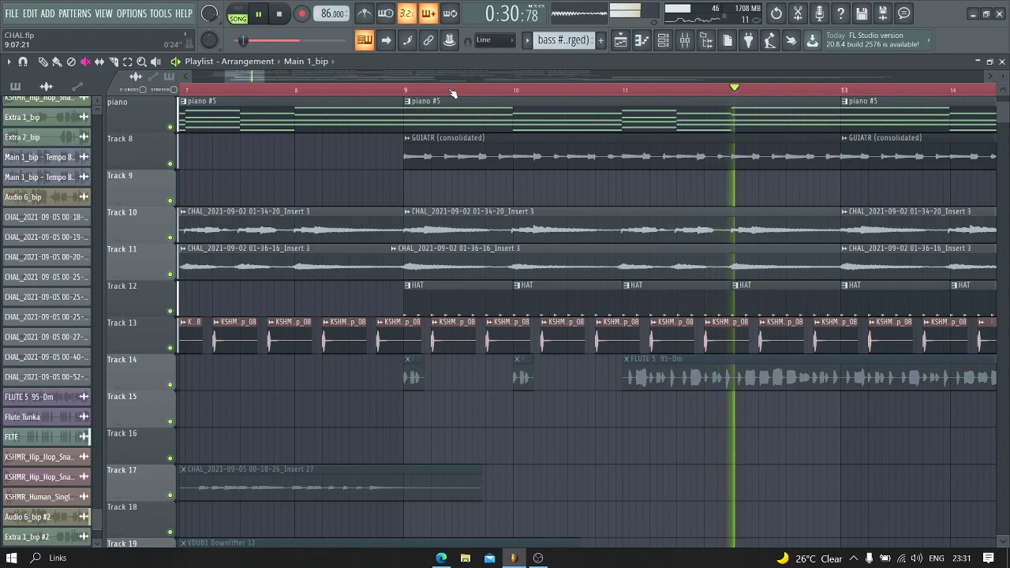
{"action": "scroll", "coordinate": [453, 94], "scroll_direction": "down", "scroll_amount": 2}
{"action": "scroll", "coordinate": [453, 94], "scroll_direction": "down", "scroll_amount": 3}
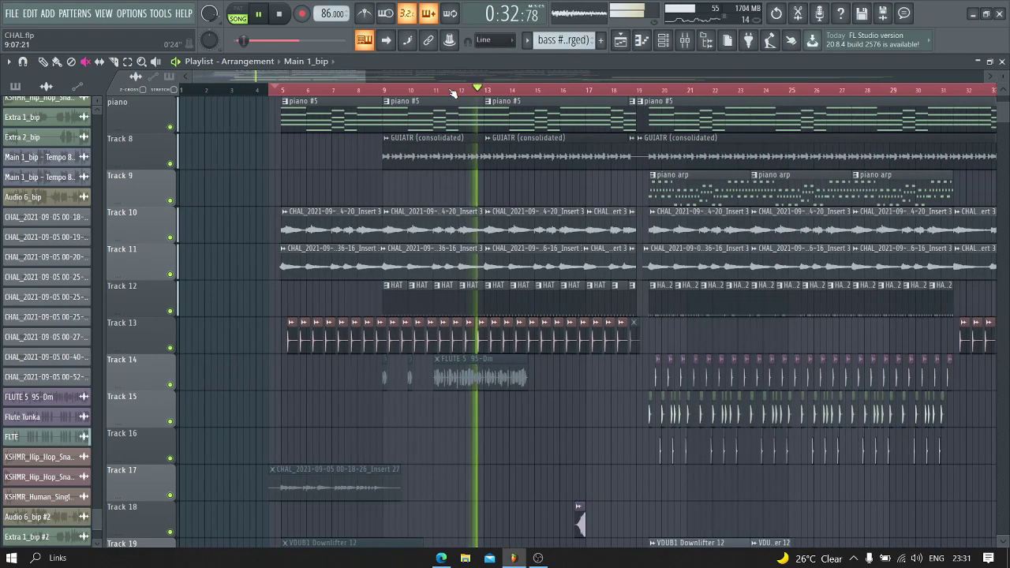
{"action": "scroll", "coordinate": [418, 162], "scroll_direction": "down", "scroll_amount": 5}
{"action": "scroll", "coordinate": [418, 162], "scroll_direction": "down", "scroll_amount": 1}
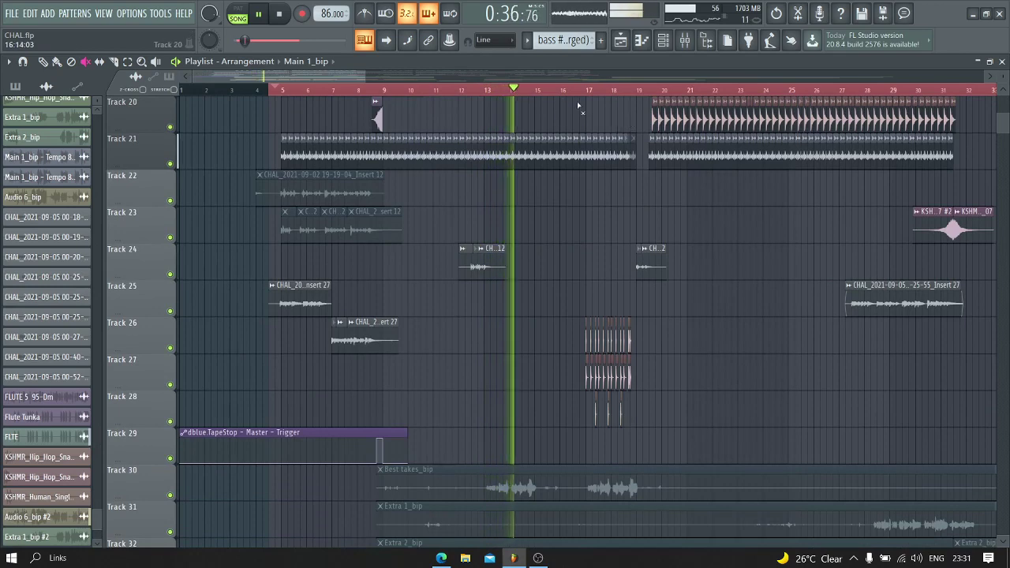
{"action": "scroll", "coordinate": [481, 134], "scroll_direction": "down", "scroll_amount": 2}
{"action": "scroll", "coordinate": [481, 134], "scroll_direction": "down", "scroll_amount": 20}
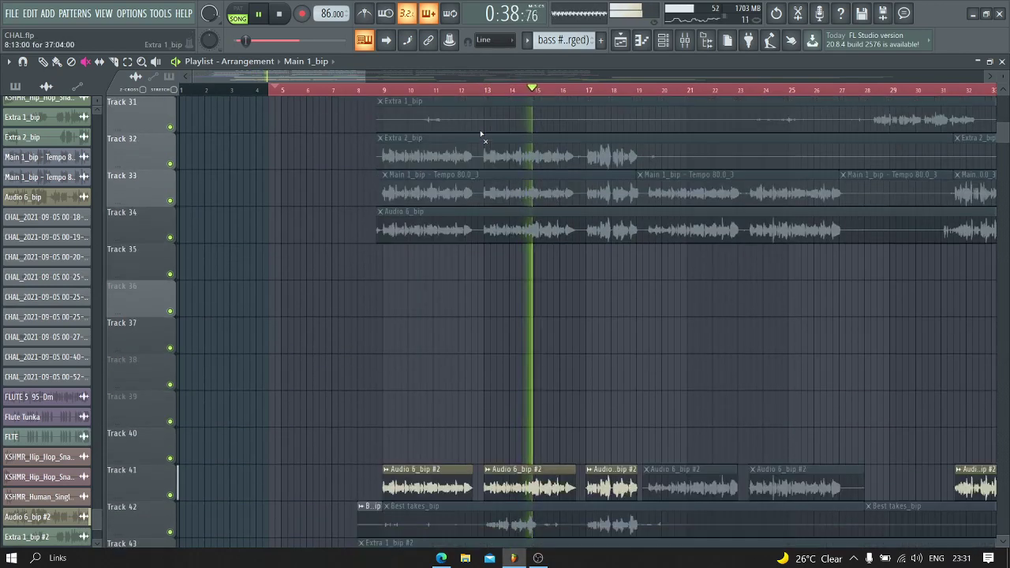
{"action": "scroll", "coordinate": [481, 134], "scroll_direction": "up", "scroll_amount": 20}
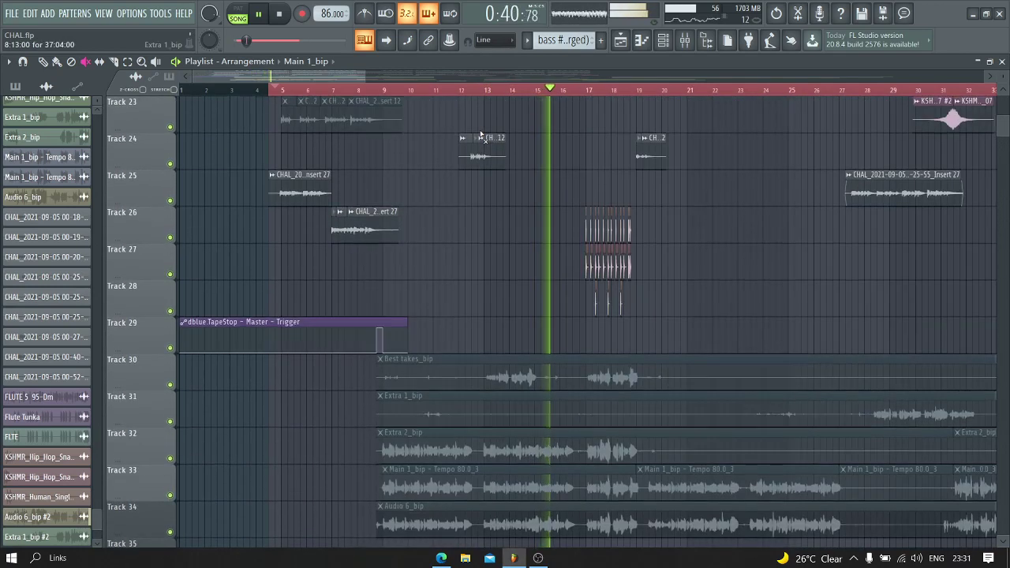
Step: Examine the percussion break at bar 17 and the layered section after bar 19 during playback, and stop the song
{"action": "scroll", "coordinate": [591, 95], "scroll_direction": "up", "scroll_amount": 3}
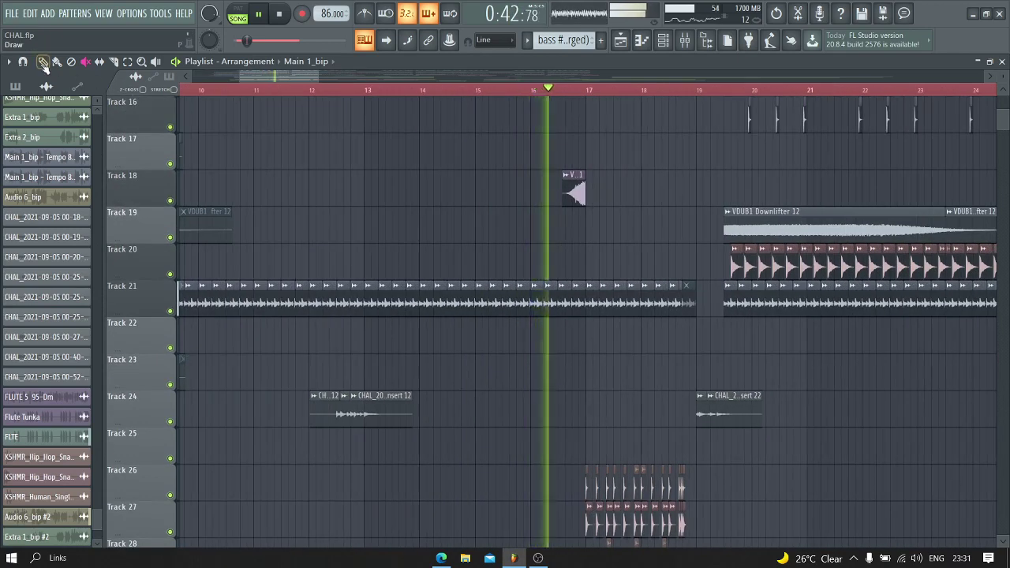
{"action": "scroll", "coordinate": [600, 88], "scroll_direction": "up", "scroll_amount": 2}
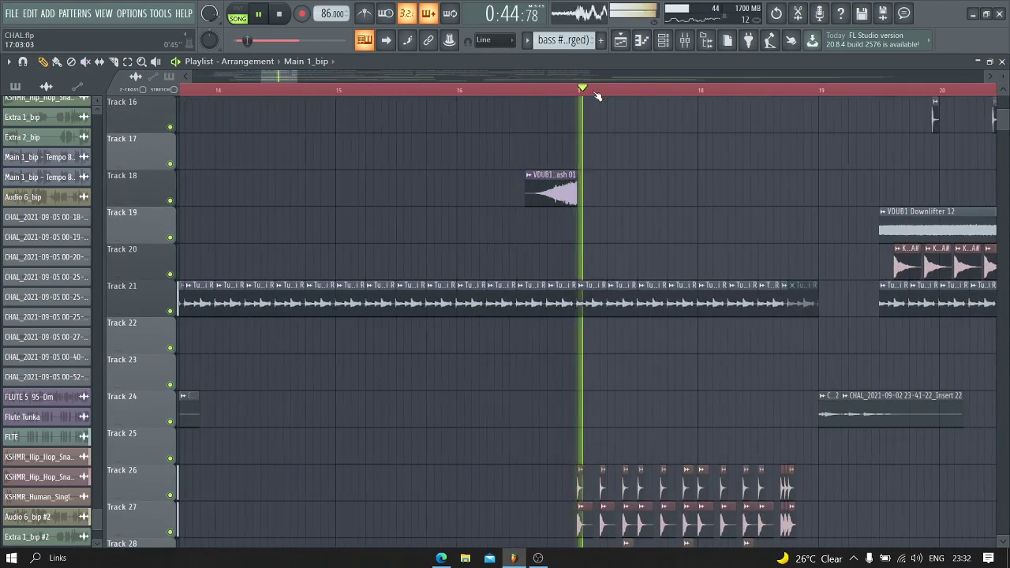
{"action": "scroll", "coordinate": [600, 88], "scroll_direction": "down", "scroll_amount": 3}
{"action": "scroll", "coordinate": [514, 130], "scroll_direction": "down", "scroll_amount": 1}
{"action": "scroll", "coordinate": [514, 130], "scroll_direction": "down", "scroll_amount": 2}
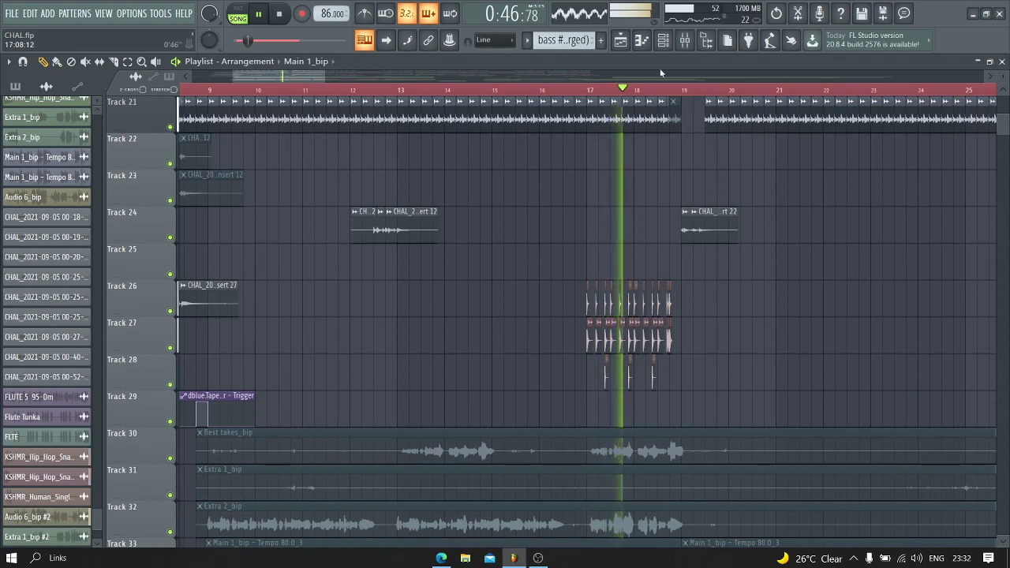
{"action": "scroll", "coordinate": [660, 93], "scroll_direction": "up", "scroll_amount": 2}
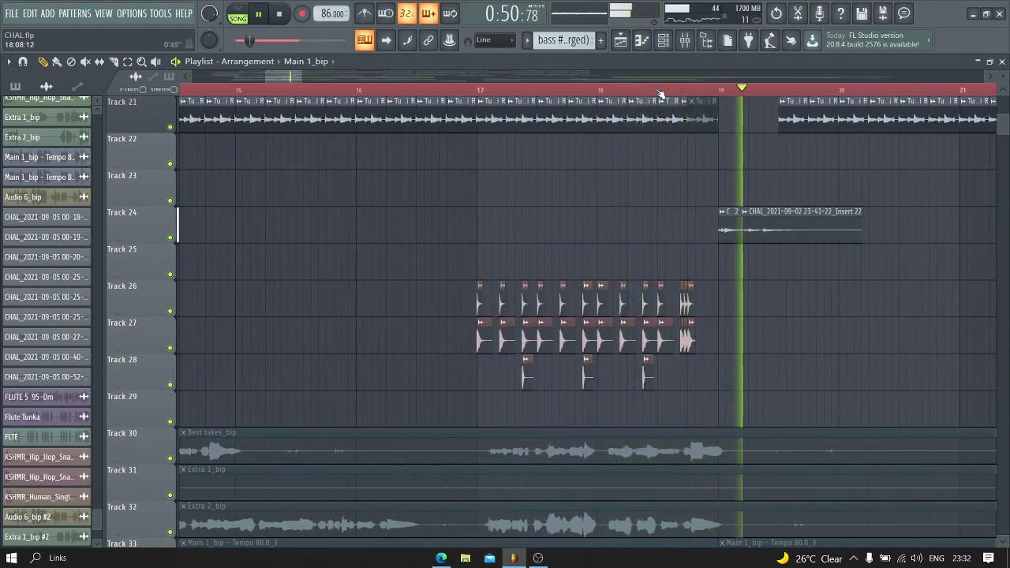
{"action": "scroll", "coordinate": [660, 93], "scroll_direction": "down", "scroll_amount": 1}
{"action": "scroll", "coordinate": [660, 93], "scroll_direction": "down", "scroll_amount": 3}
{"action": "scroll", "coordinate": [454, 184], "scroll_direction": "up", "scroll_amount": 7}
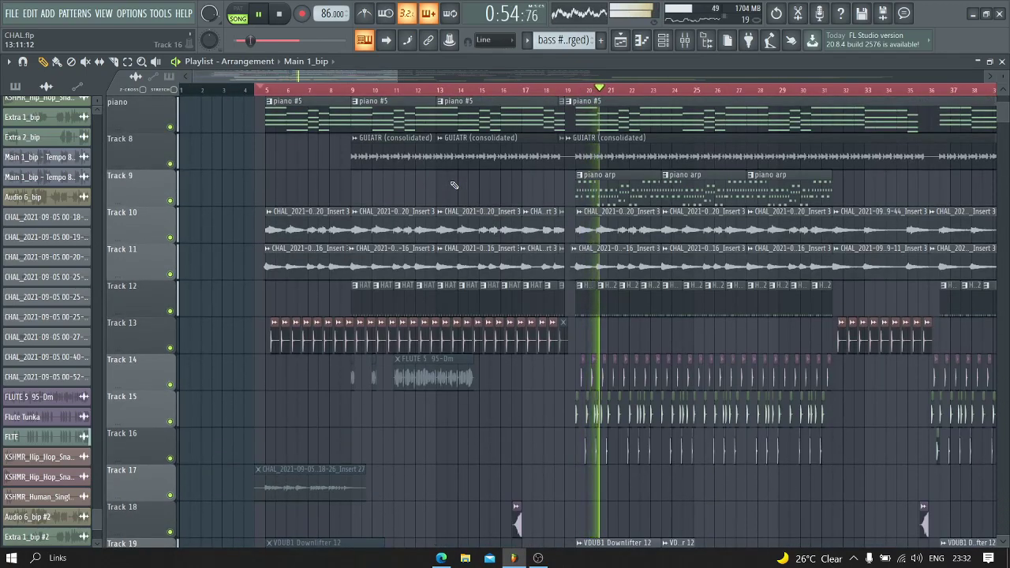
{"action": "scroll", "coordinate": [454, 184], "scroll_direction": "up", "scroll_amount": 2}
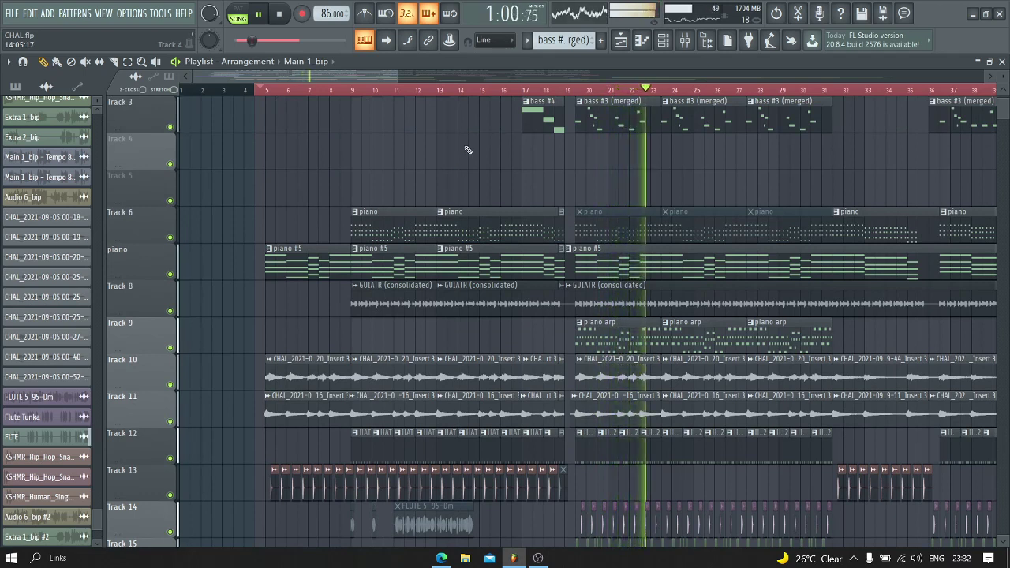
{"action": "key", "text": "space"}
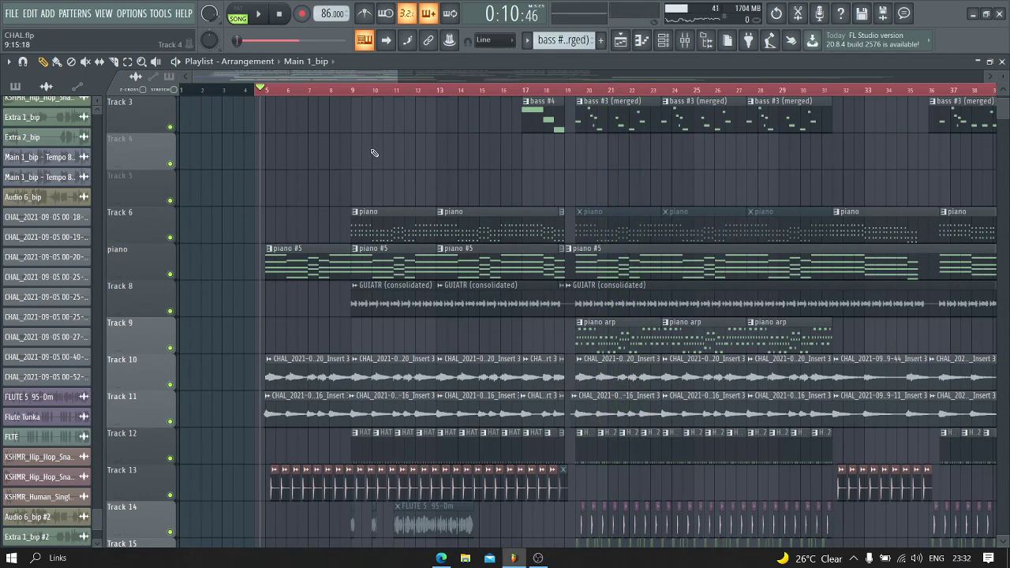
Step: Solo the piano track in the playlist and play it from the start of the selected range
{"action": "scroll", "coordinate": [367, 154], "scroll_direction": "down", "scroll_amount": 5}
{"action": "scroll", "coordinate": [290, 193], "scroll_direction": "up", "scroll_amount": 5}
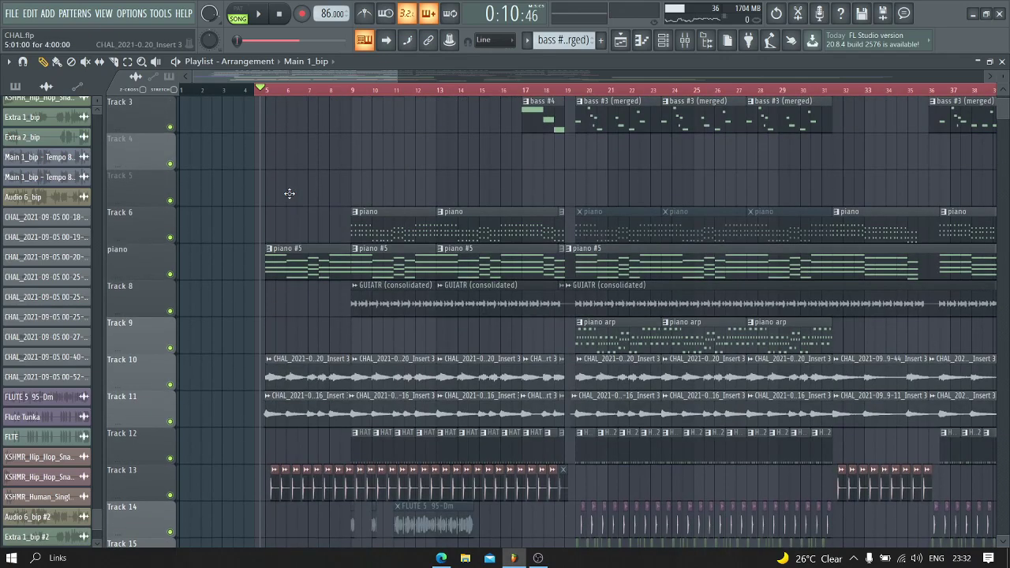
{"action": "right_click", "coordinate": [169, 275]}
{"action": "key", "text": "space"}
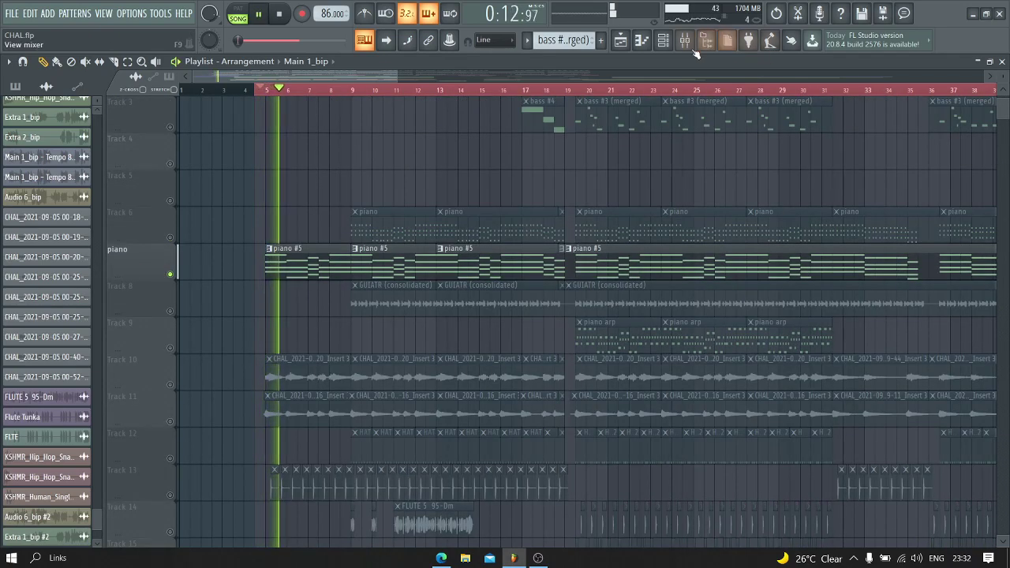
Step: Inspect the Fruity parametric EQ 2 on the piano's mixer insert, and play the piano again with the windows closed
{"action": "key", "text": "F9"}
{"action": "left_click", "coordinate": [262, 177]}
{"action": "key", "text": "space"}
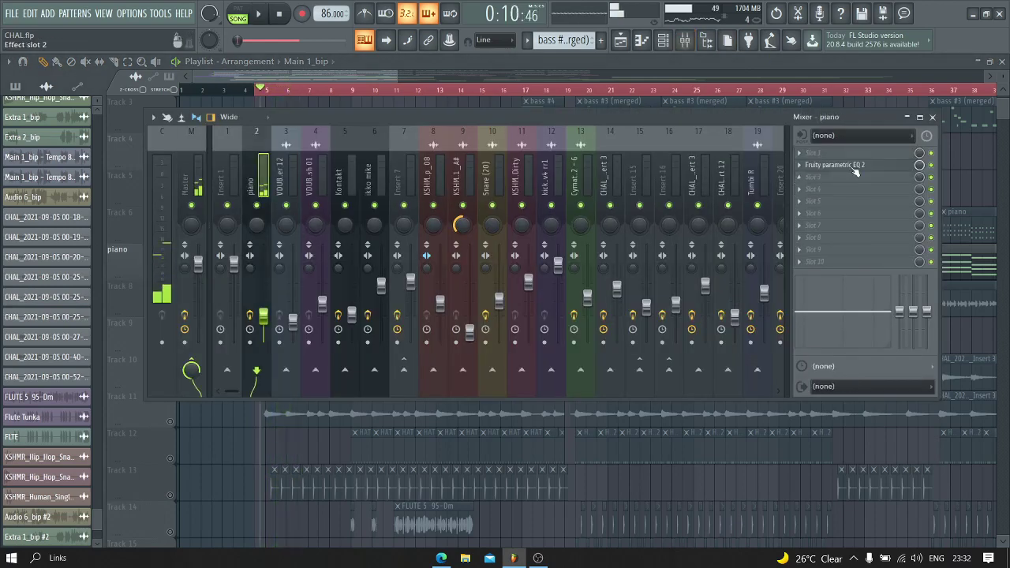
{"action": "left_click", "coordinate": [840, 165]}
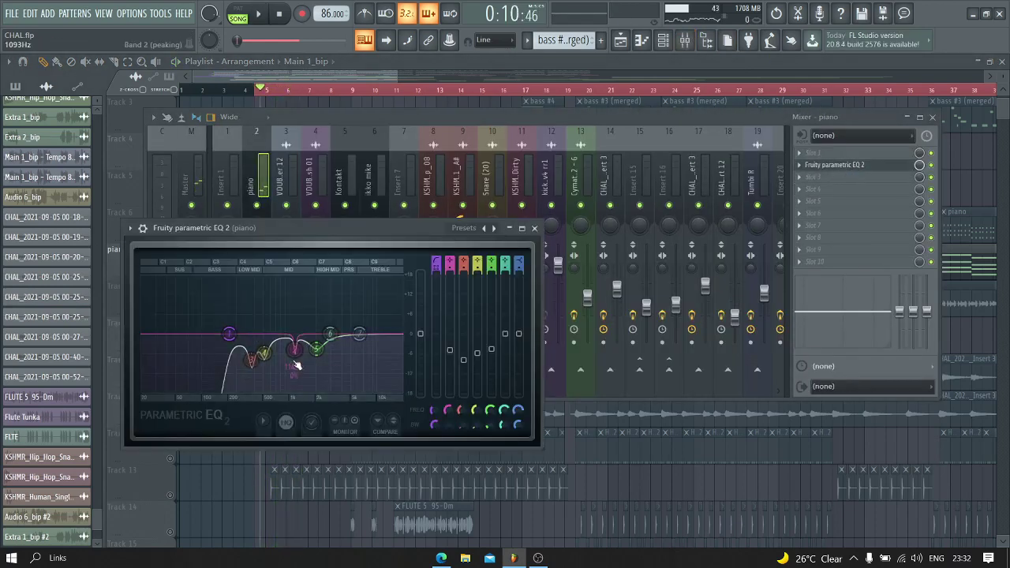
{"action": "key", "text": "space"}
{"action": "key", "text": "F5"}
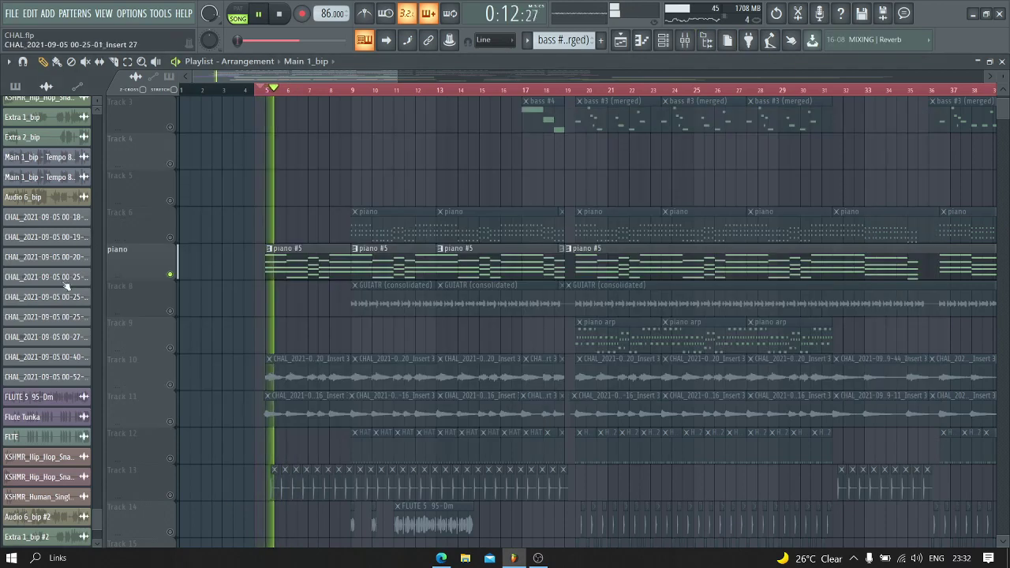
Step: Stop the piano, solo the recorded audio on Track 10 instead, and play it
{"action": "key", "text": "space"}
{"action": "right_click", "coordinate": [170, 311]}
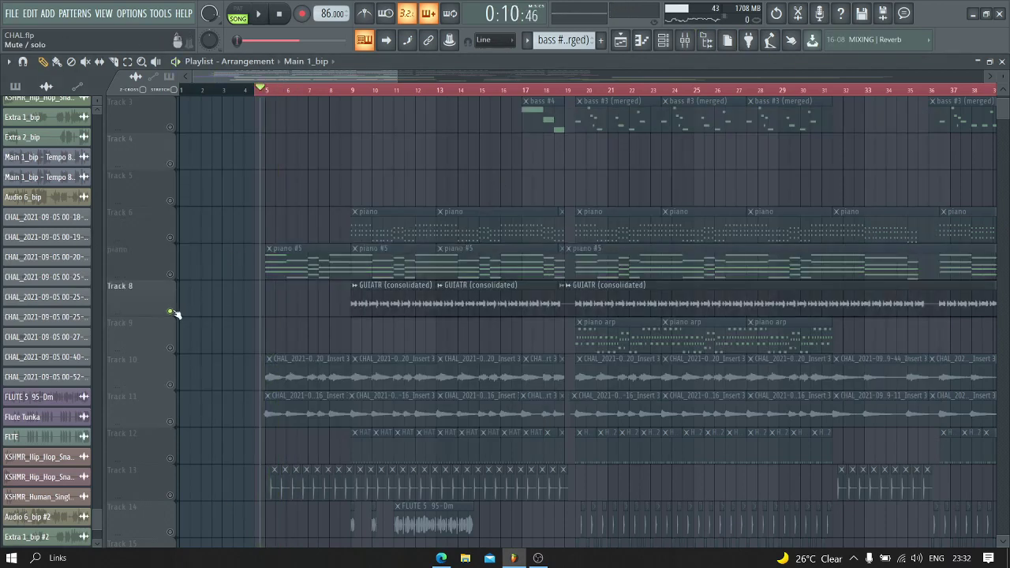
{"action": "scroll", "coordinate": [171, 311], "scroll_direction": "down", "scroll_amount": 2}
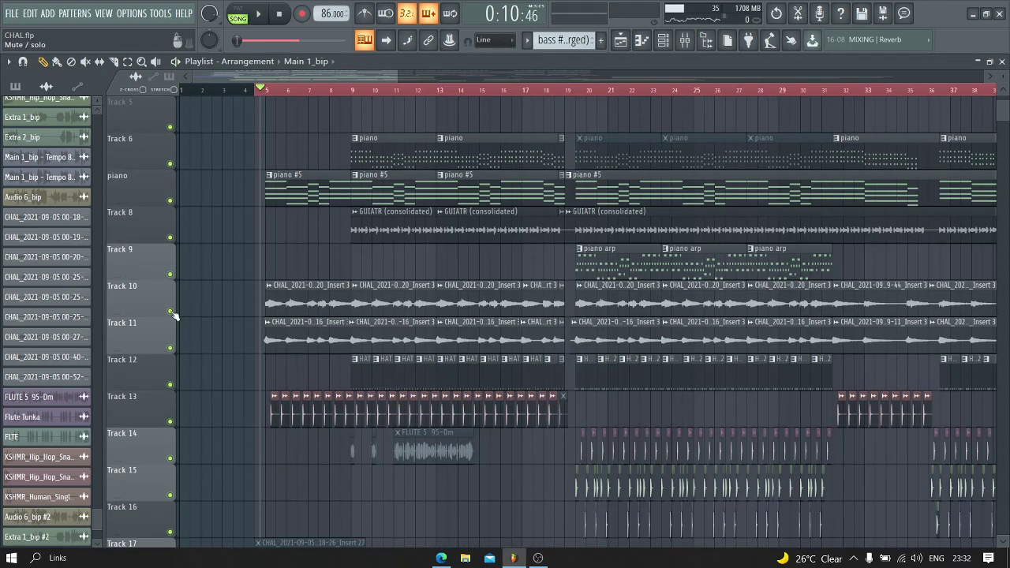
{"action": "right_click", "coordinate": [171, 311]}
{"action": "key", "text": "space"}
{"action": "scroll", "coordinate": [270, 98], "scroll_direction": "up", "scroll_amount": 5}
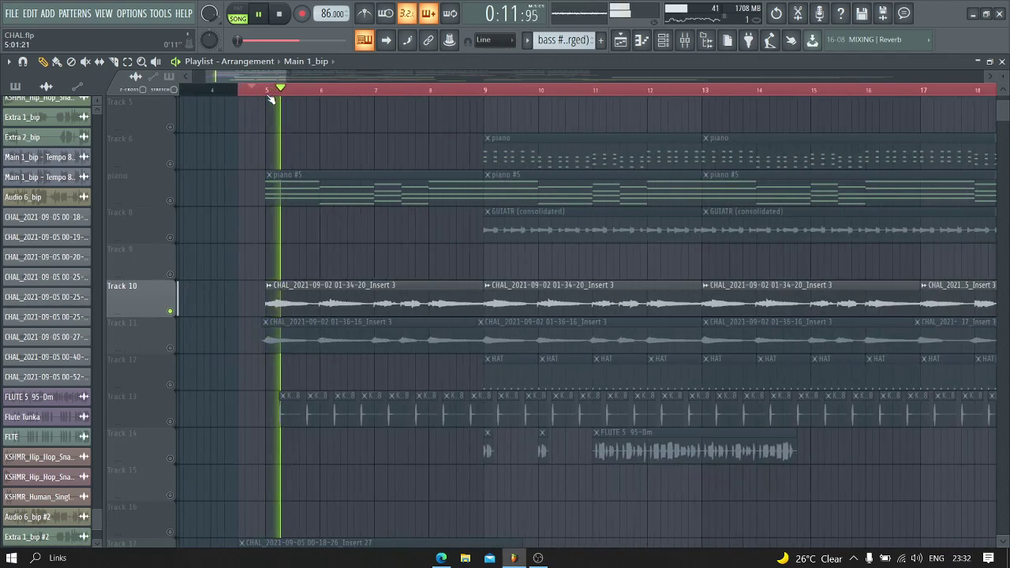
{"action": "scroll", "coordinate": [270, 98], "scroll_direction": "down", "scroll_amount": 2}
Step: Stop playback and display the Fruity parametric EQ 2 on mixer insert 14, which carries the Track 10 recording
{"action": "left_click", "coordinate": [685, 40]}
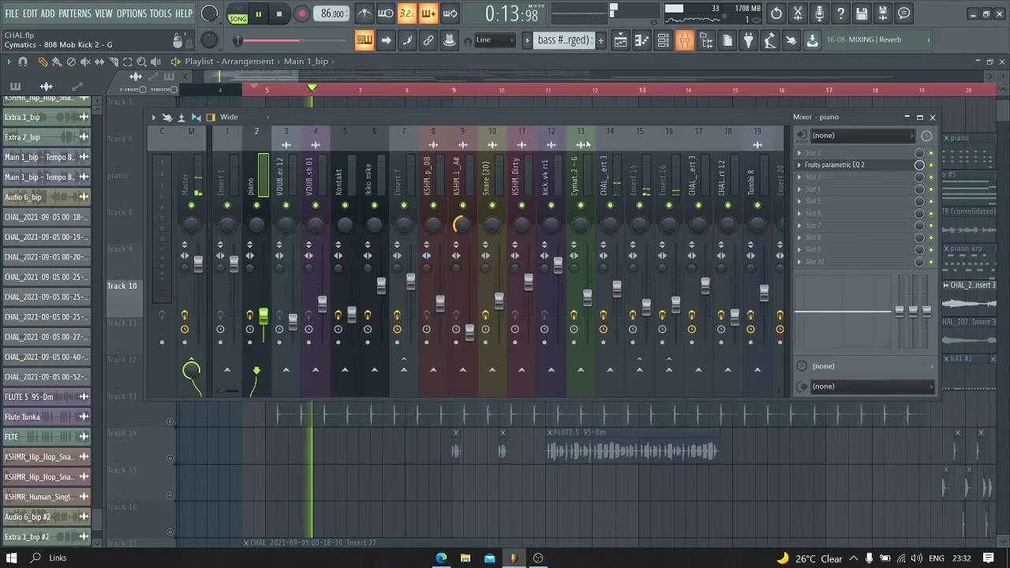
{"action": "key", "text": "space"}
{"action": "left_click", "coordinate": [618, 163]}
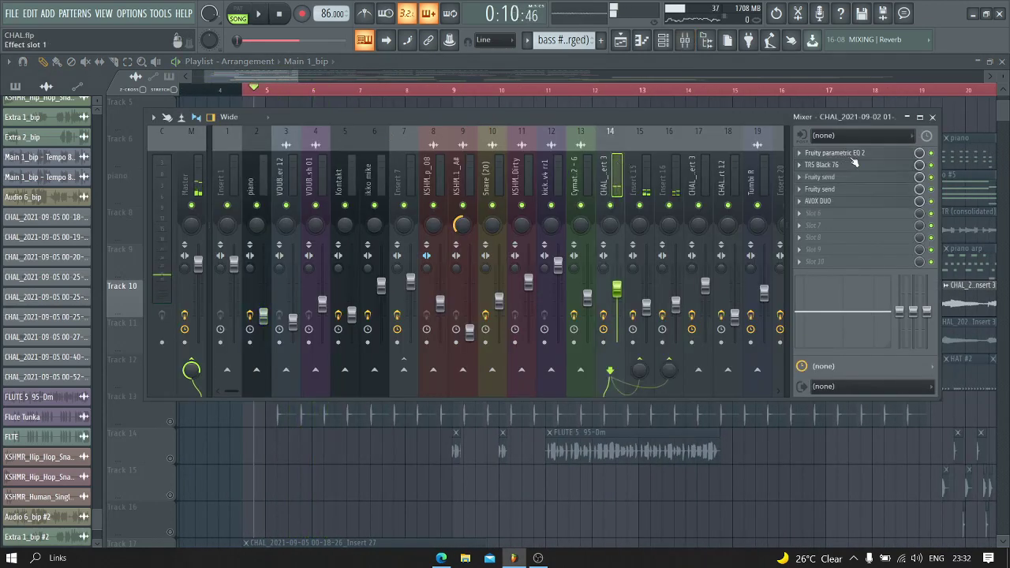
{"action": "left_click", "coordinate": [855, 154]}
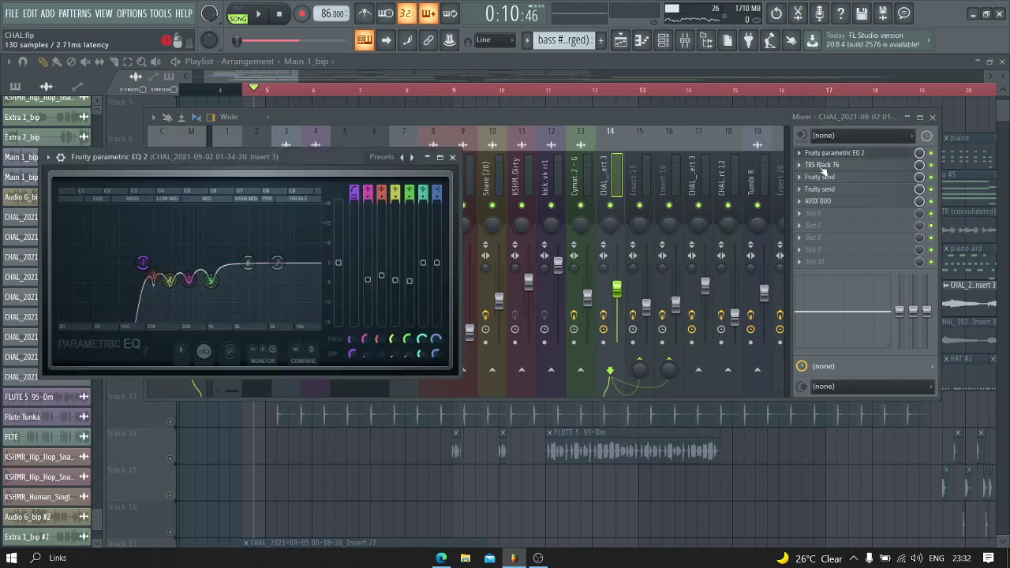
Step: Inspect the TR5 Black 76 limiter settings on insert 14, and close the limiter and EQ windows
{"action": "left_click", "coordinate": [823, 165]}
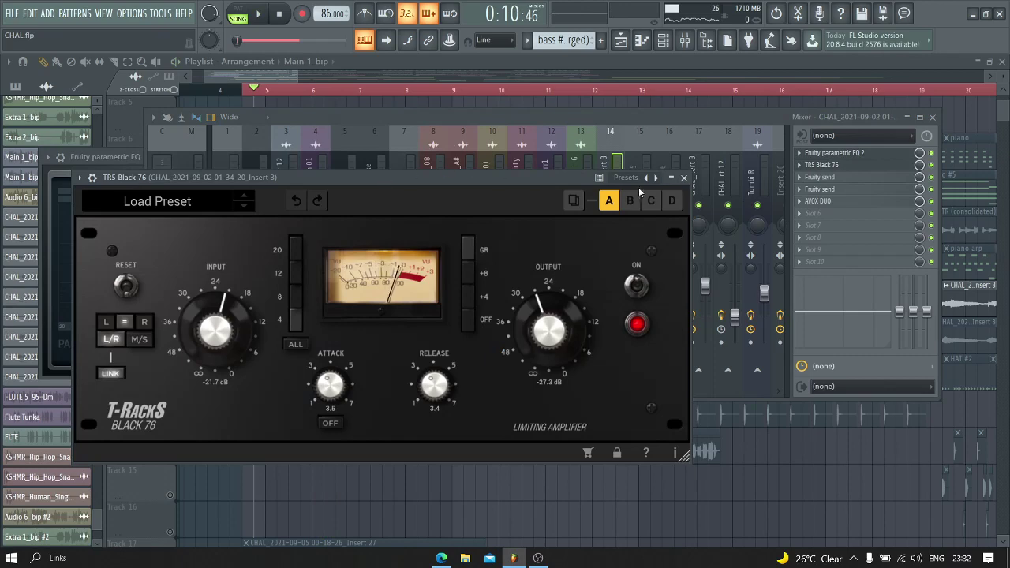
{"action": "left_click", "coordinate": [685, 178]}
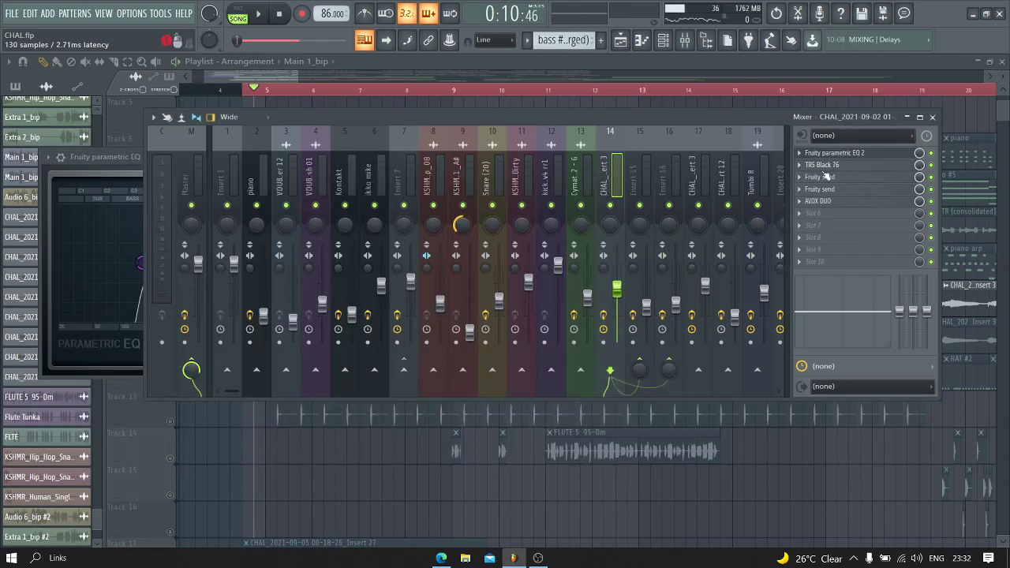
{"action": "left_click", "coordinate": [136, 159]}
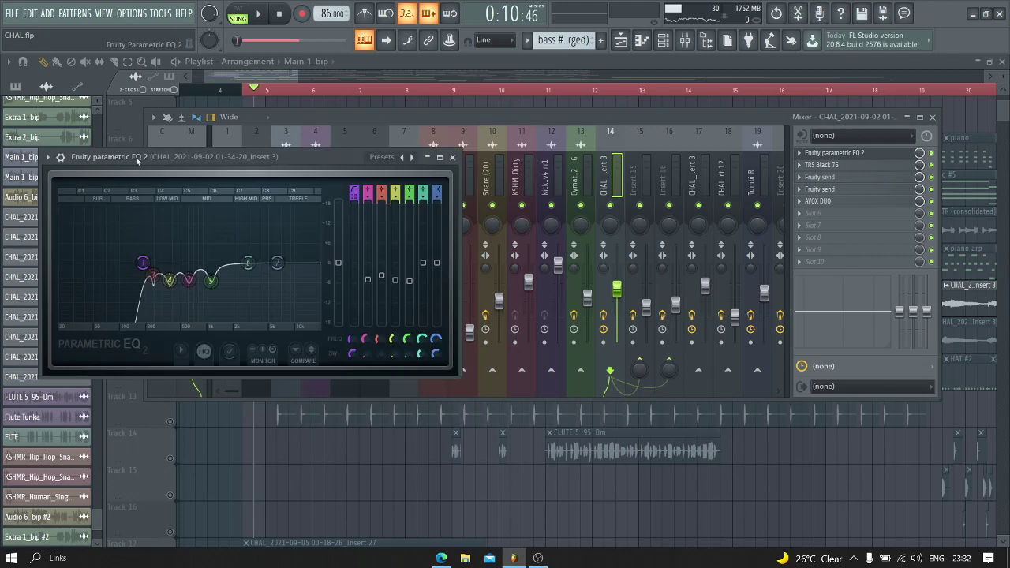
{"action": "left_click", "coordinate": [453, 158]}
Step: Display the Fruity send on mixer insert 14, and play the recording with insert 15 selected
{"action": "left_click", "coordinate": [820, 178]}
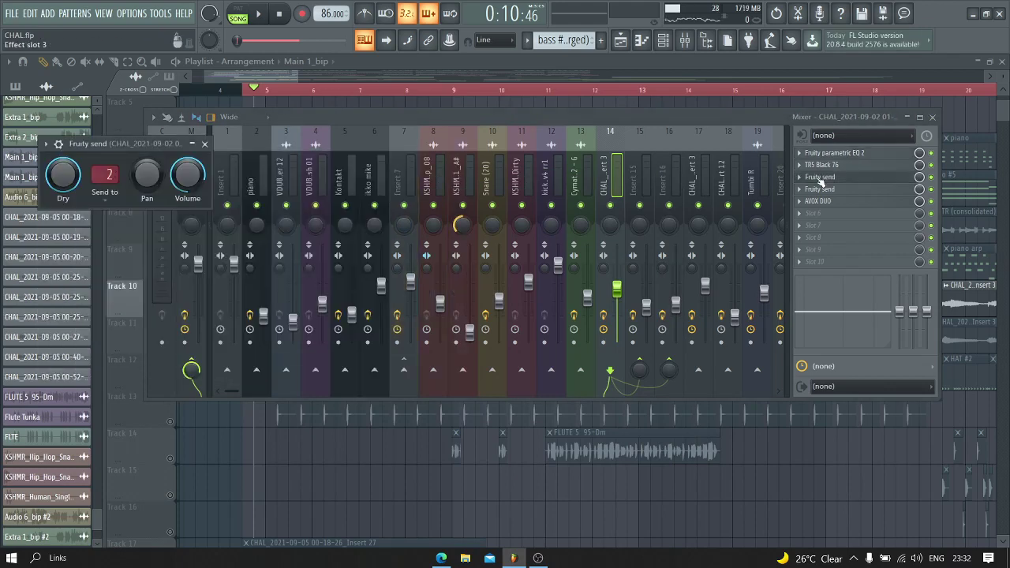
{"action": "left_click", "coordinate": [643, 172]}
{"action": "right_click", "coordinate": [644, 162]}
{"action": "key", "text": "Escape"}
{"action": "key", "text": "space"}
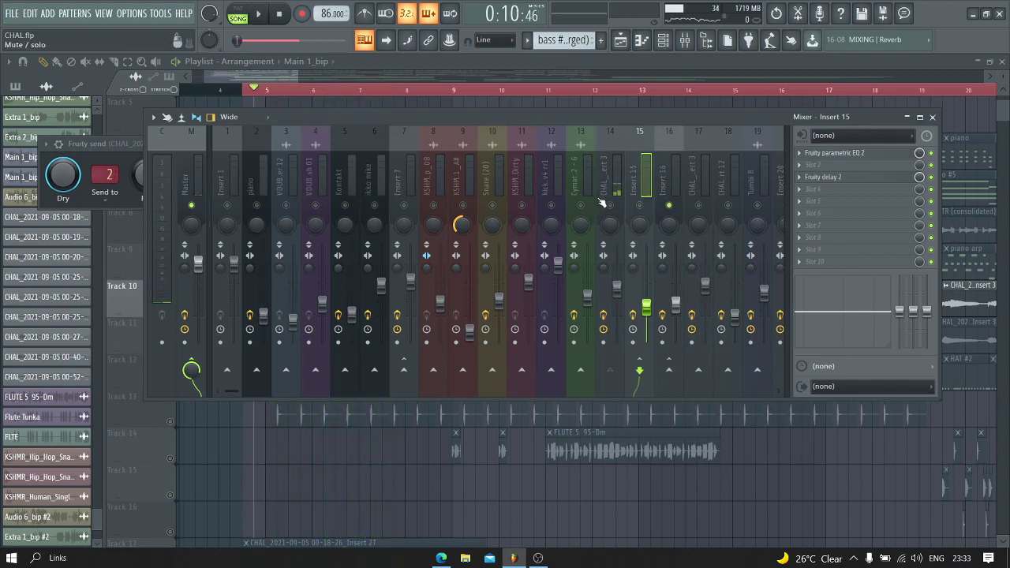
{"action": "key", "text": "space"}
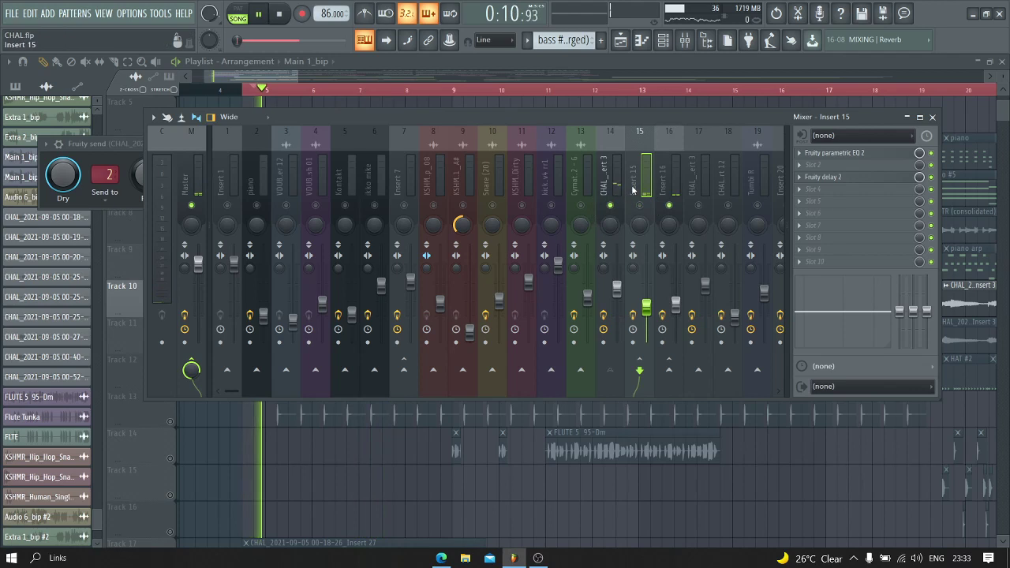
Step: Stop playback and inspect the Fruity Reeverb 2 and Fruity parametric EQ 2 on mixer insert 16
{"action": "left_click", "coordinate": [666, 215]}
{"action": "key", "text": "space"}
{"action": "left_click", "coordinate": [829, 166]}
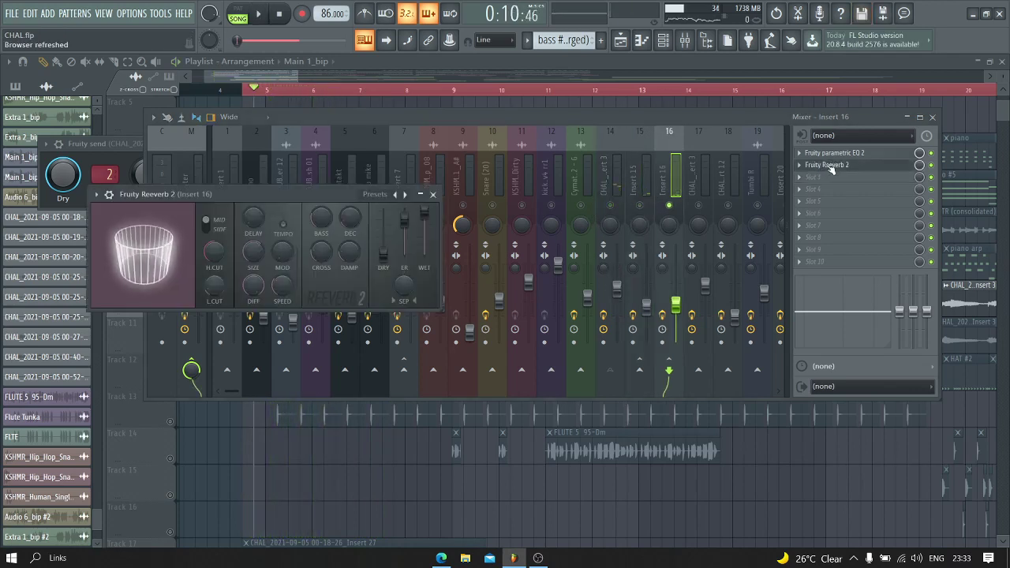
{"action": "left_click", "coordinate": [875, 157]}
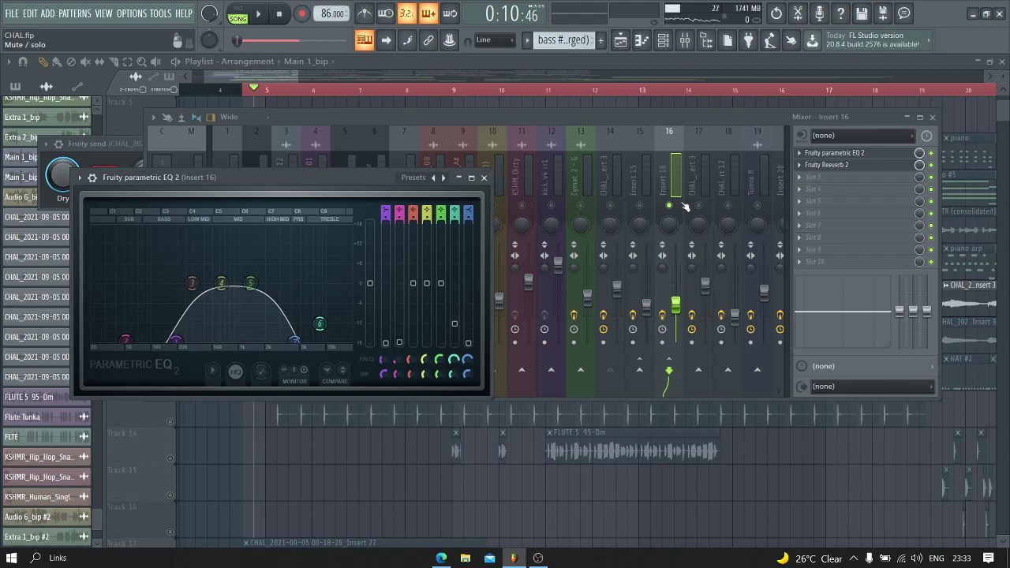
Step: Play Track 10 from around bar 9 of the playlist, and stop with mixer insert 16 selected
{"action": "key", "text": "F5"}
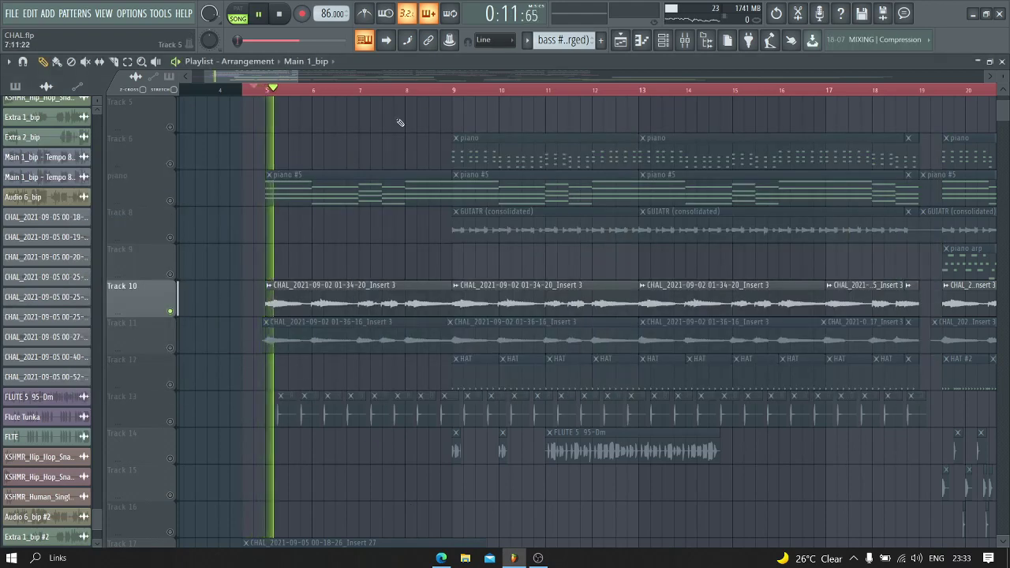
{"action": "left_click", "coordinate": [481, 90]}
{"action": "key", "text": "F9"}
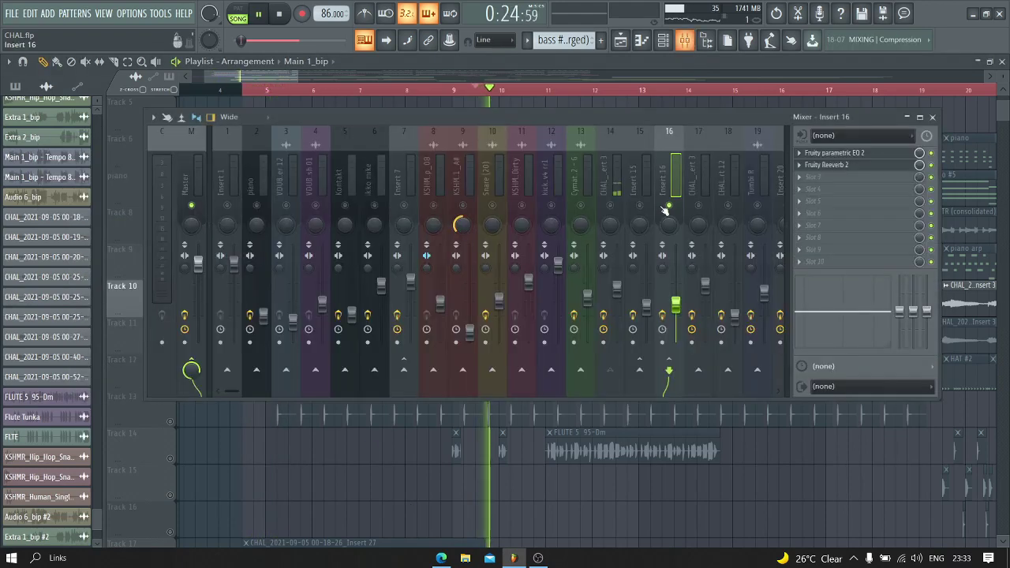
{"action": "key", "text": "space"}
{"action": "left_click", "coordinate": [617, 168]}
{"action": "left_click", "coordinate": [667, 164]}
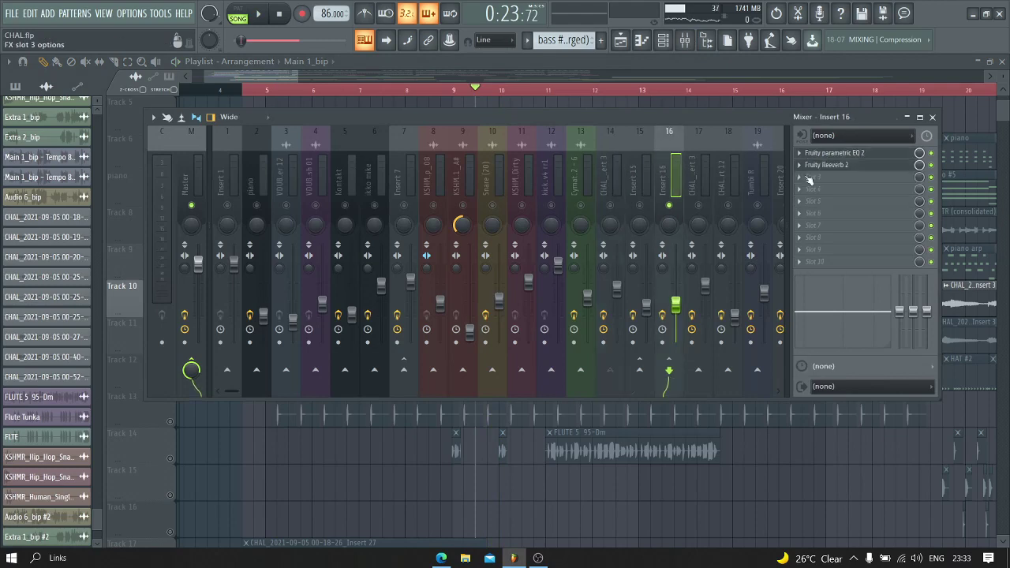
Step: Examine the EQ curve and reverb levels on insert 16 again, and close the Fruity Reeverb 2 window
{"action": "left_click", "coordinate": [843, 153]}
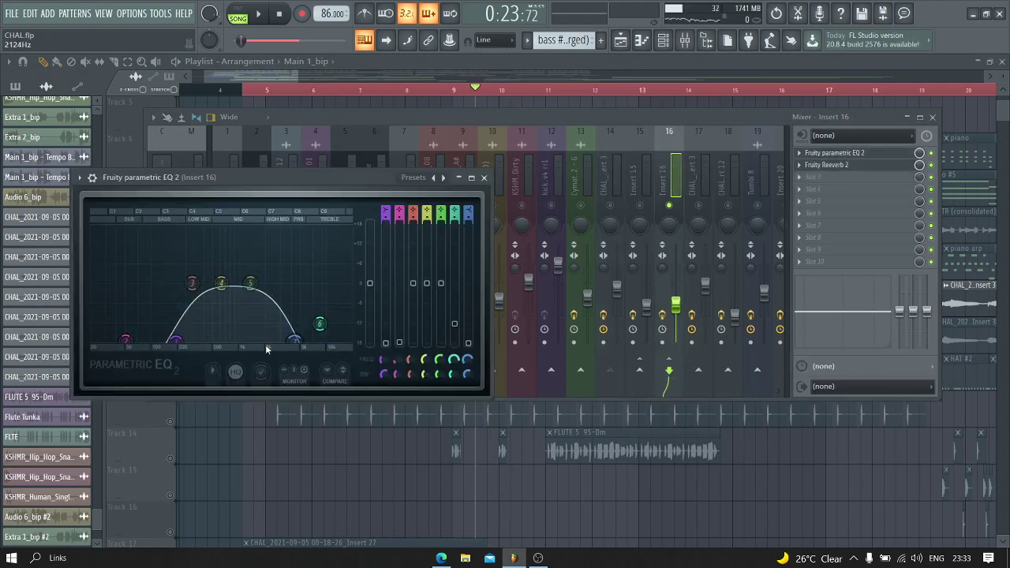
{"action": "left_click", "coordinate": [825, 165]}
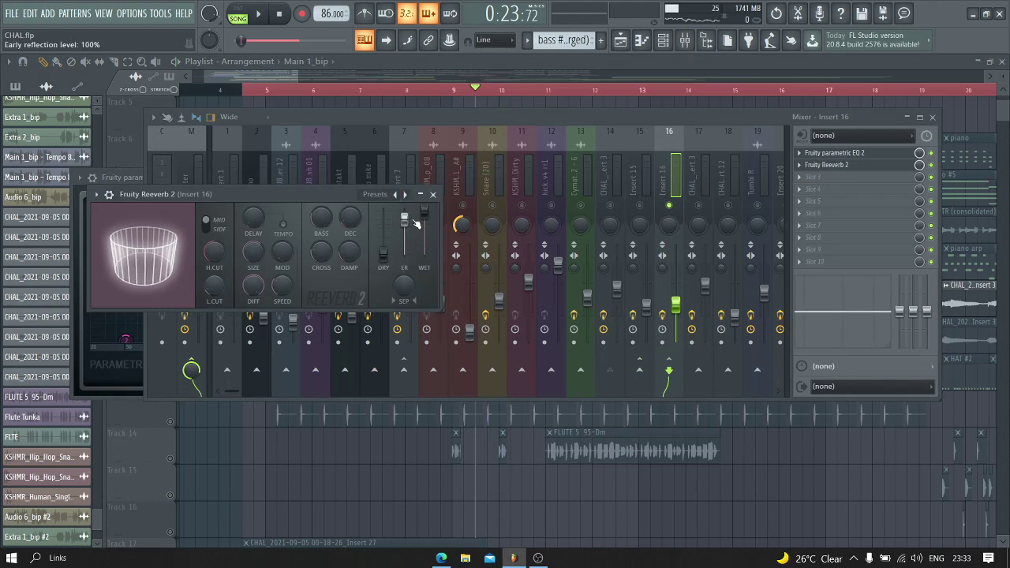
{"action": "left_click", "coordinate": [434, 193]}
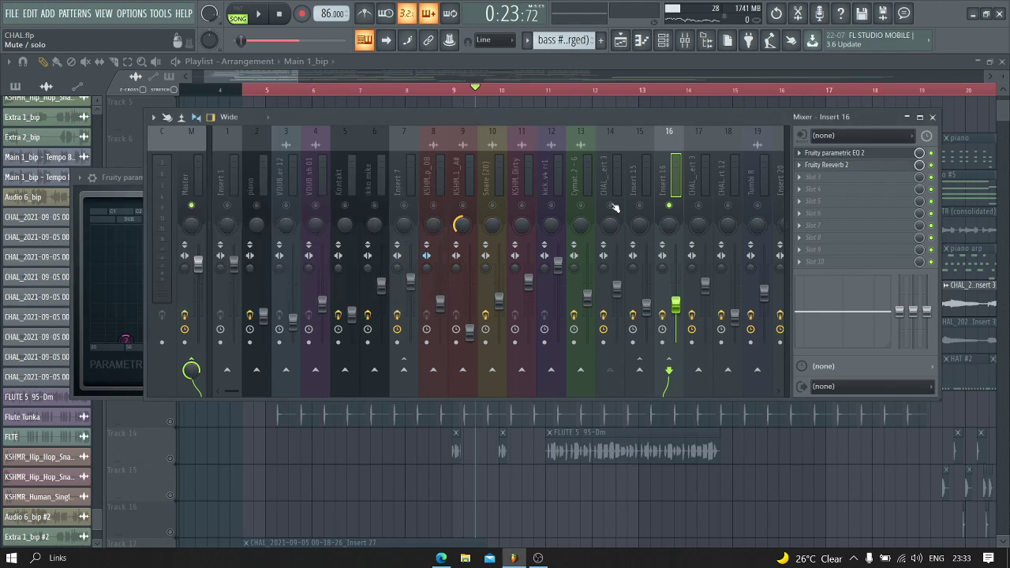
Step: Play Track 10 while toggling the mute of insert 15, and solo insert 14 together with its send inserts
{"action": "key", "text": "space"}
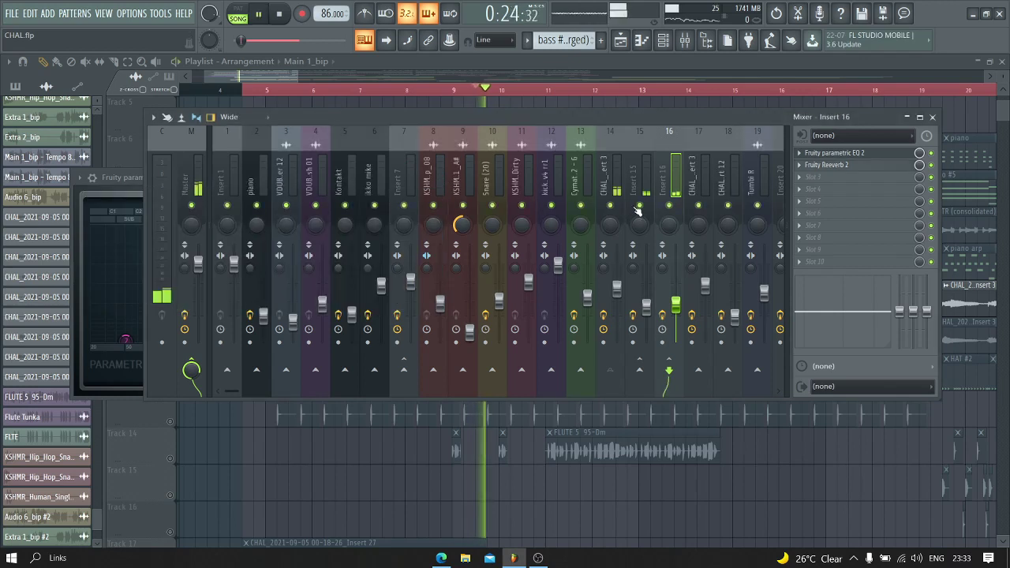
{"action": "left_click", "coordinate": [639, 205]}
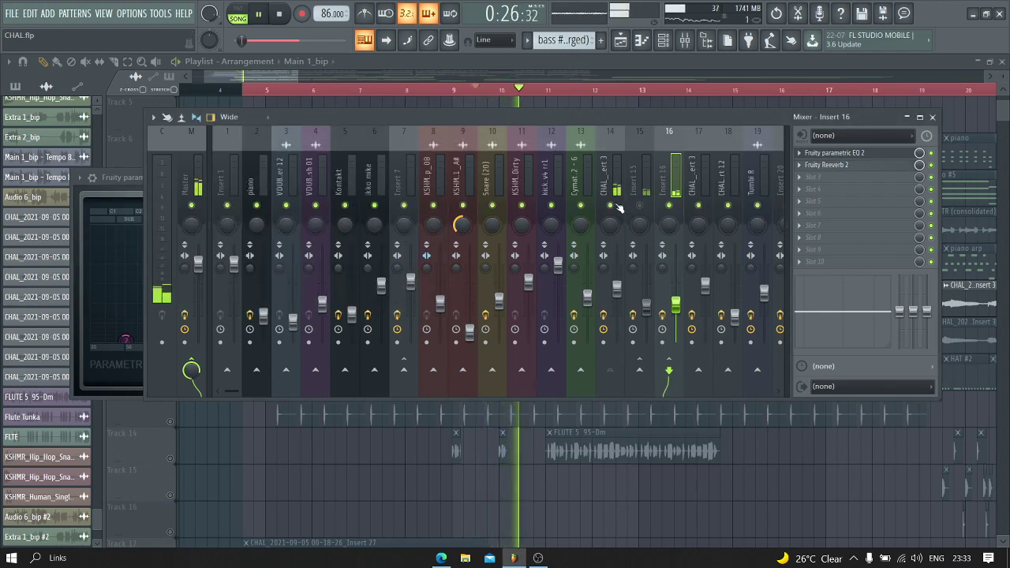
{"action": "left_click", "coordinate": [614, 204]}
{"action": "right_click", "coordinate": [610, 205]}
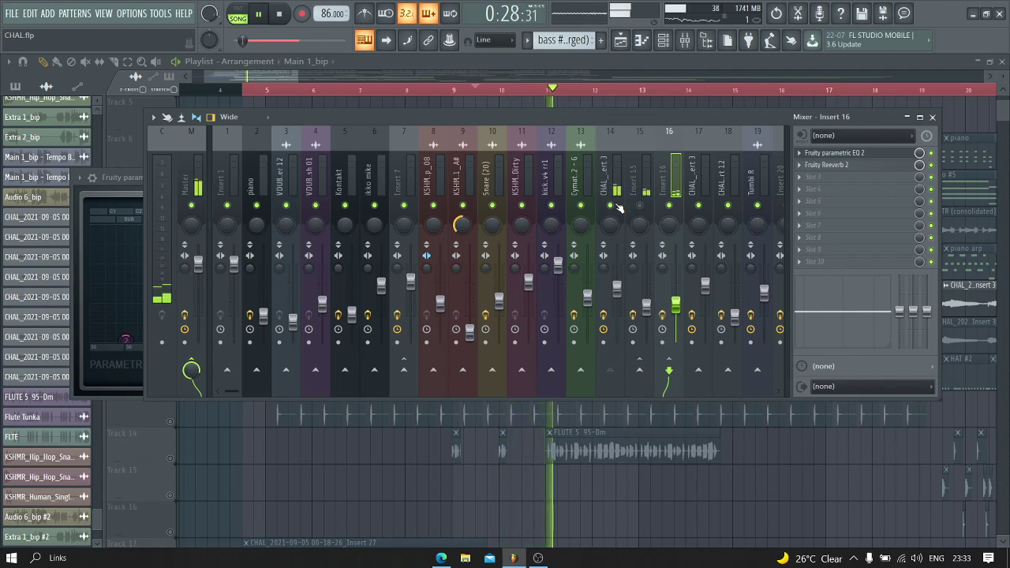
{"action": "left_click", "coordinate": [604, 164]}
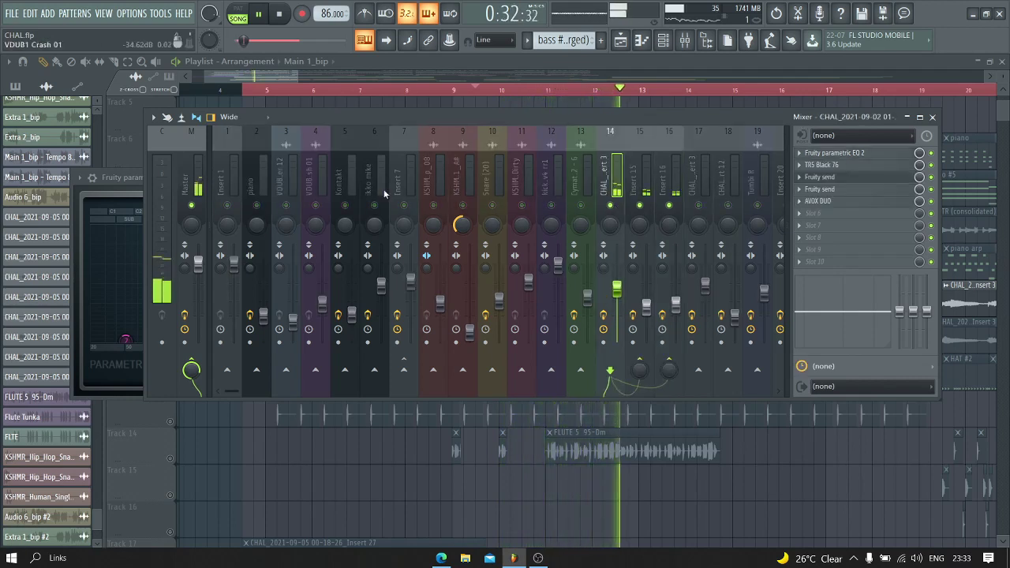
Step: Inspect the AVOX DUO doubler on insert 14, and play the recording again with the plugin window closed
{"action": "left_click", "coordinate": [869, 209]}
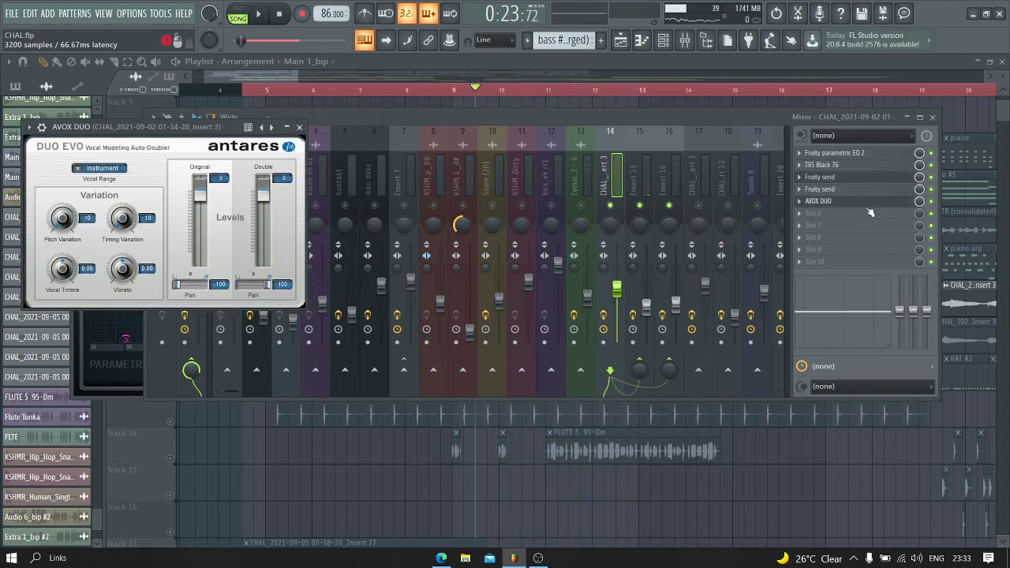
{"action": "left_click", "coordinate": [300, 127]}
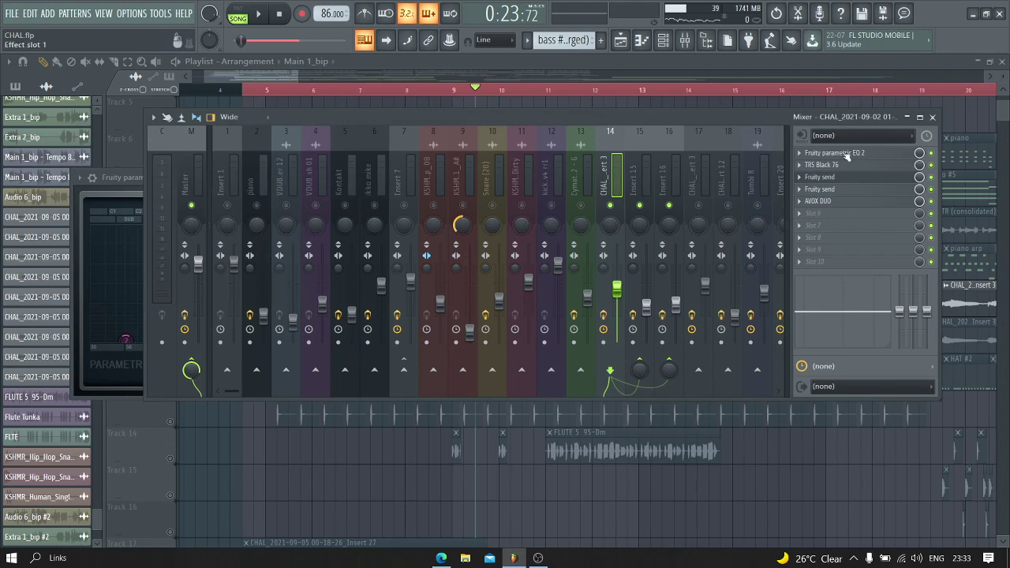
{"action": "key", "text": "space"}
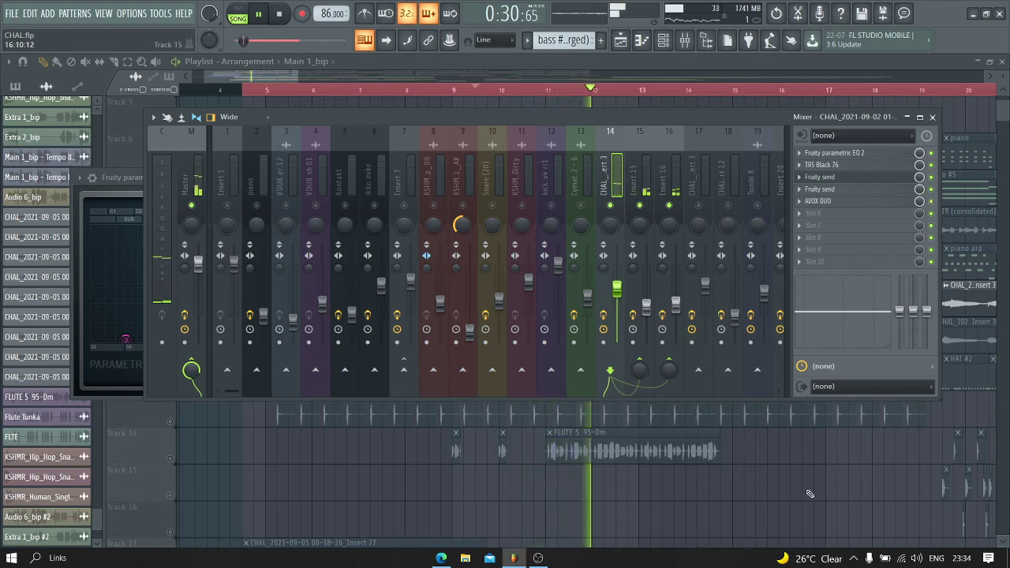
Step: Stop playback, solo the recorded audio on Track 11 in the playlist instead, and play it
{"action": "key", "text": "F9"}
{"action": "key", "text": "space"}
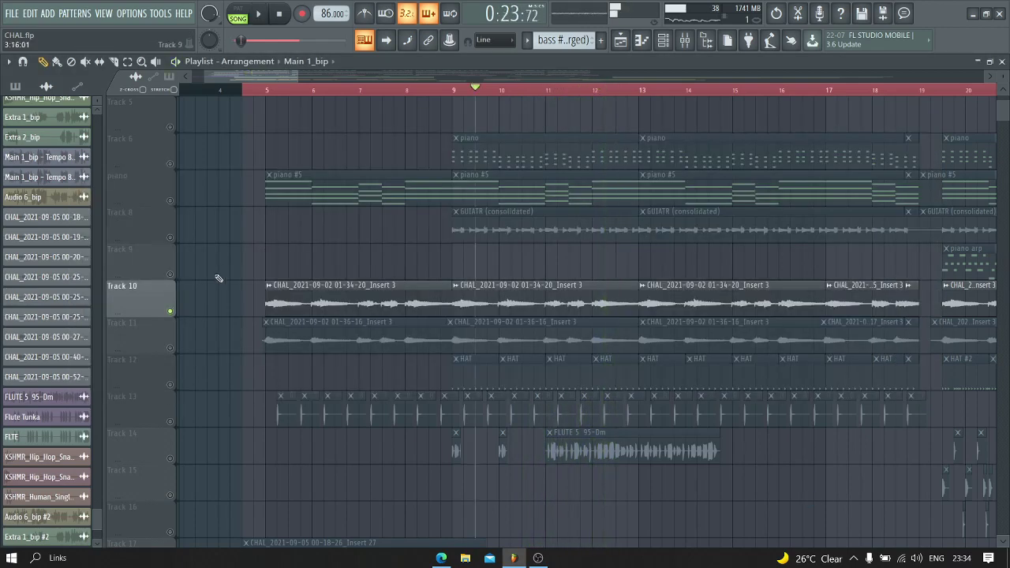
{"action": "right_click", "coordinate": [170, 349]}
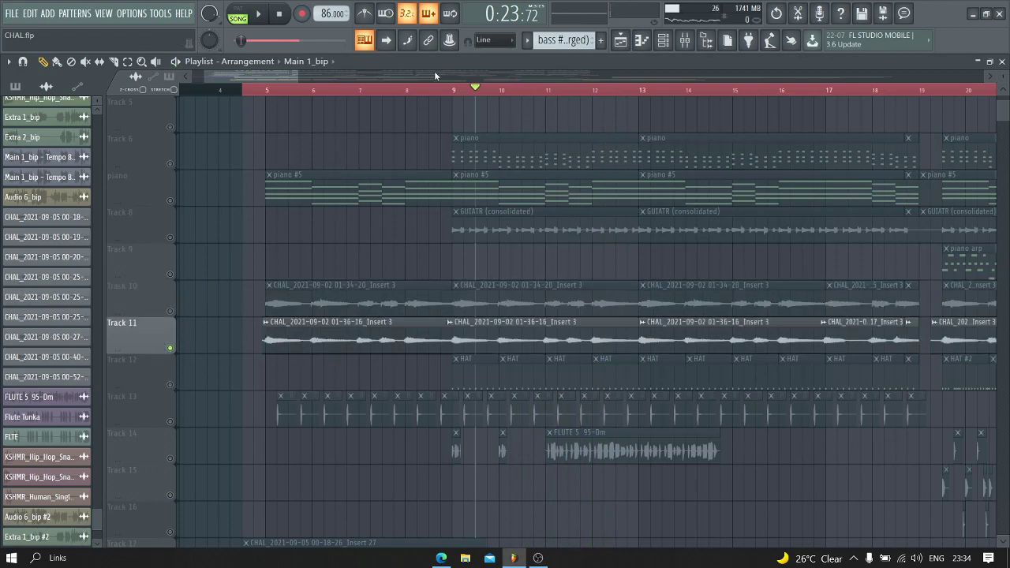
{"action": "scroll", "coordinate": [449, 92], "scroll_direction": "up", "scroll_amount": 3}
{"action": "key", "text": "space"}
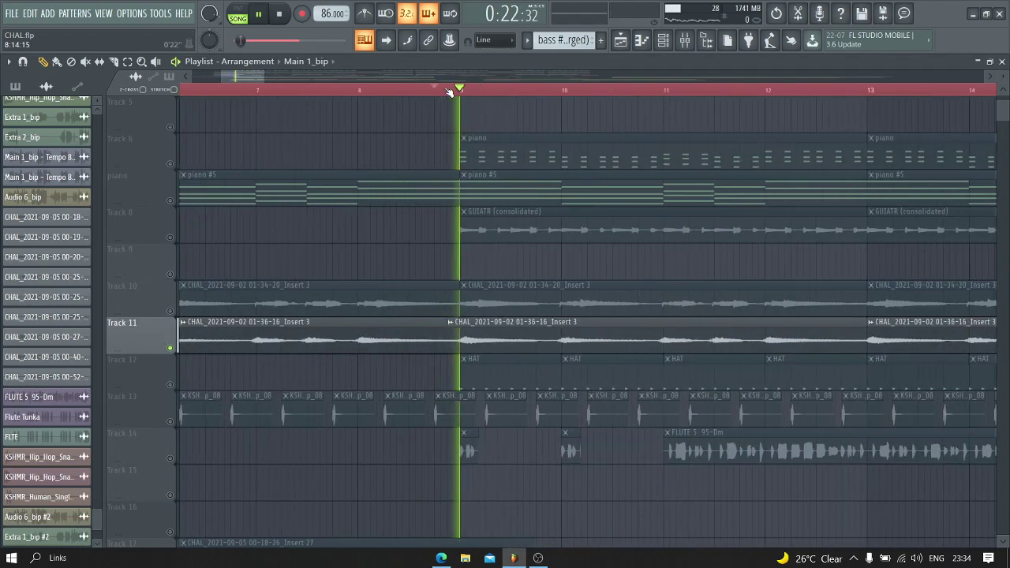
Step: Stop the Track 11 recording and inspect the first Fruity parametric EQ 2 on its mixer insert 17
{"action": "left_click", "coordinate": [689, 45]}
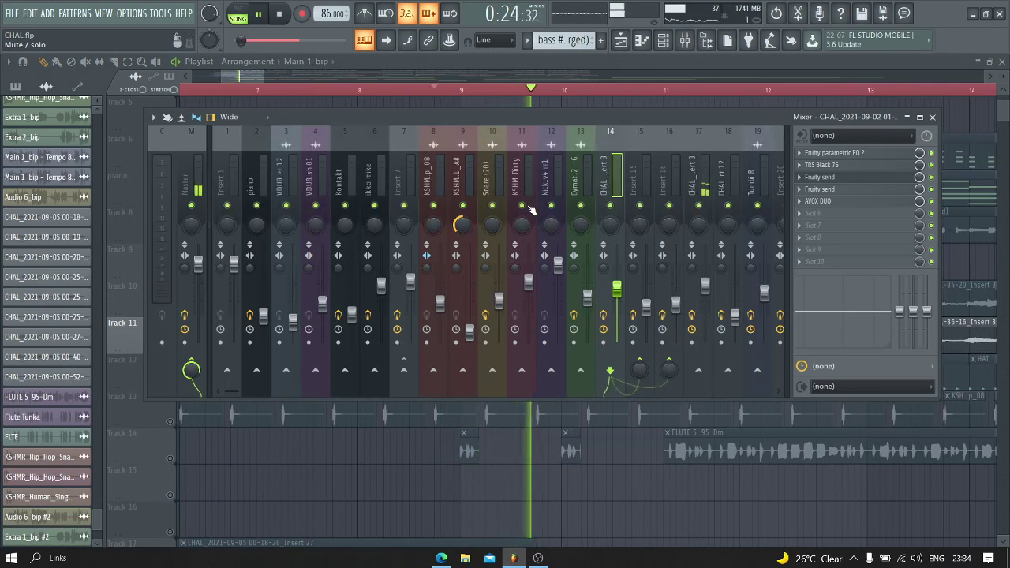
{"action": "key", "text": "F9"}
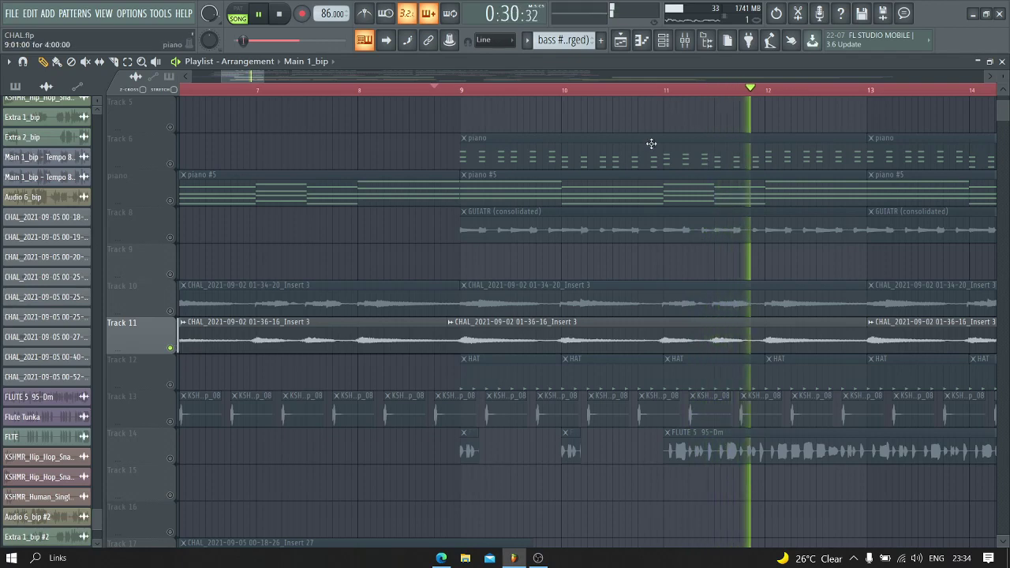
{"action": "scroll", "coordinate": [687, 96], "scroll_direction": "down", "scroll_amount": 2}
{"action": "scroll", "coordinate": [687, 96], "scroll_direction": "down", "scroll_amount": 1}
{"action": "left_click", "coordinate": [685, 40]}
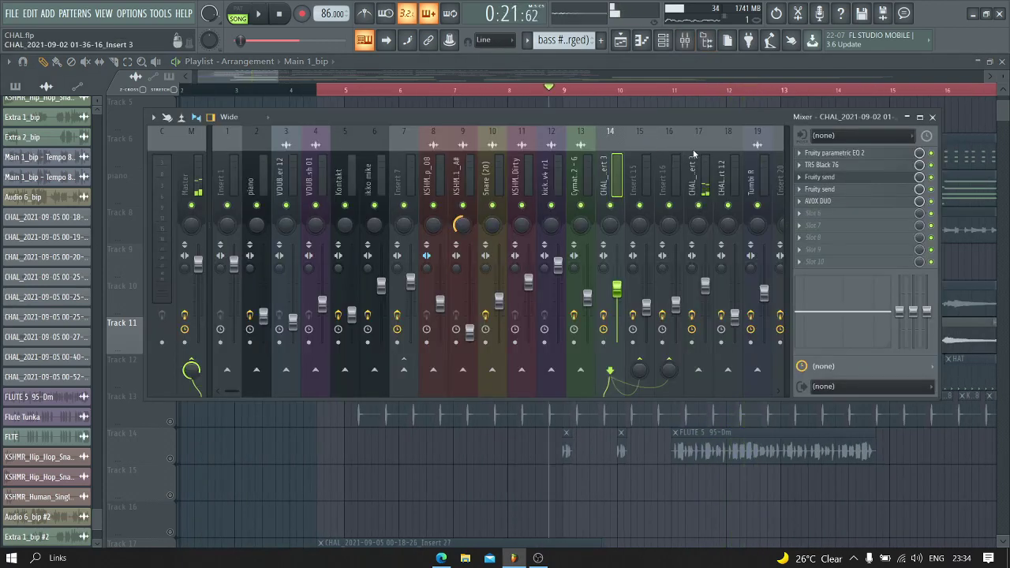
{"action": "left_click", "coordinate": [851, 155]}
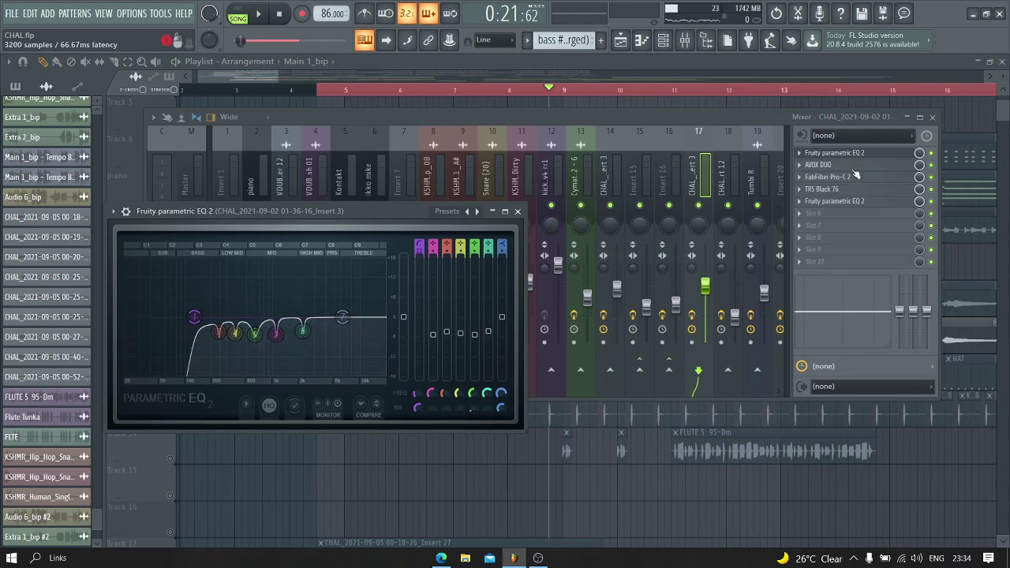
Step: Inspect the AVOX DUO, FabFilter Pro-C 2 and TR5 Black 76 effects on mixer insert 17
{"action": "left_click", "coordinate": [852, 167]}
{"action": "left_click", "coordinate": [823, 165]}
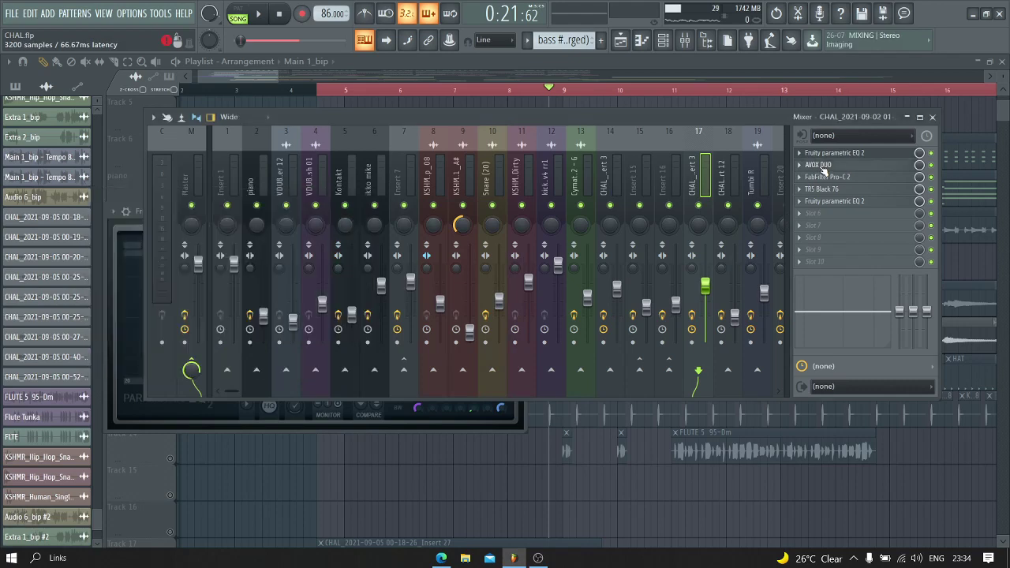
{"action": "left_click", "coordinate": [829, 178]}
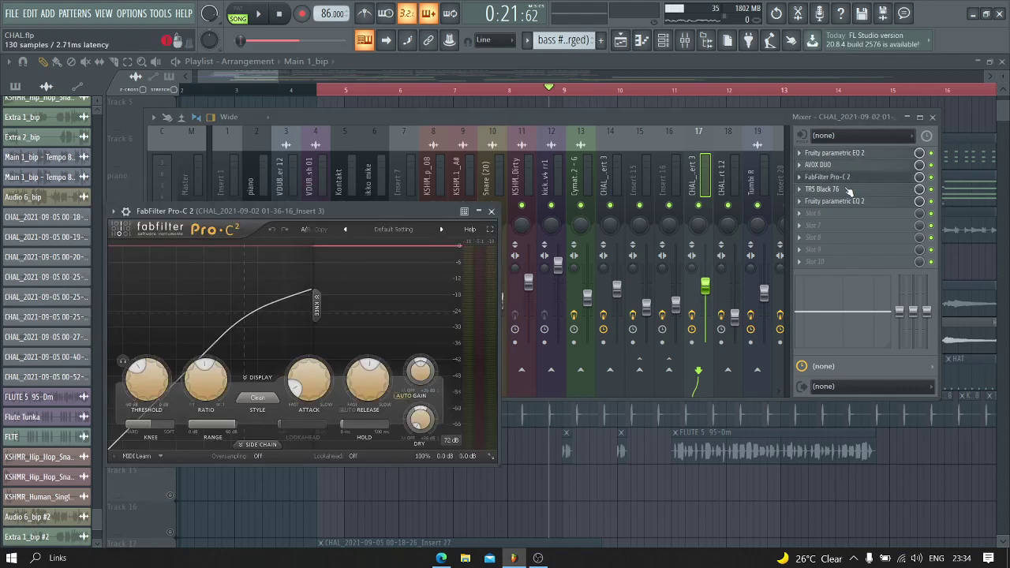
{"action": "left_click", "coordinate": [823, 190]}
{"action": "left_click", "coordinate": [735, 228]}
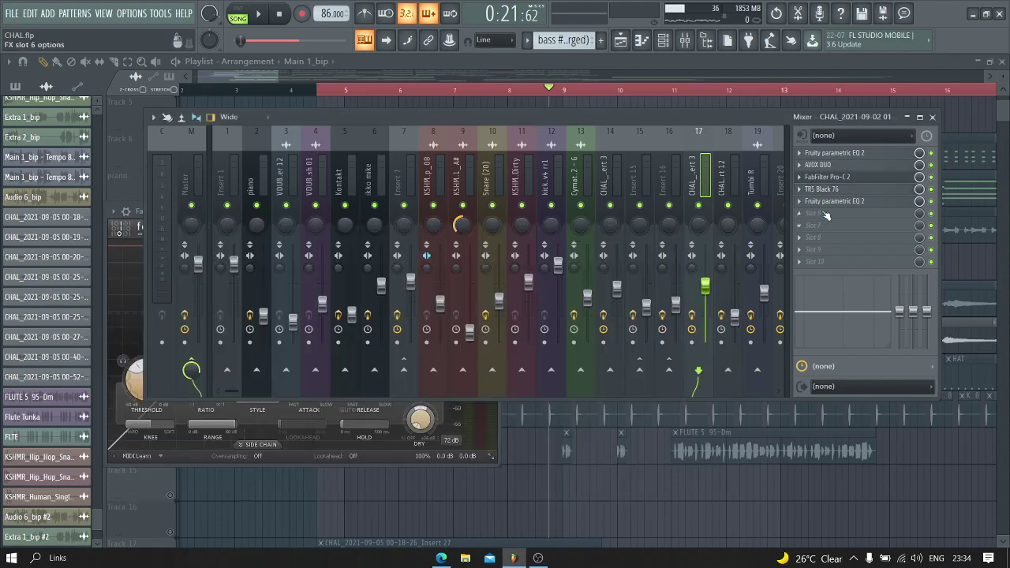
{"action": "left_click", "coordinate": [852, 180]}
{"action": "left_click", "coordinate": [852, 178]}
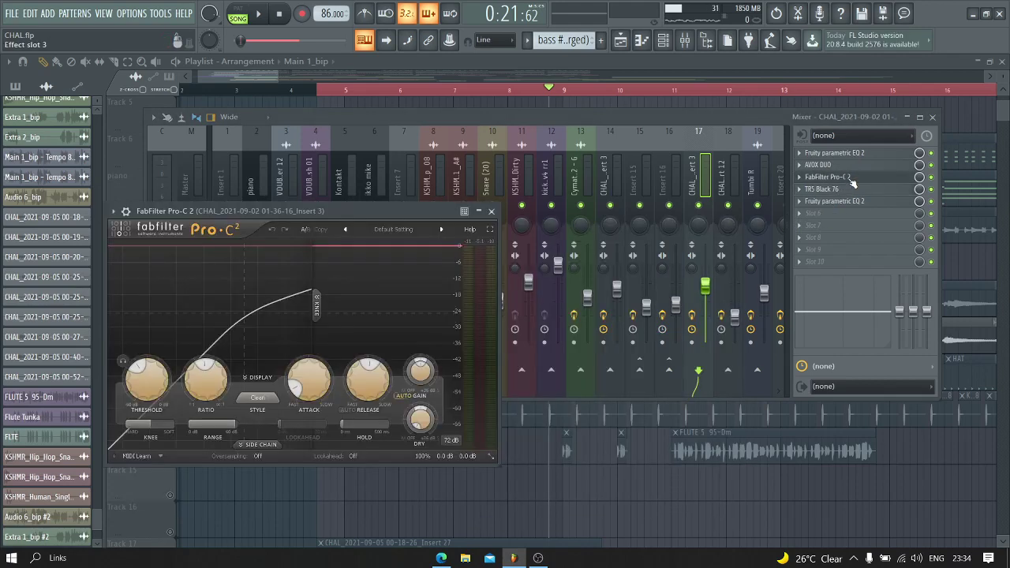
{"action": "left_click", "coordinate": [852, 180]}
Step: Examine the narrow cuts in the second Fruity parametric EQ 2 on insert 17, and close its window
{"action": "left_click", "coordinate": [837, 201]}
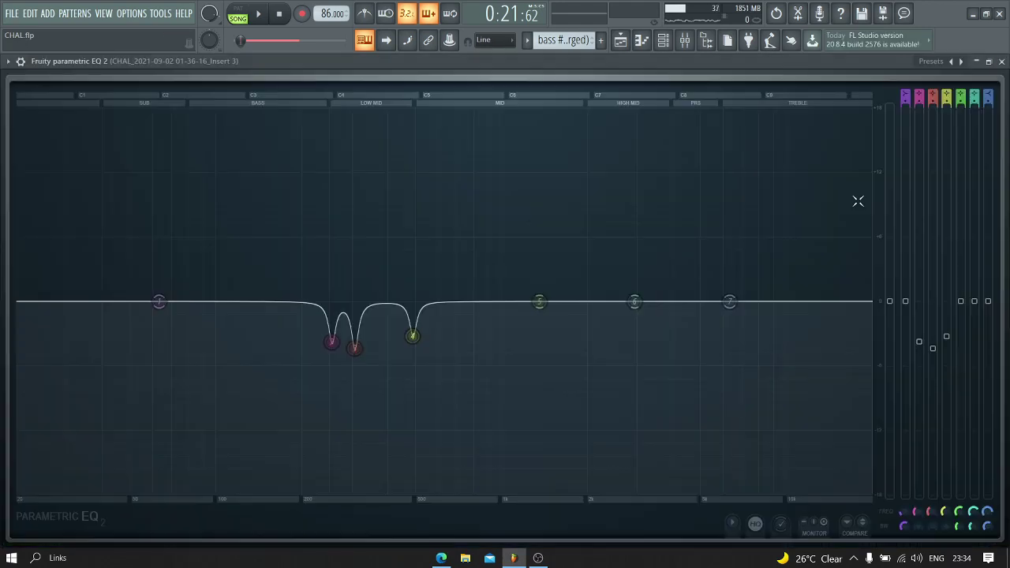
{"action": "left_click", "coordinate": [1003, 61]}
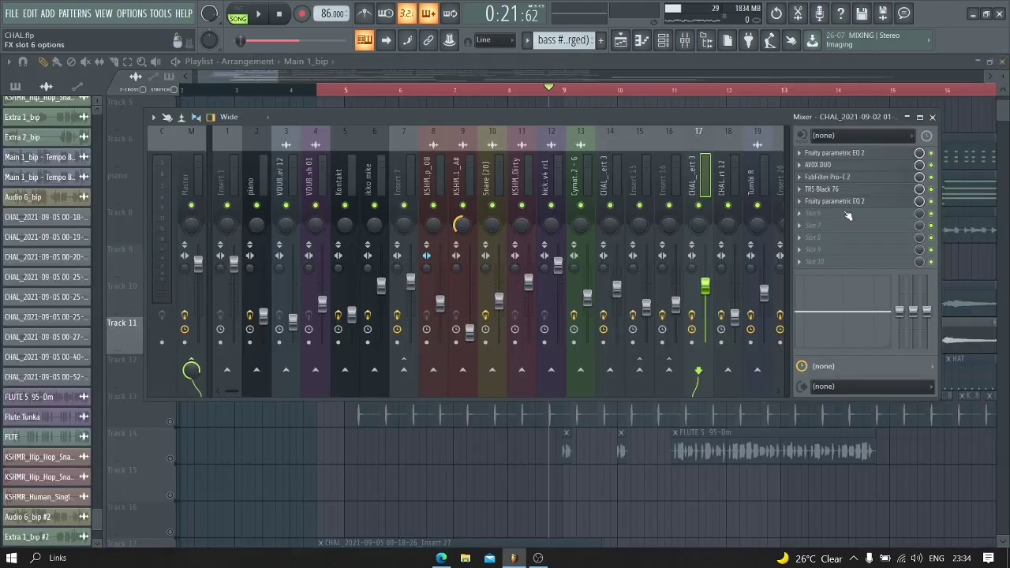
{"action": "left_click", "coordinate": [815, 203]}
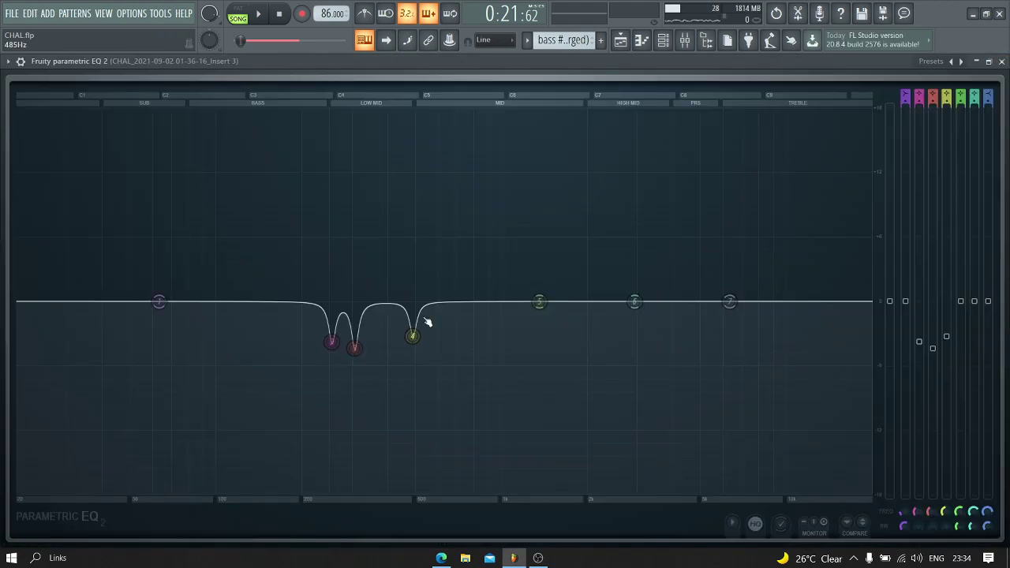
{"action": "left_click", "coordinate": [989, 62]}
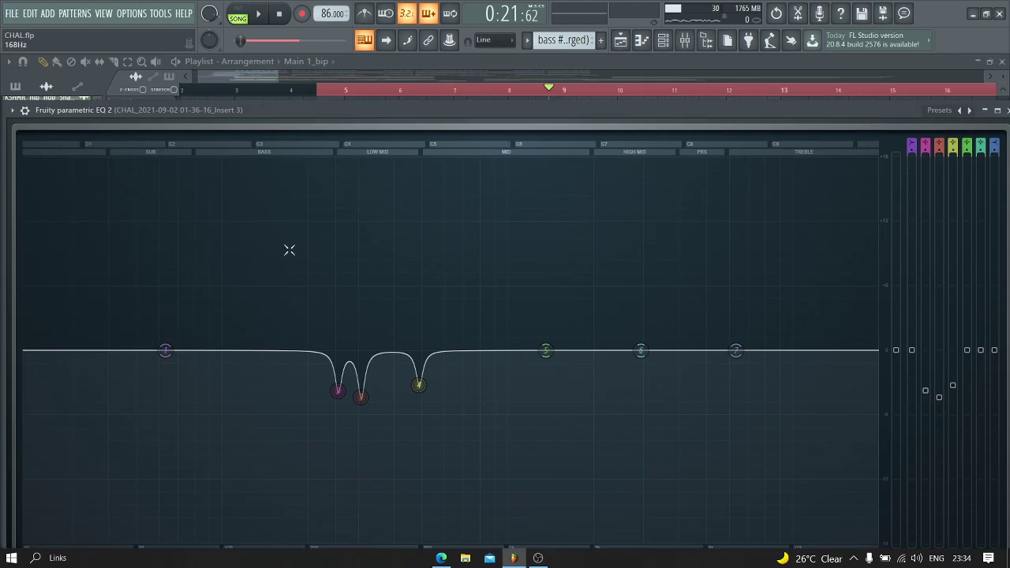
{"action": "left_click_drag", "start_coordinate": [945, 106], "coordinate": [858, 112]}
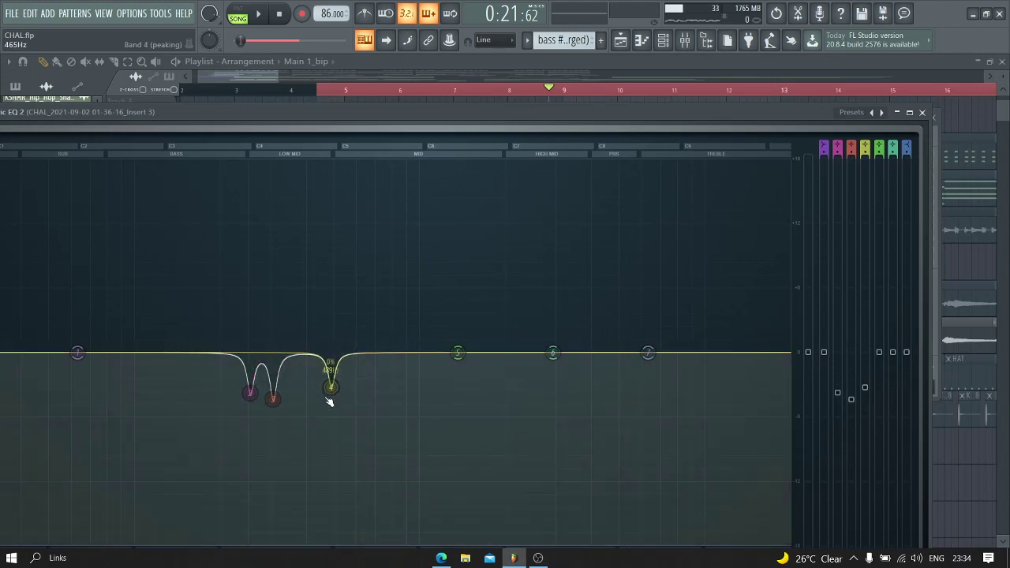
{"action": "left_click", "coordinate": [931, 112]}
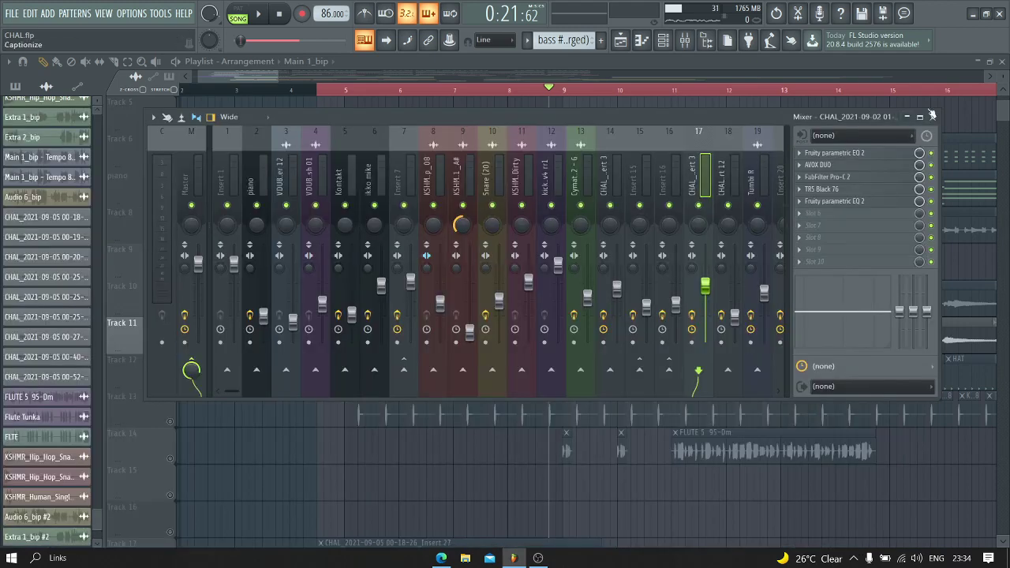
Step: Return to the playlist, switch Track 12's solo on and off, and place the playhead just before bar 5
{"action": "left_click", "coordinate": [932, 117]}
{"action": "scroll", "coordinate": [144, 167], "scroll_direction": "down", "scroll_amount": 5}
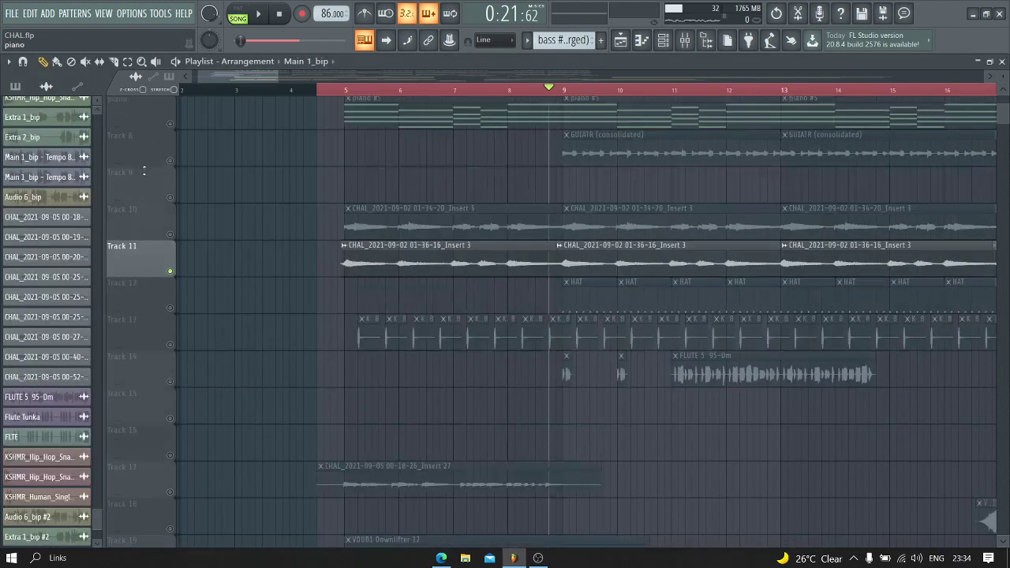
{"action": "right_click", "coordinate": [170, 202]}
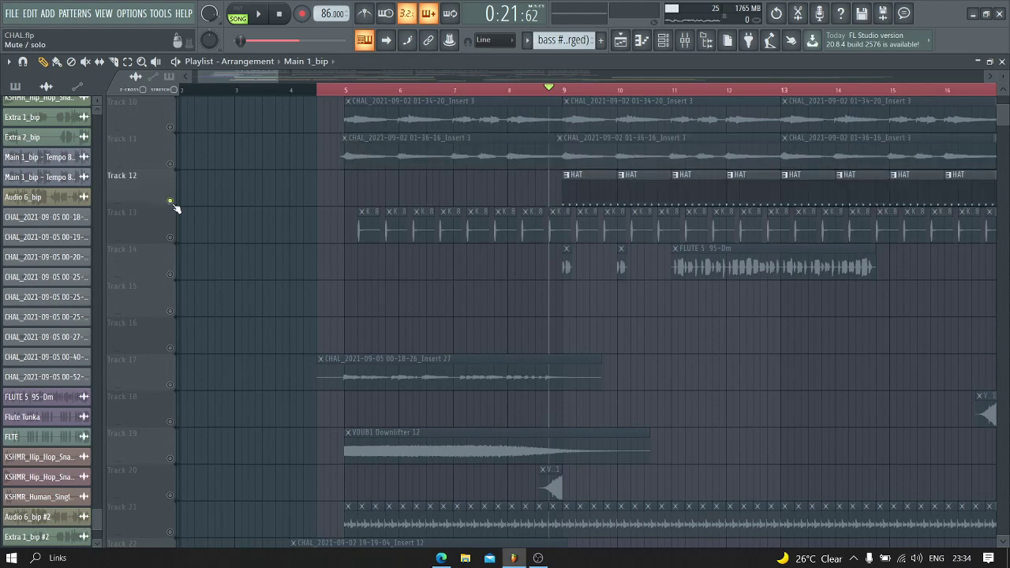
{"action": "right_click", "coordinate": [171, 202]}
{"action": "left_click", "coordinate": [340, 90]}
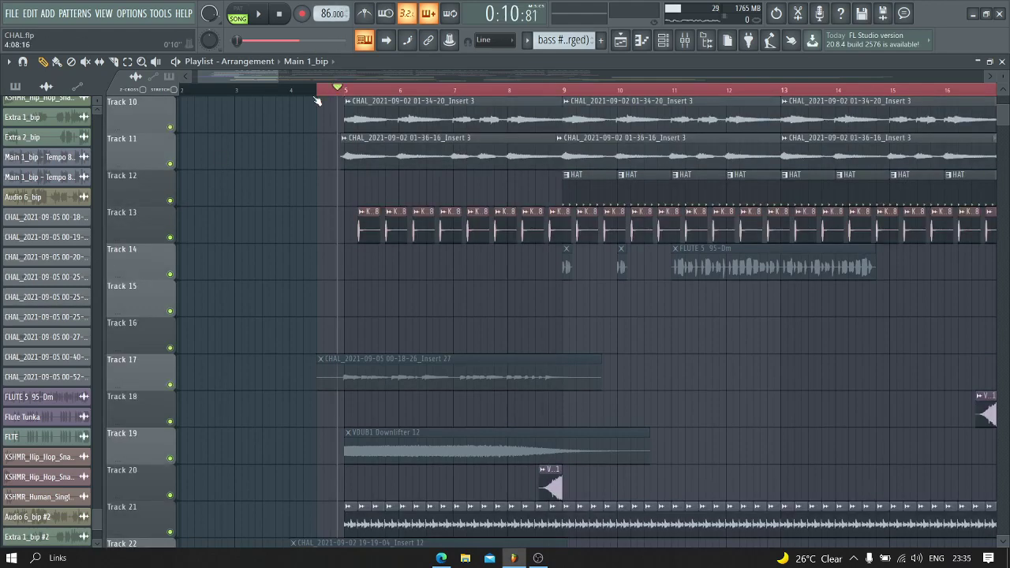
Step: Play the full arrangement briefly while looking over the lower playlist tracks, and stop playback
{"action": "key", "text": "space"}
{"action": "scroll", "coordinate": [316, 99], "scroll_direction": "down", "scroll_amount": 9}
{"action": "scroll", "coordinate": [271, 112], "scroll_direction": "down", "scroll_amount": 10}
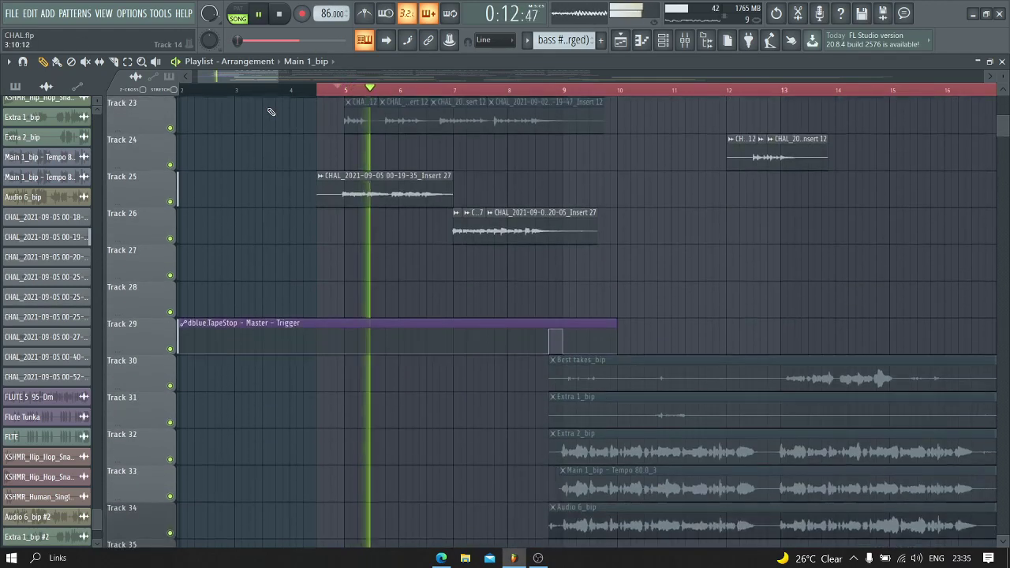
{"action": "key", "text": "space"}
{"action": "scroll", "coordinate": [271, 112], "scroll_direction": "up", "scroll_amount": 20}
{"action": "scroll", "coordinate": [271, 112], "scroll_direction": "down", "scroll_amount": 8}
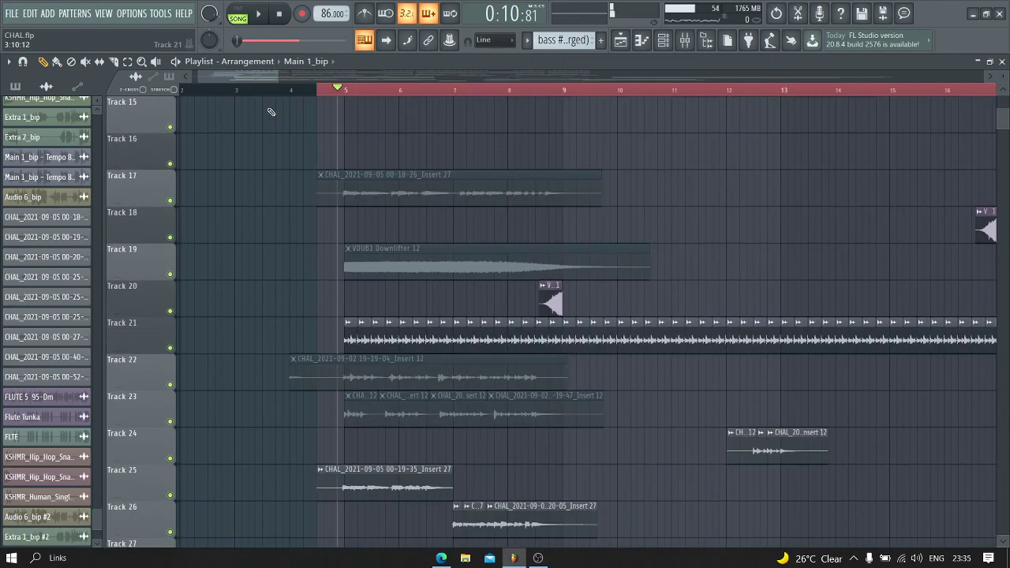
Step: Solo and audition Track 21 in the playlist, and bring up its Tumbi R insert in the mixer
{"action": "right_click", "coordinate": [174, 350]}
{"action": "key", "text": "space"}
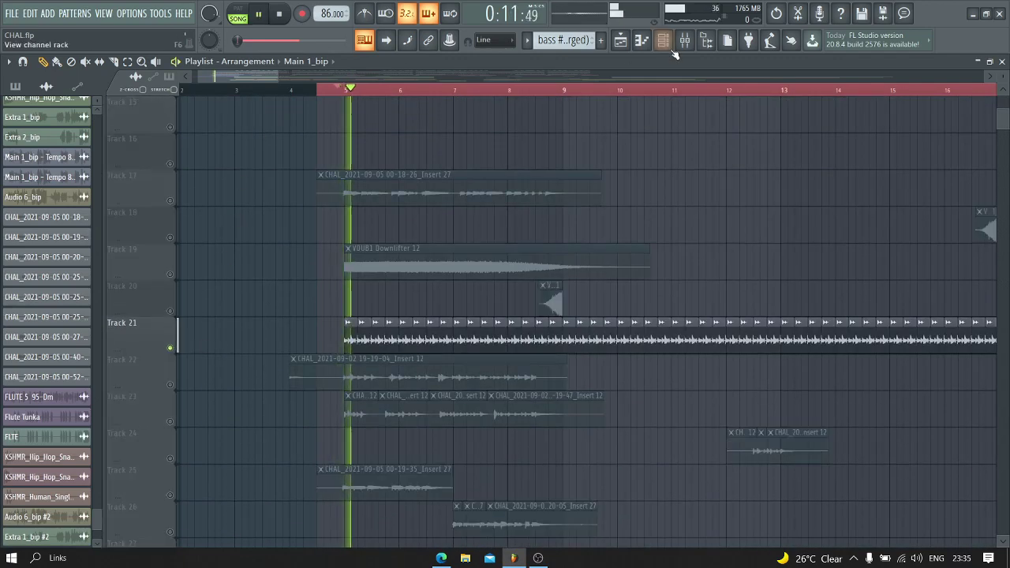
{"action": "key", "text": "F9"}
{"action": "left_click", "coordinate": [758, 237]}
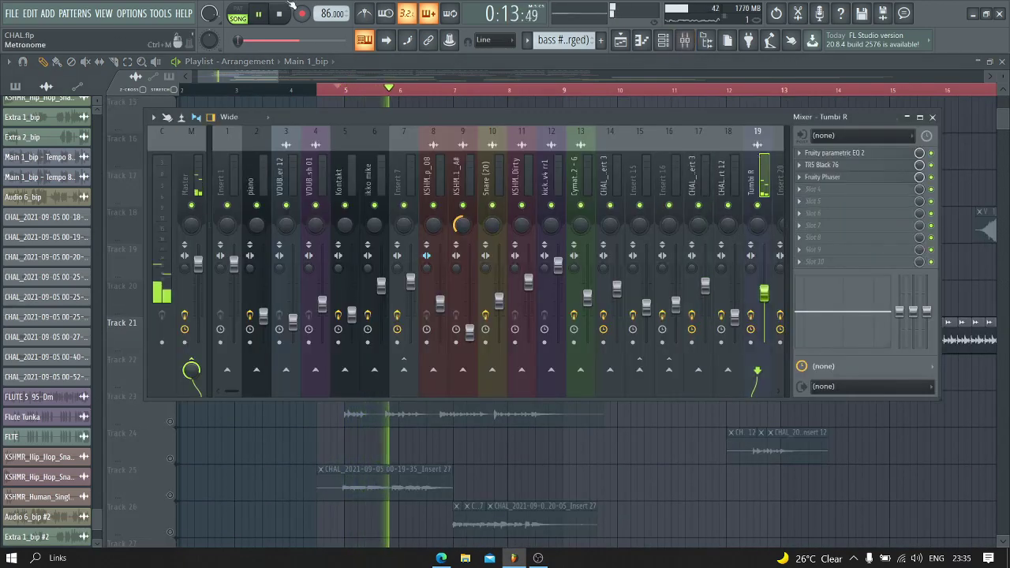
{"action": "key", "text": "space"}
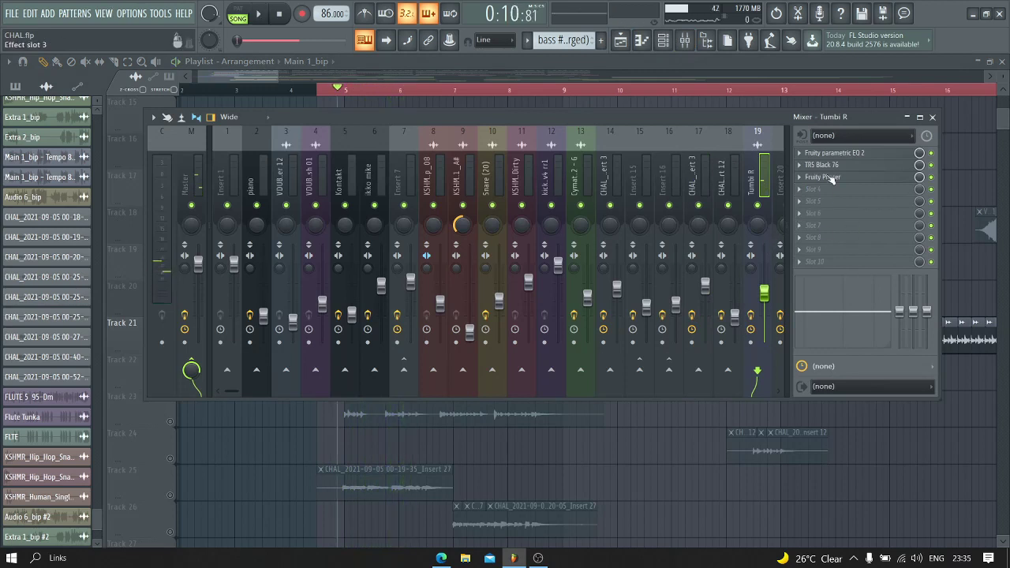
Step: Inspect the Fruity parametric EQ 2 and Fruity Phaser on the Tumbi R insert, auditioning the part with the phaser settings open
{"action": "left_click", "coordinate": [840, 153]}
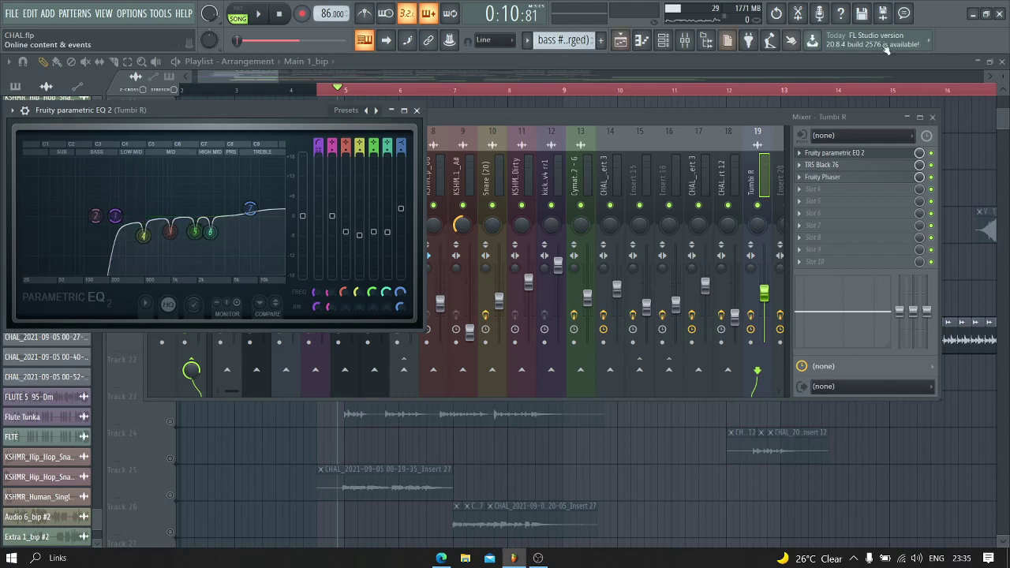
{"action": "left_click", "coordinate": [855, 154]}
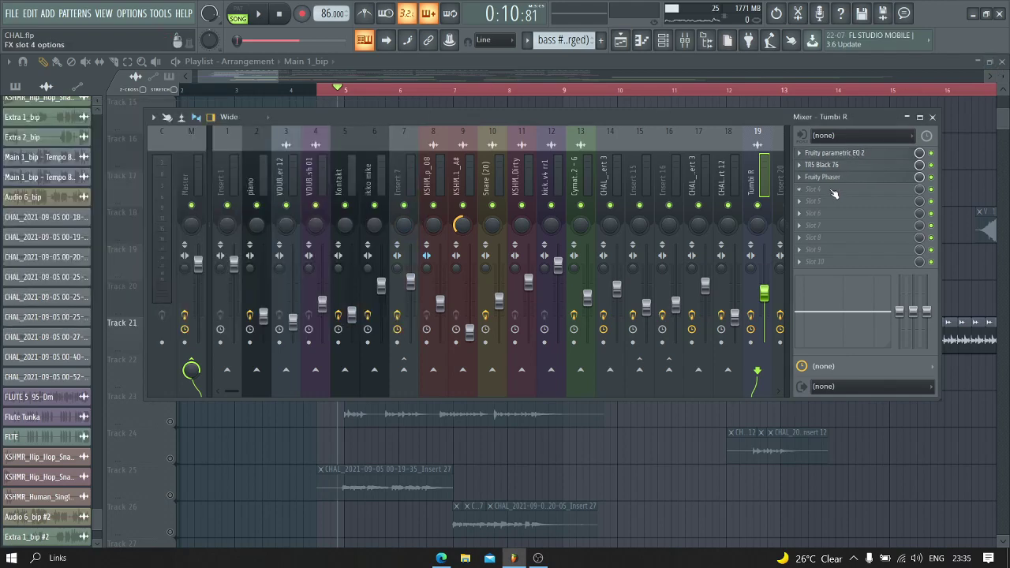
{"action": "left_click", "coordinate": [825, 177]}
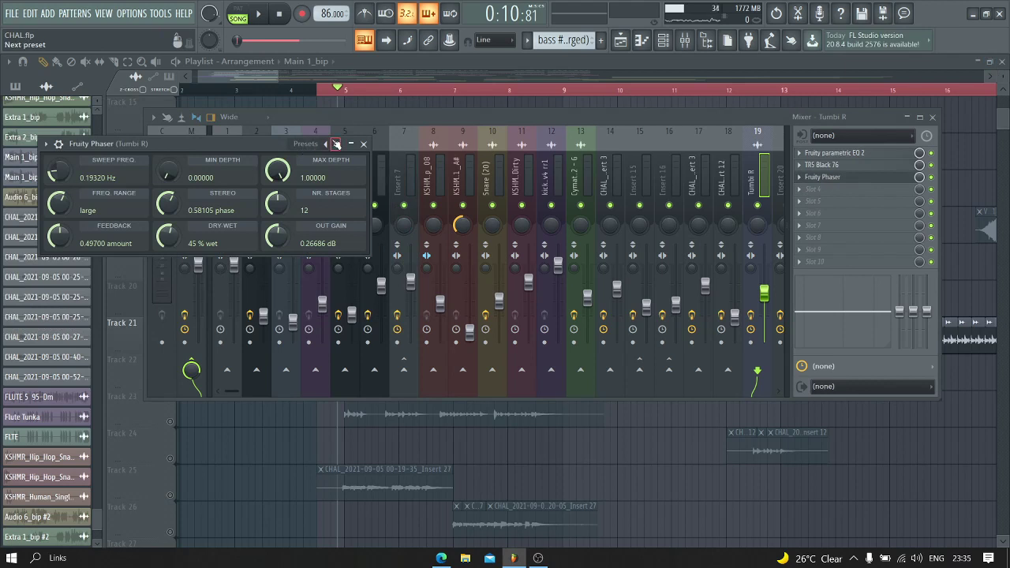
{"action": "key", "text": "space"}
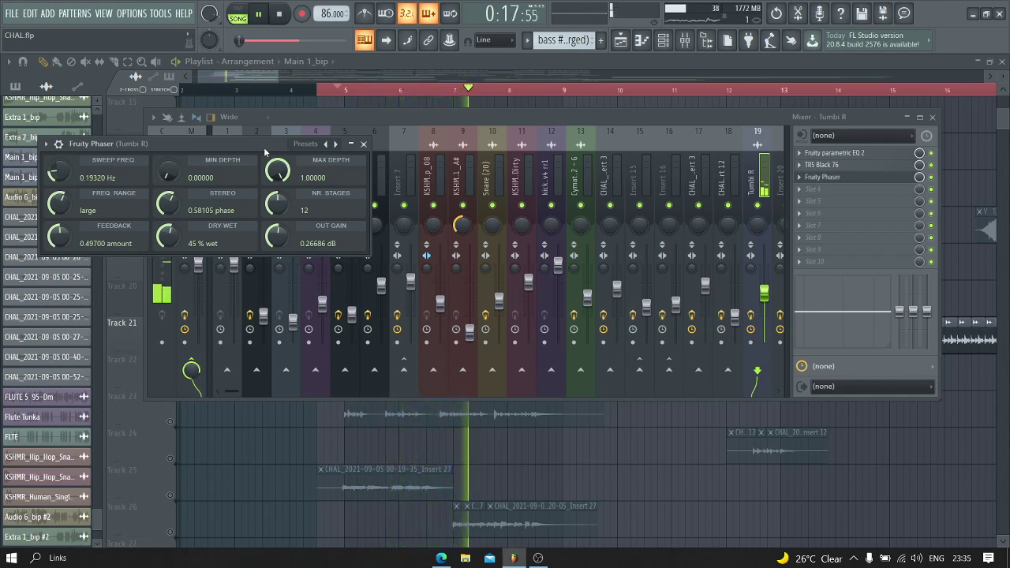
{"action": "left_click", "coordinate": [364, 143]}
{"action": "key", "text": "space"}
{"action": "key", "text": "F9"}
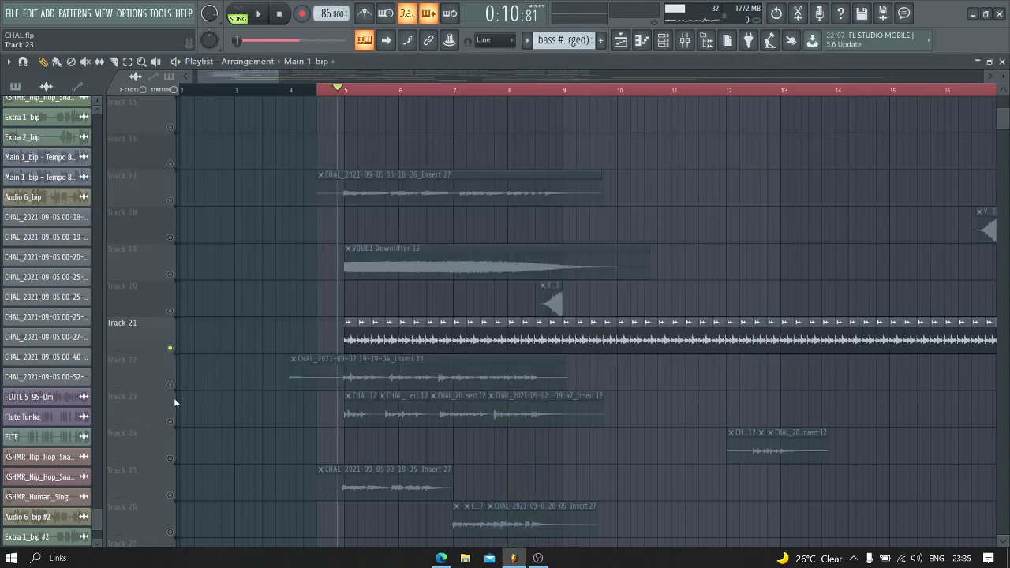
Step: Release the Track 21 solo and audition only playlist Tracks 25, 26 and 27
{"action": "scroll", "coordinate": [182, 352], "scroll_direction": "down", "scroll_amount": 4}
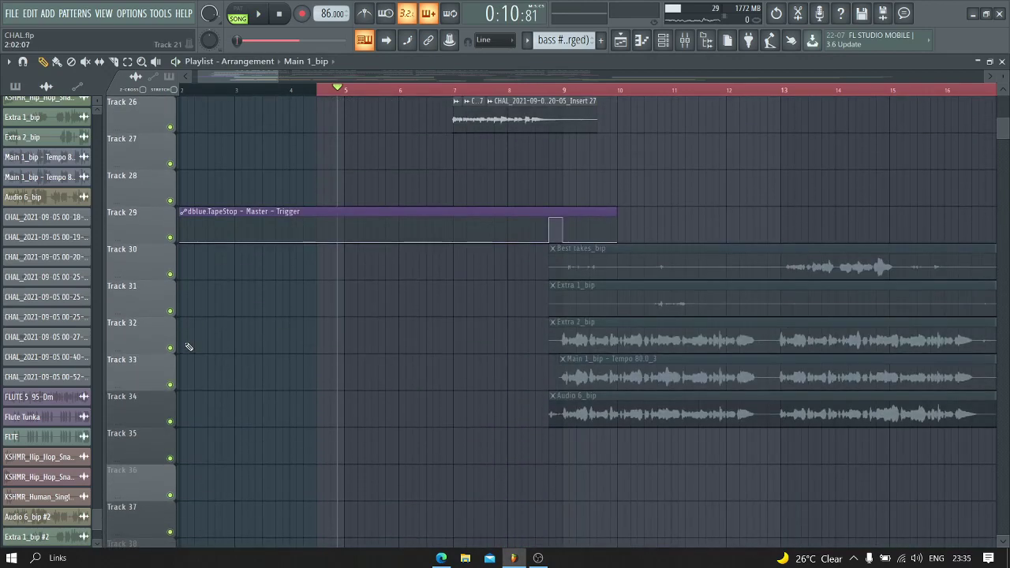
{"action": "right_click", "coordinate": [170, 128]}
{"action": "left_click", "coordinate": [169, 165]}
{"action": "key", "text": "space"}
{"action": "scroll", "coordinate": [174, 205], "scroll_direction": "up", "scroll_amount": 4}
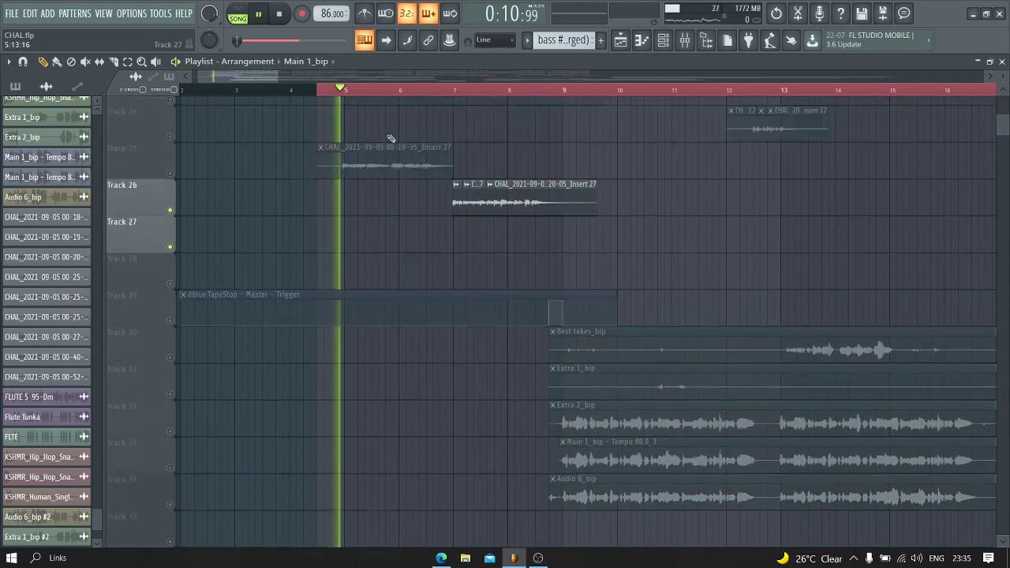
{"action": "left_click", "coordinate": [172, 238]}
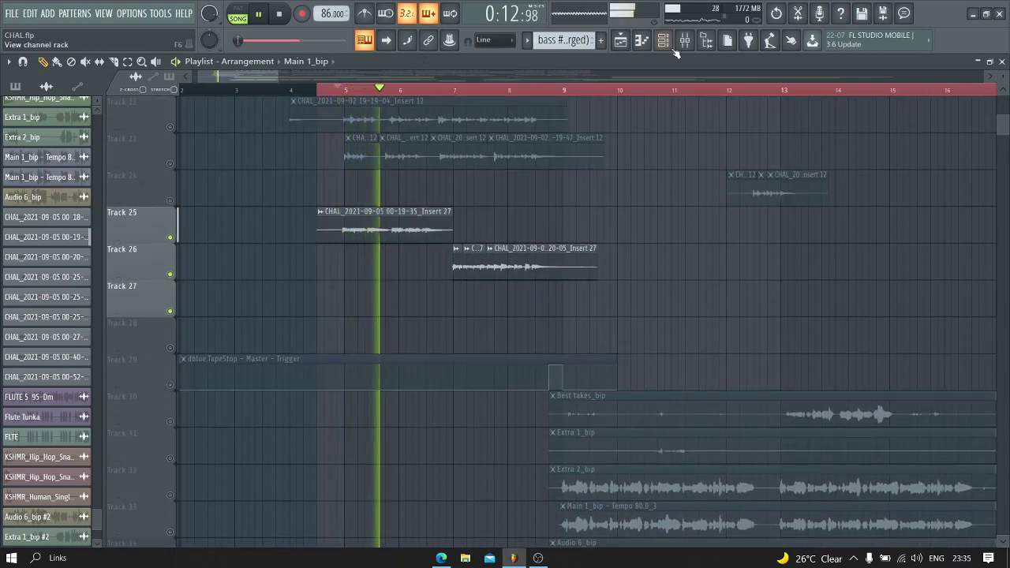
Step: Stop playback and select mixer insert 39, which carries the recordings on Tracks 25 and 26
{"action": "key", "text": "F9"}
{"action": "key", "text": "space"}
{"action": "scroll", "coordinate": [607, 152], "scroll_direction": "down", "scroll_amount": 5}
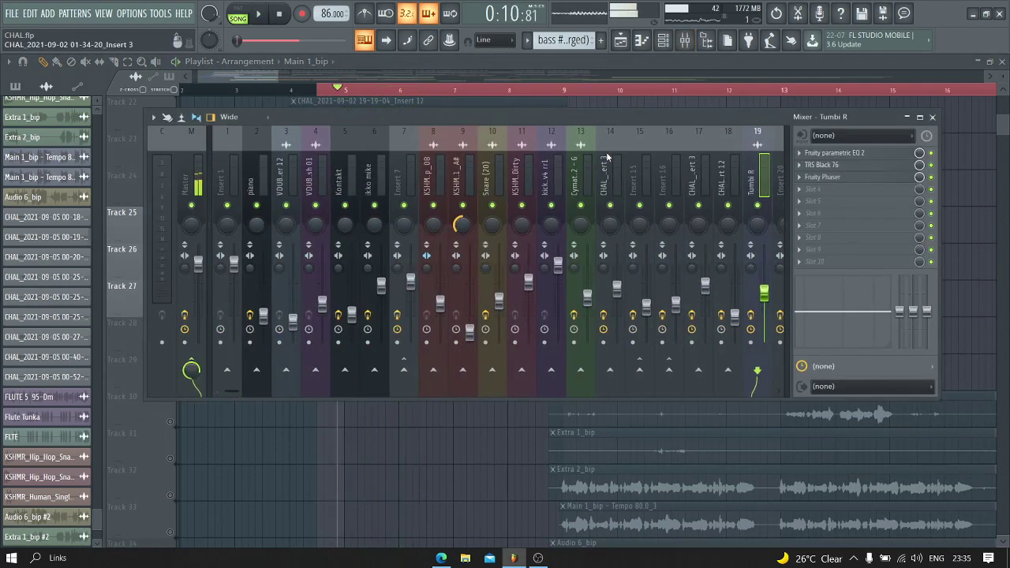
{"action": "scroll", "coordinate": [300, 169], "scroll_direction": "down", "scroll_amount": 12}
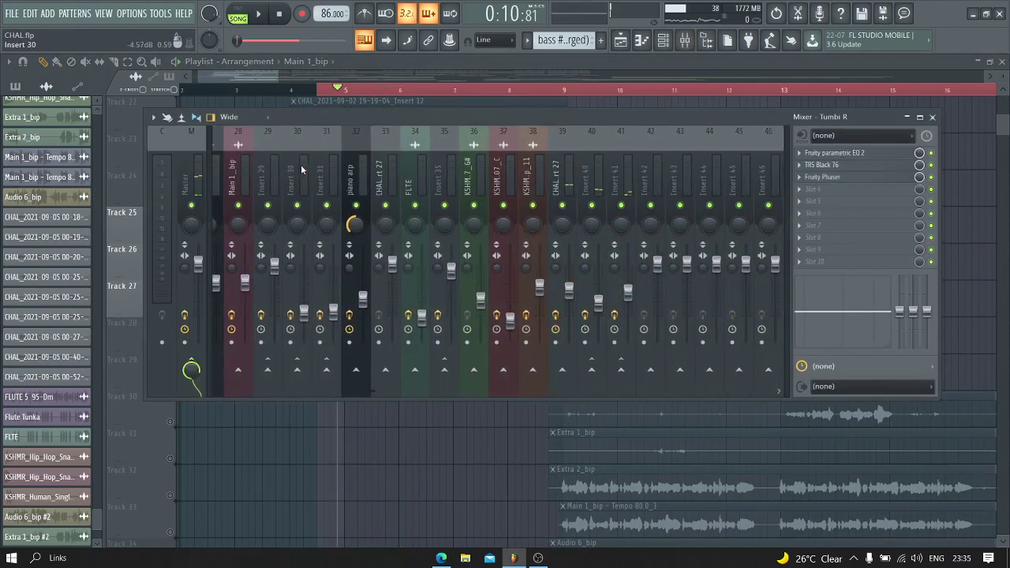
{"action": "left_click", "coordinate": [379, 161]}
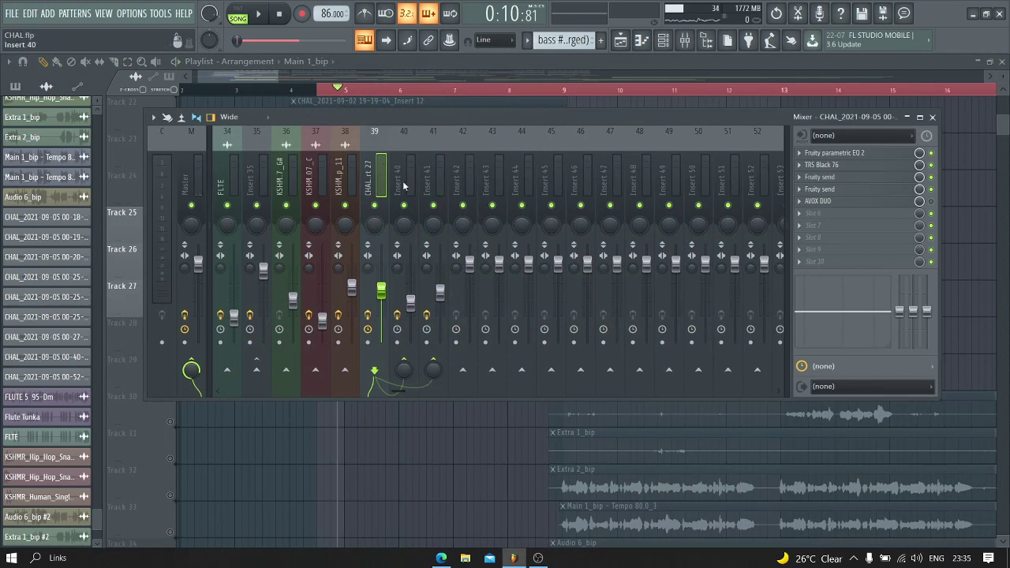
Step: Examine the low cut and narrow dips in insert 39's Fruity parametric EQ 2 while playing the recording
{"action": "left_click", "coordinate": [867, 156]}
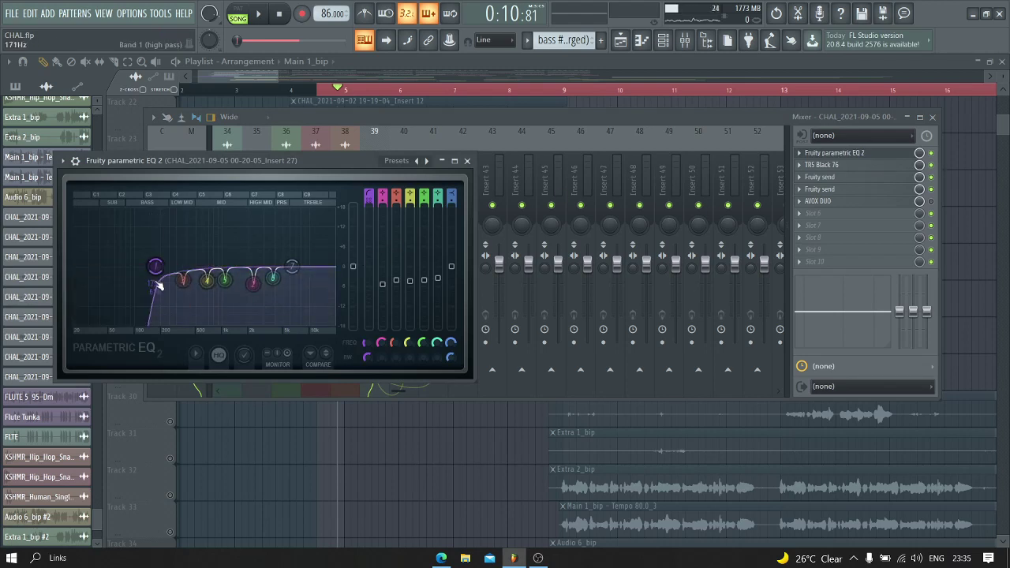
{"action": "key", "text": "space"}
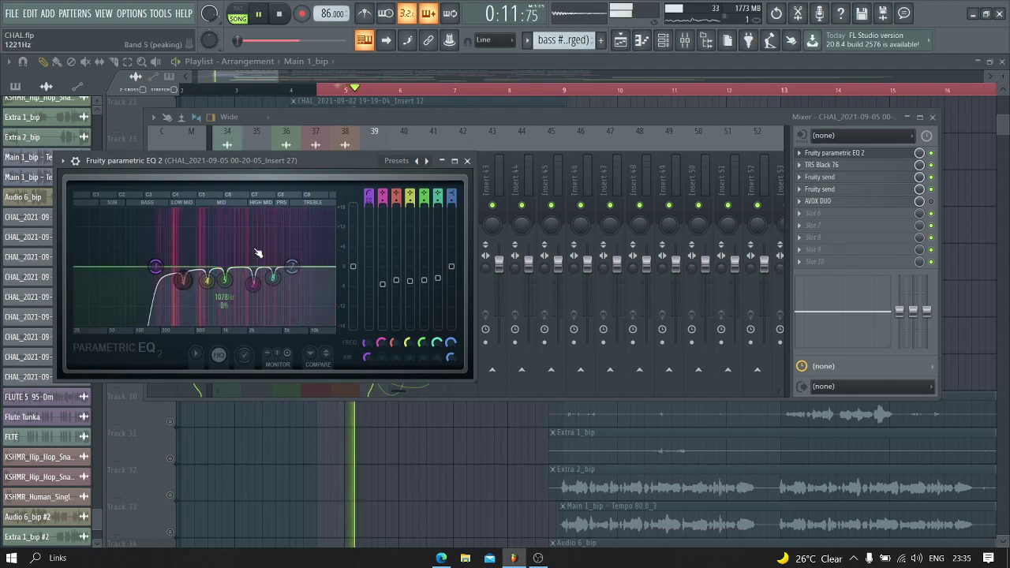
{"action": "key", "text": "space"}
{"action": "left_click", "coordinate": [443, 119]}
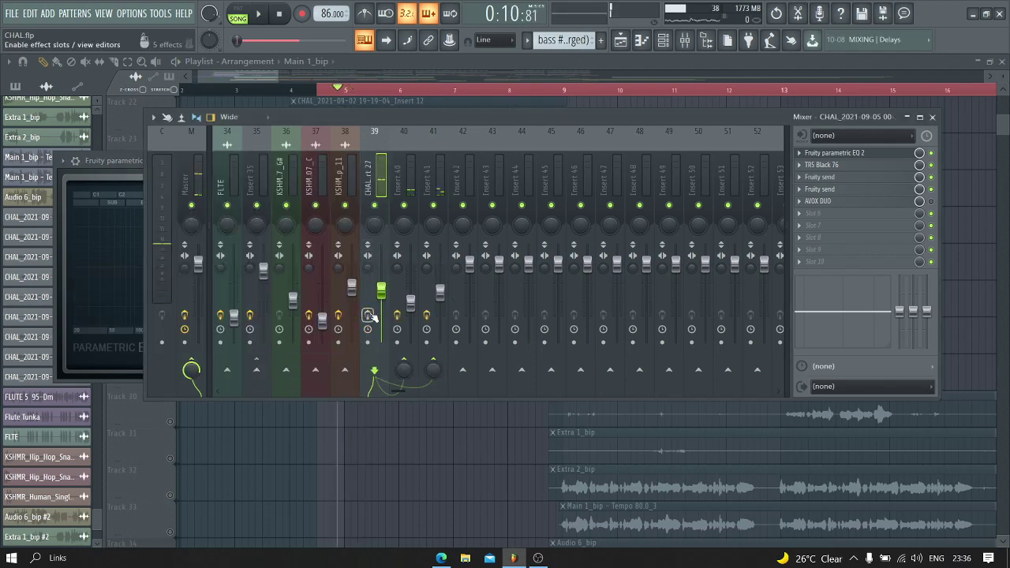
Step: Compare the recording on insert 39 with its effects bypassed and with them enabled
{"action": "key", "text": "space"}
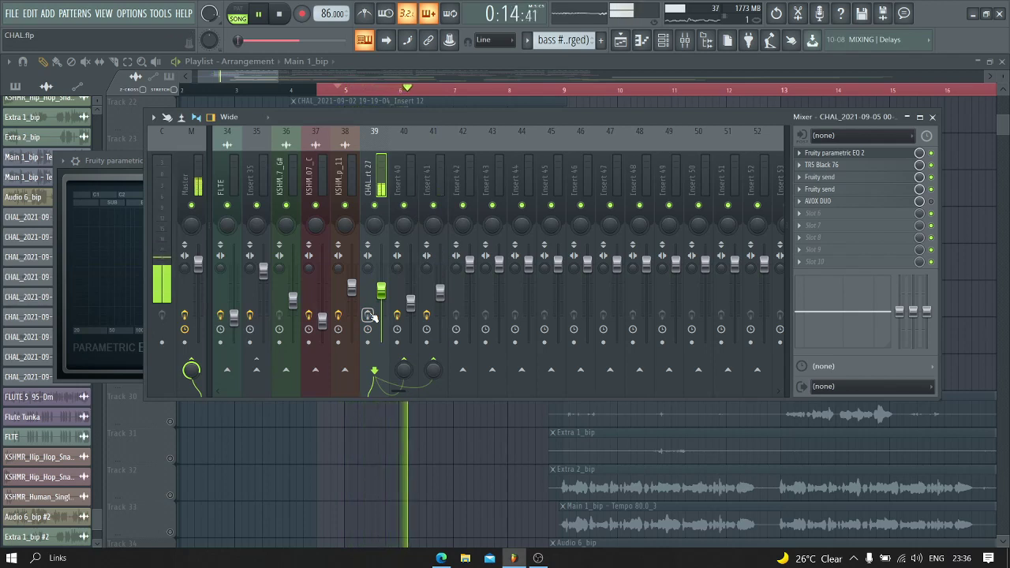
{"action": "key", "text": "space"}
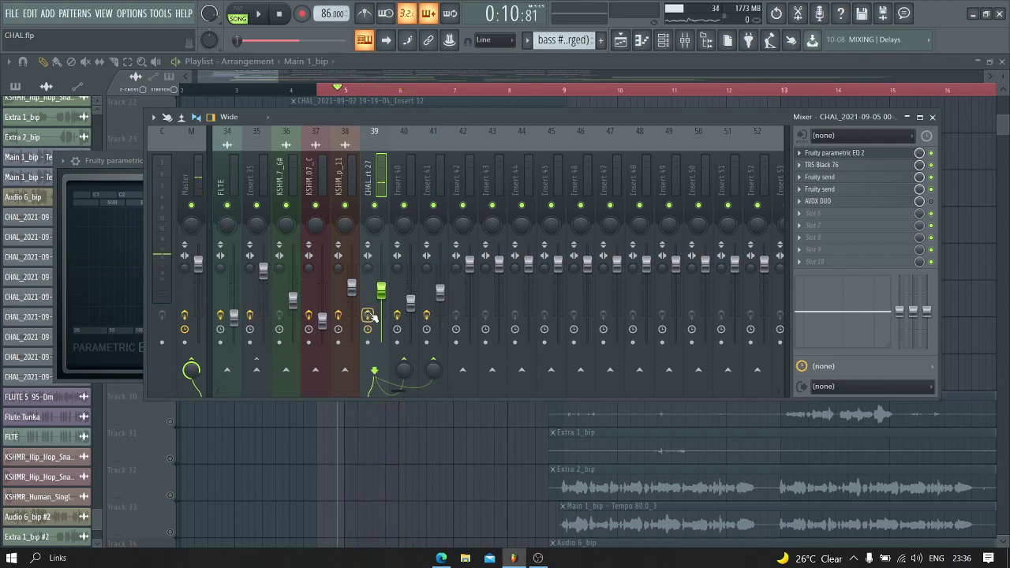
{"action": "key", "text": "space"}
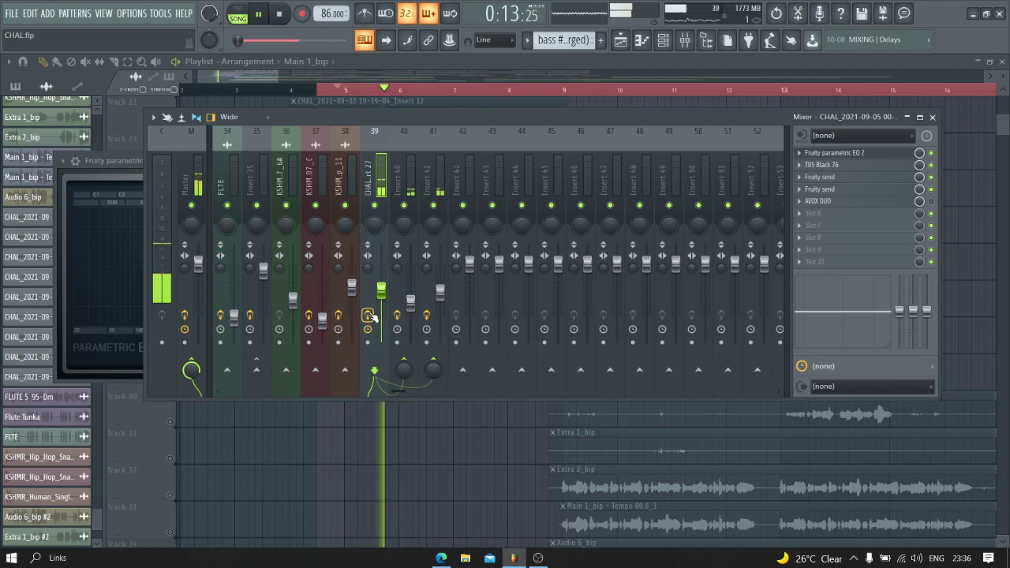
{"action": "key", "text": "space"}
Step: Inspect the TR5 Black 76 compressor on insert 39 during playback, and close its window
{"action": "left_click", "coordinate": [865, 155]}
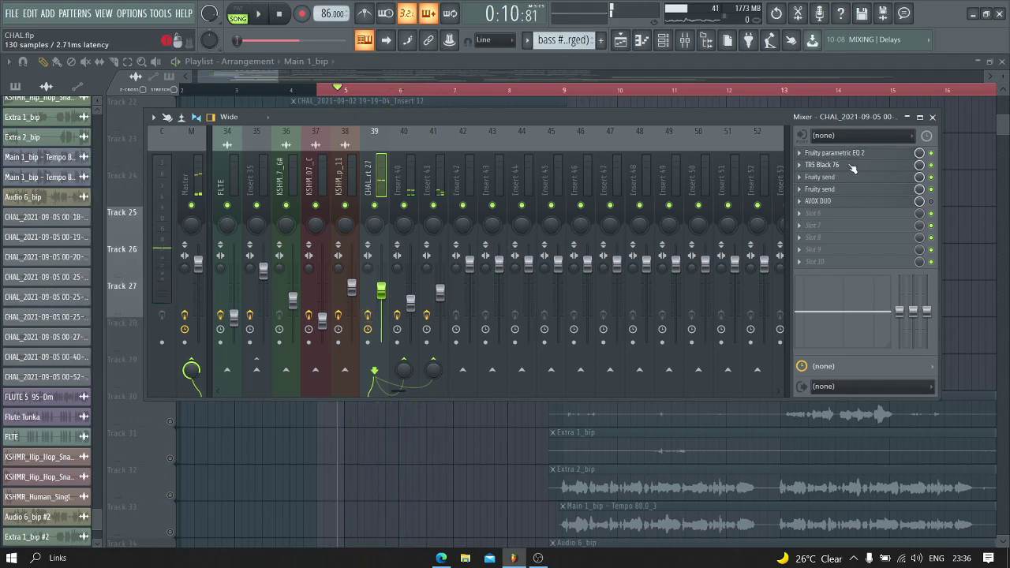
{"action": "left_click", "coordinate": [853, 166]}
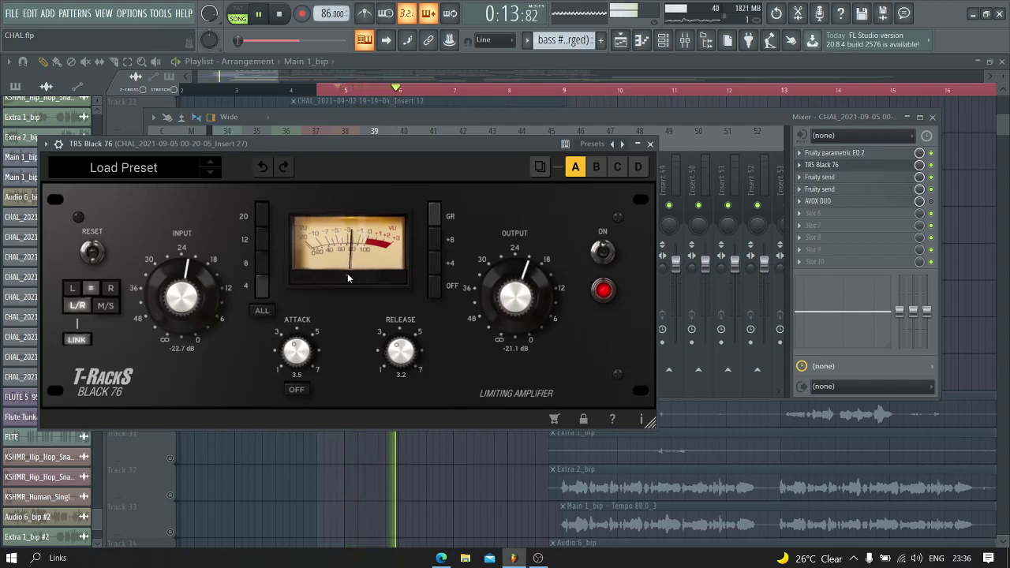
{"action": "key", "text": "space"}
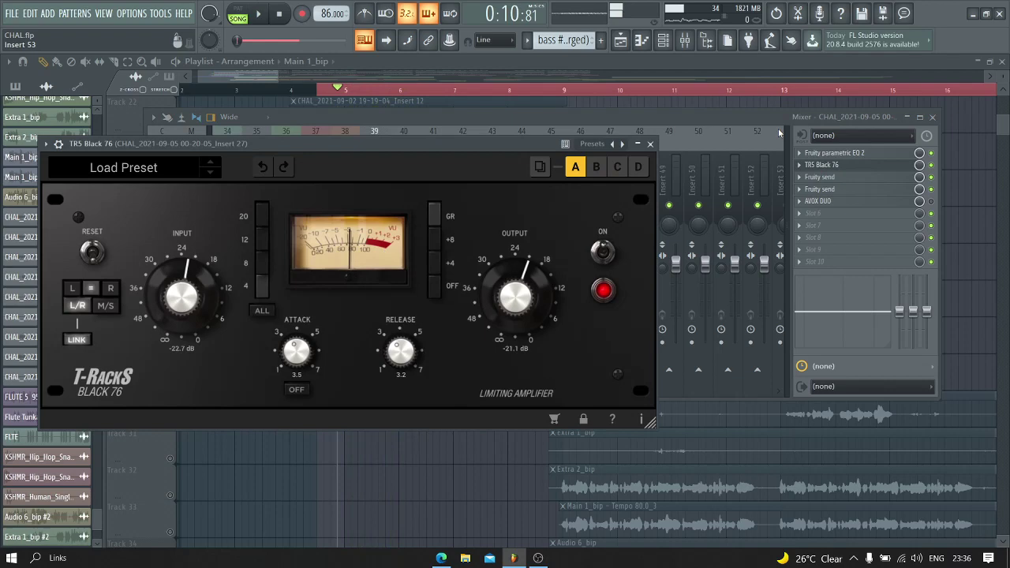
{"action": "left_click", "coordinate": [652, 144]}
Step: Check the dry, volume and destination settings of the two Fruity send effects on insert 39
{"action": "left_click", "coordinate": [855, 180]}
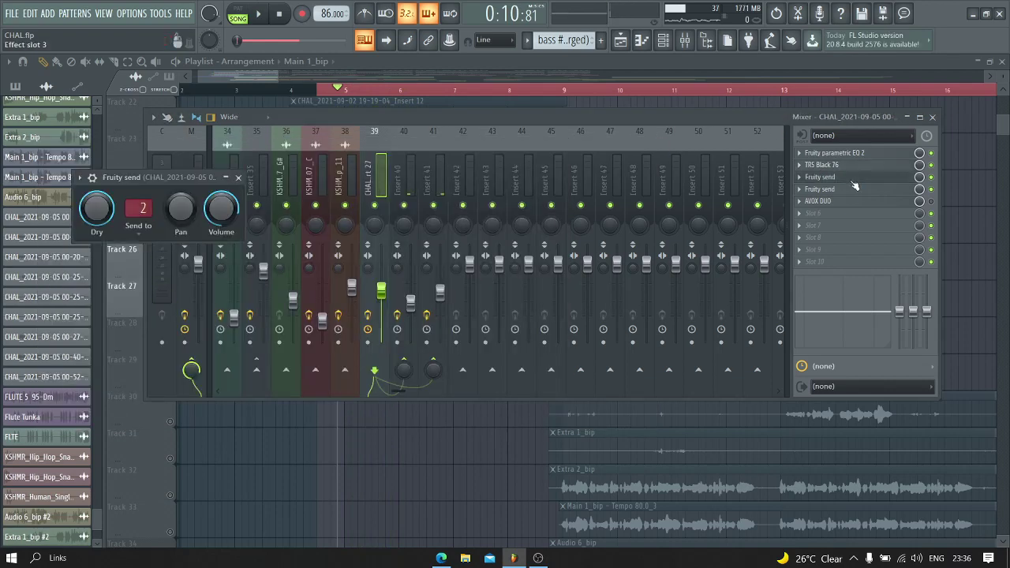
{"action": "left_click", "coordinate": [852, 182]}
{"action": "left_click", "coordinate": [835, 193]}
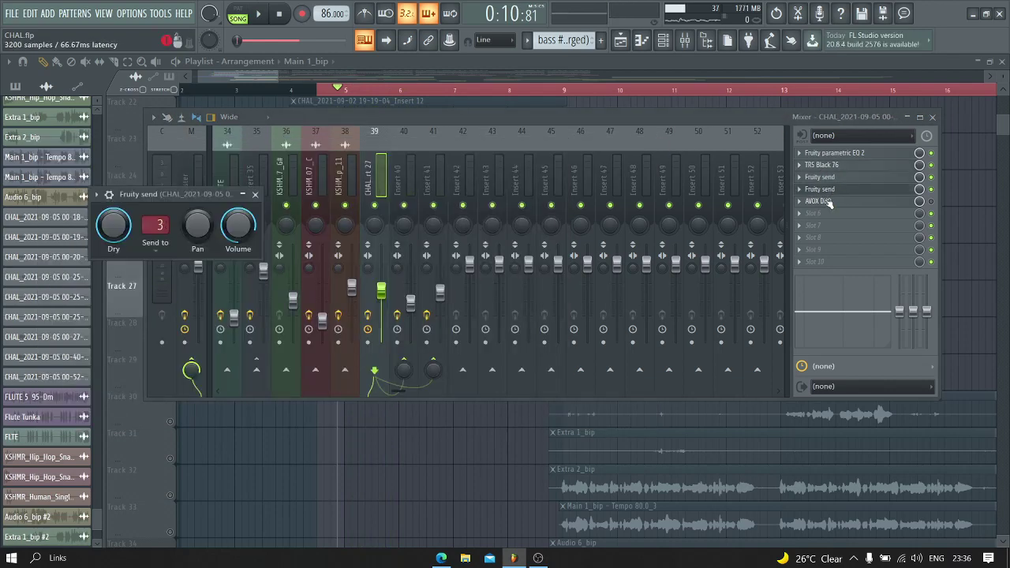
{"action": "key", "text": "Escape"}
Step: Solo the reverb on insert 40 and the delay on insert 41 in turn during playback, and return to the playlist with all inserts active
{"action": "left_click", "coordinate": [401, 161]}
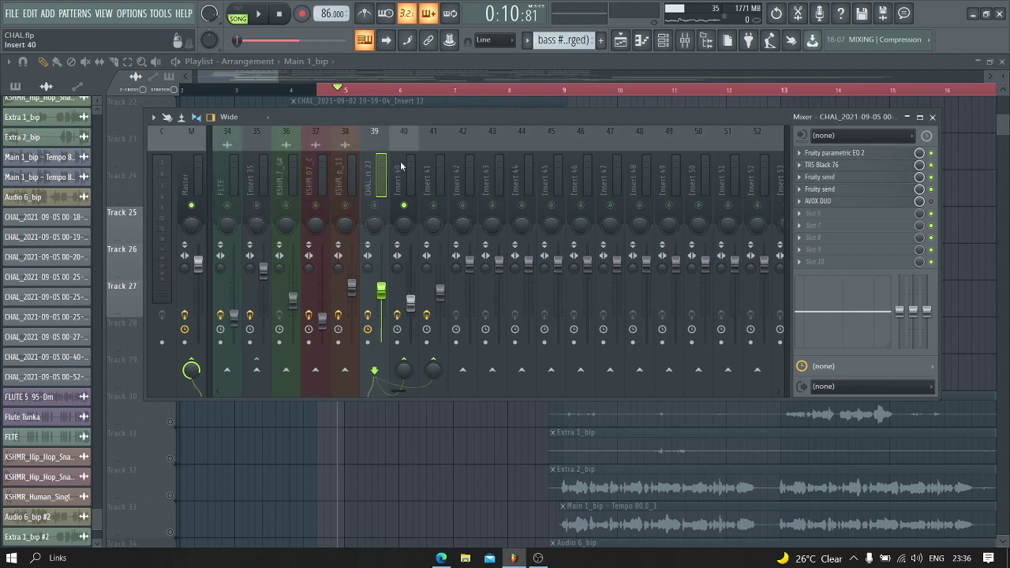
{"action": "key", "text": "space"}
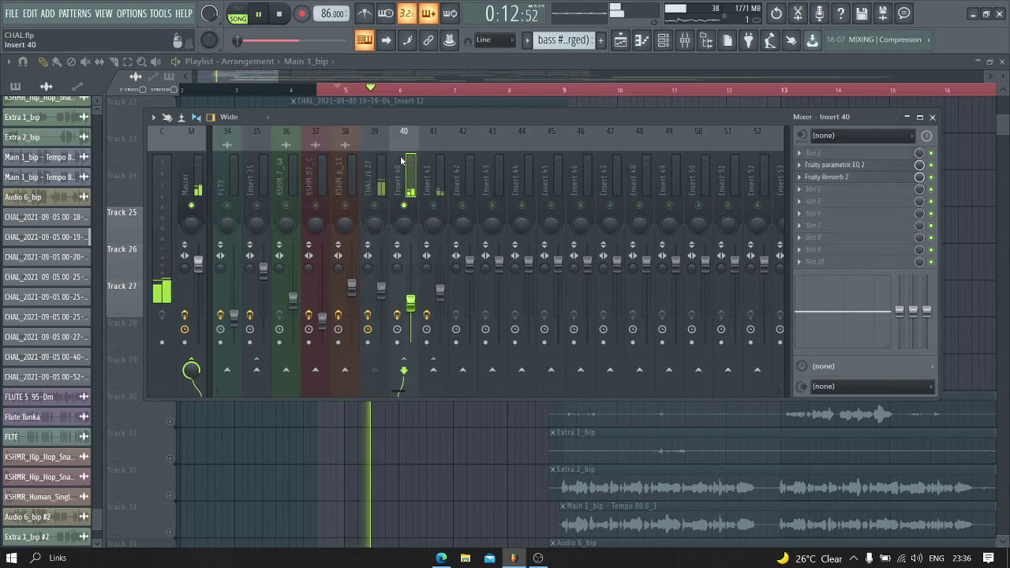
{"action": "left_click", "coordinate": [441, 207]}
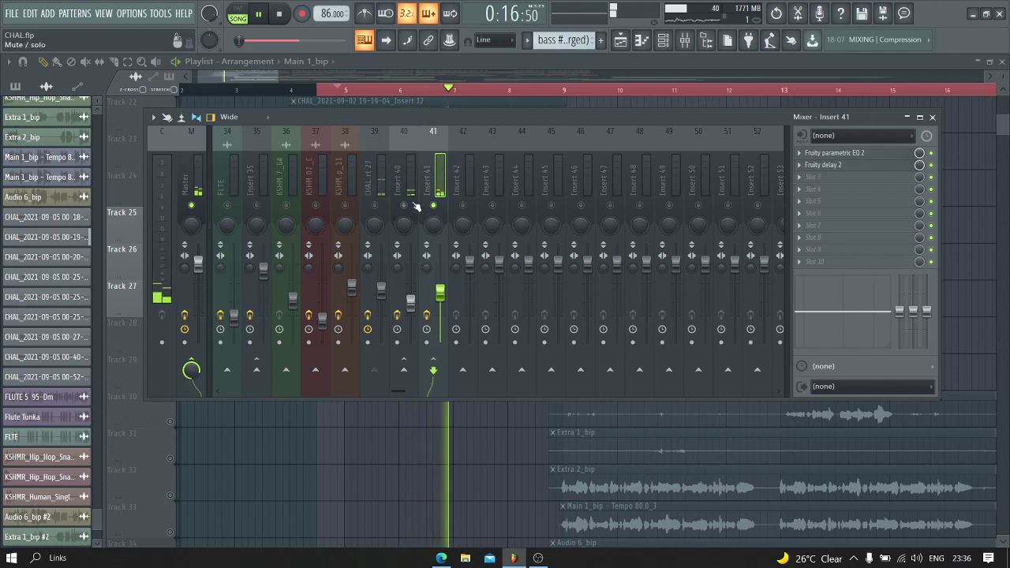
{"action": "left_click", "coordinate": [414, 165]}
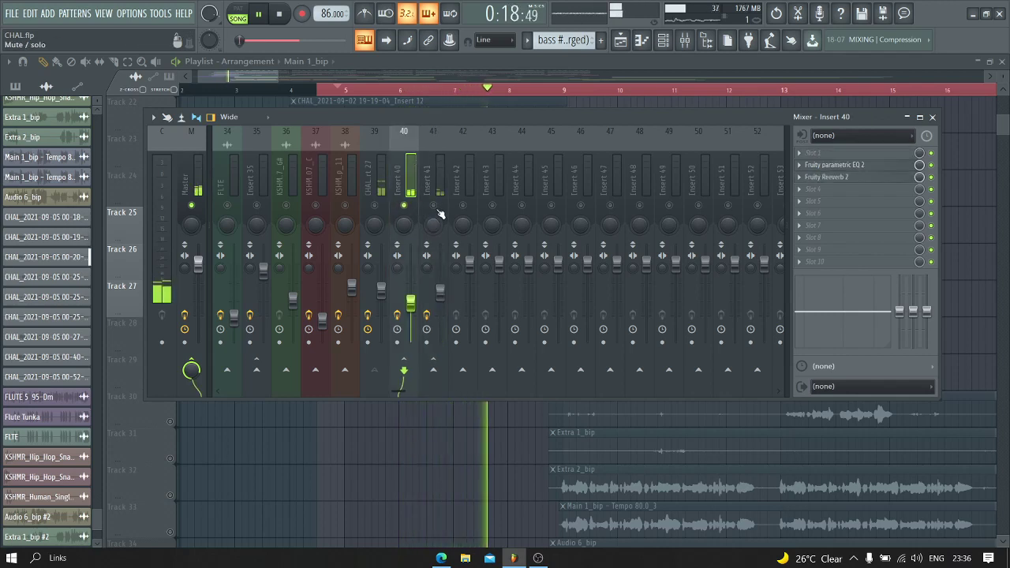
{"action": "right_click", "coordinate": [404, 206]}
{"action": "key", "text": "F9"}
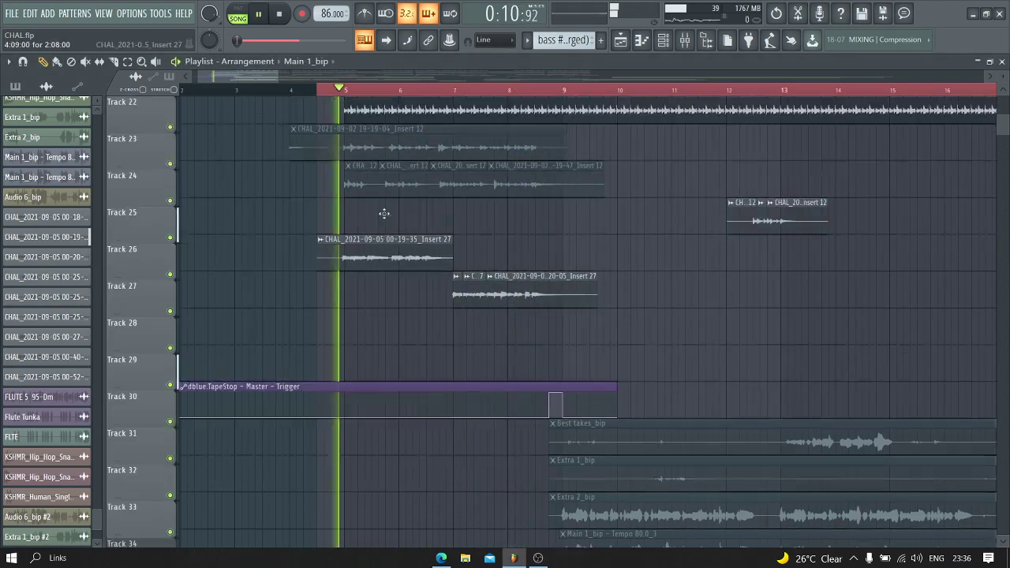
Step: Solo the percussion on Track 13 during playback, and restore all playlist tracks
{"action": "scroll", "coordinate": [385, 213], "scroll_direction": "up", "scroll_amount": 5}
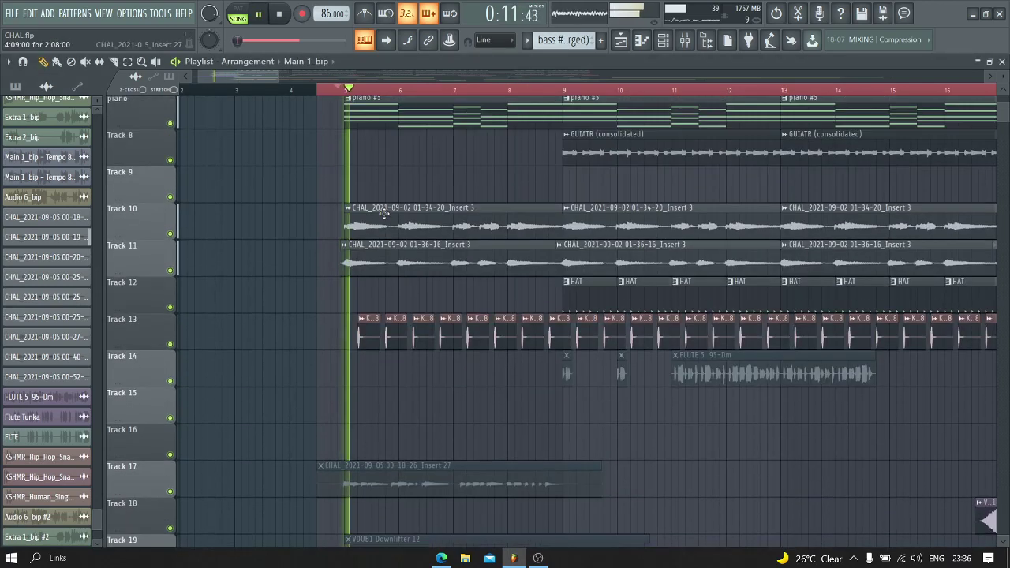
{"action": "scroll", "coordinate": [213, 195], "scroll_direction": "down", "scroll_amount": 1}
{"action": "right_click", "coordinate": [171, 200]}
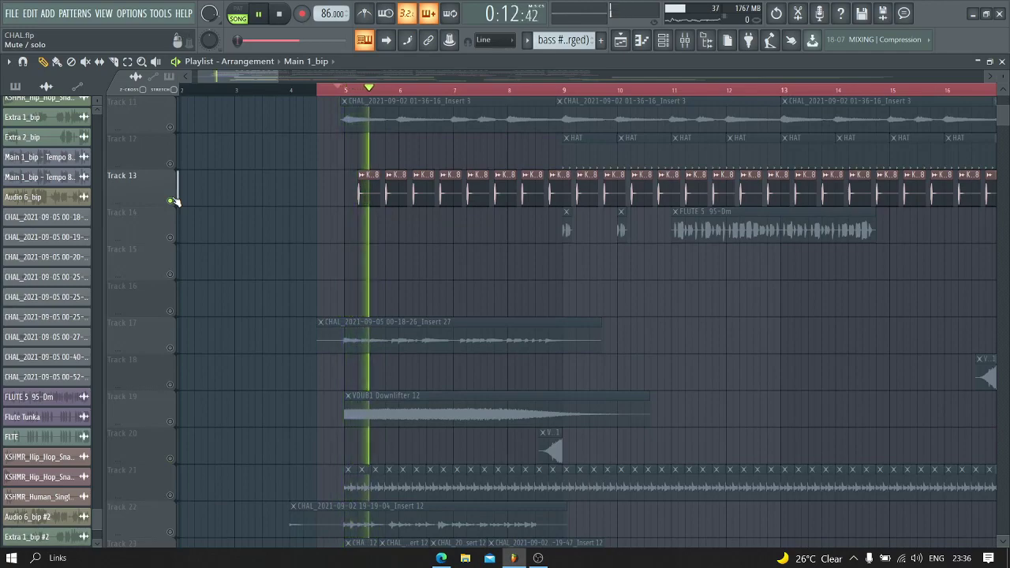
{"action": "right_click", "coordinate": [171, 200]}
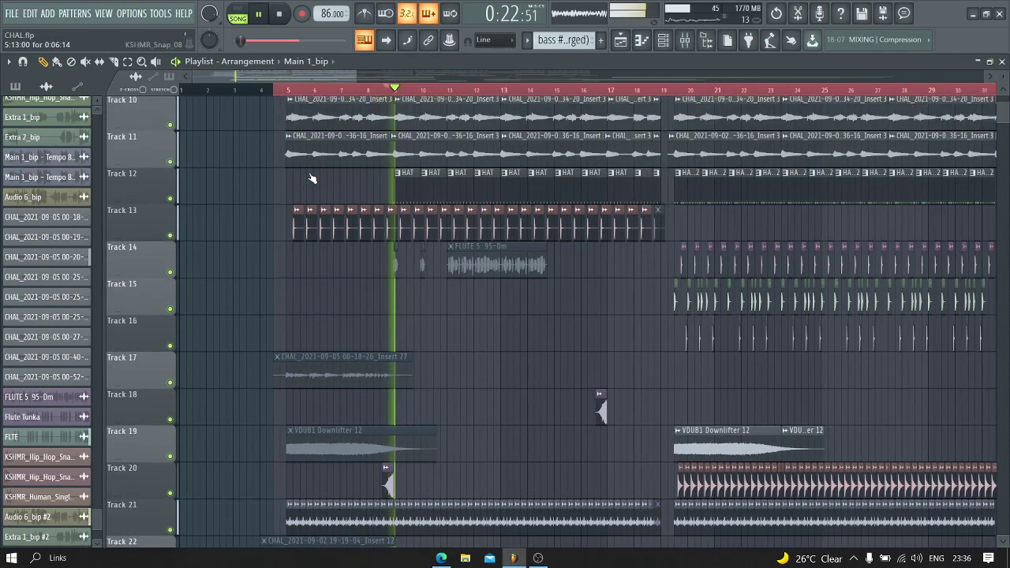
Step: Locate the dblue TapeStop trigger automation on Track 29 and play the song from just before bar 9
{"action": "key", "text": "space"}
{"action": "scroll", "coordinate": [312, 179], "scroll_direction": "down", "scroll_amount": 6}
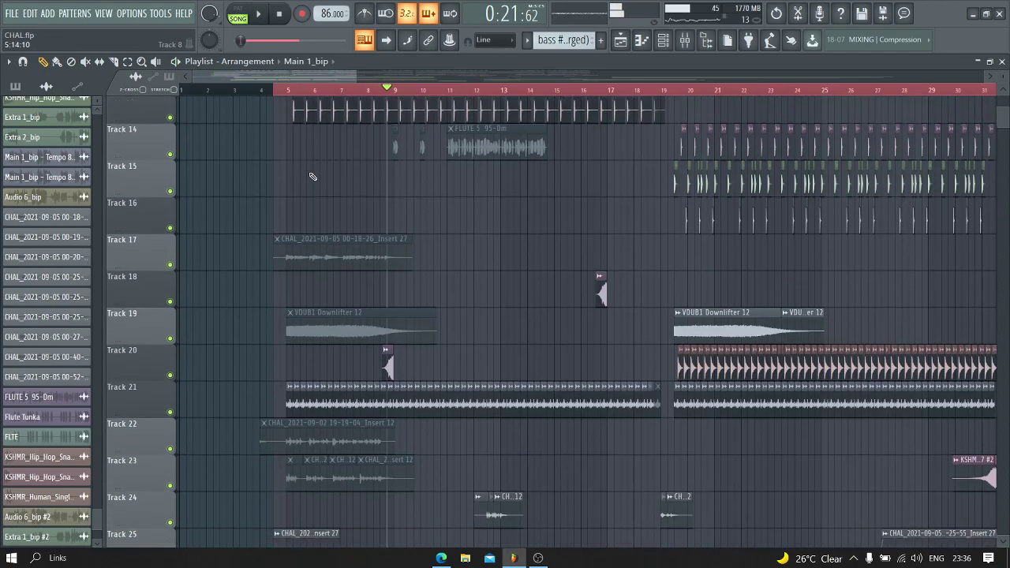
{"action": "scroll", "coordinate": [410, 94], "scroll_direction": "up", "scroll_amount": 4}
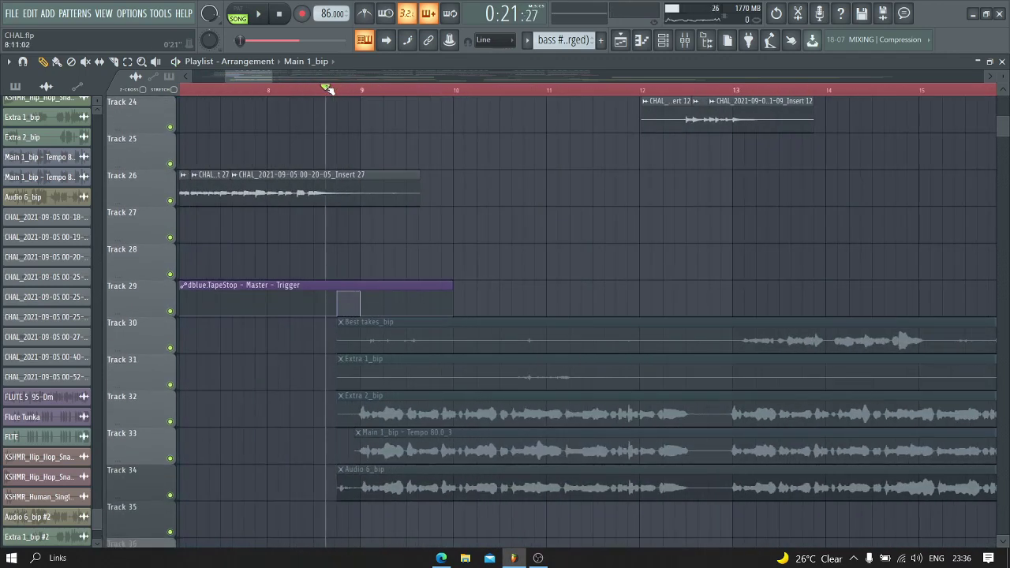
{"action": "key", "text": "space"}
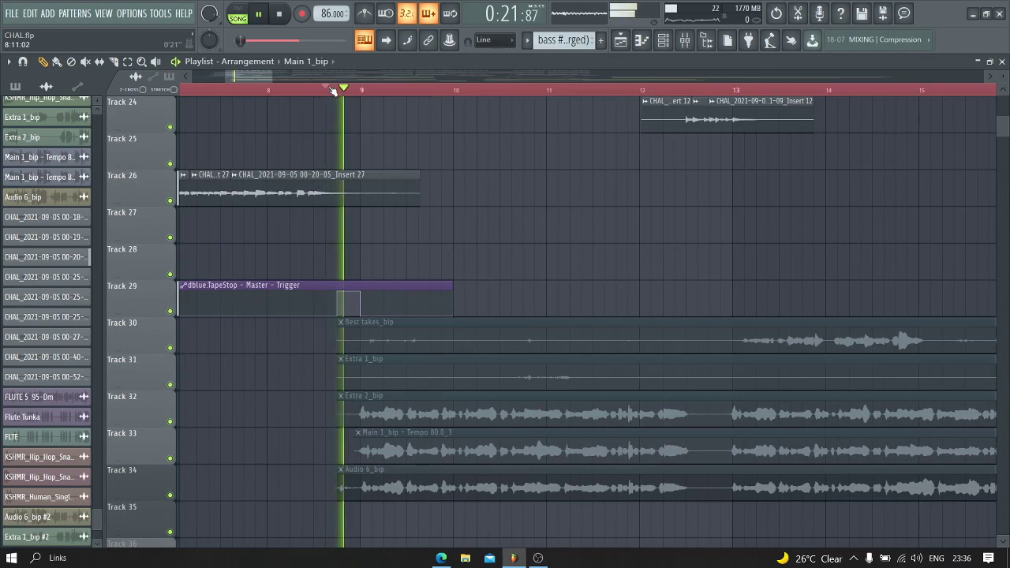
Step: Inspect dblue TapeStop on the Master and audition its Trigger at 1.00, and return to the playlist
{"action": "left_click", "coordinate": [688, 42]}
{"action": "key", "text": "space"}
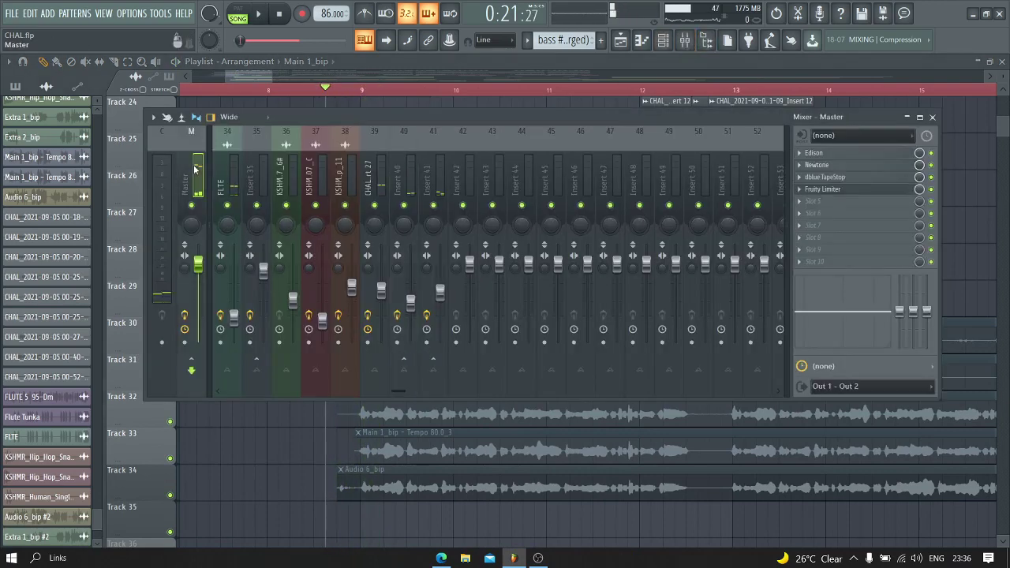
{"action": "left_click", "coordinate": [826, 179]}
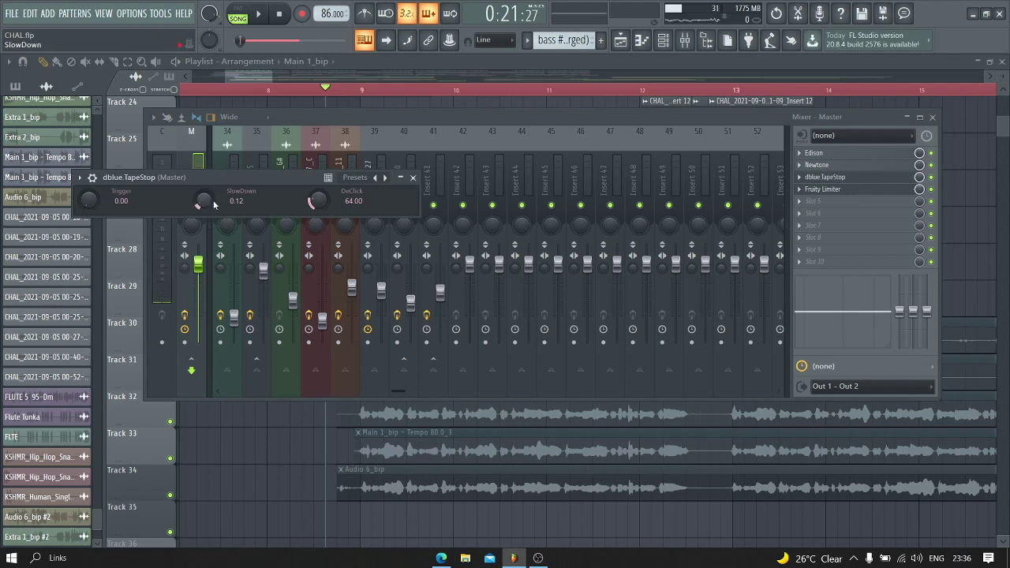
{"action": "key", "text": "space"}
{"action": "left_click_drag", "start_coordinate": [89, 208], "coordinate": [89, 186]}
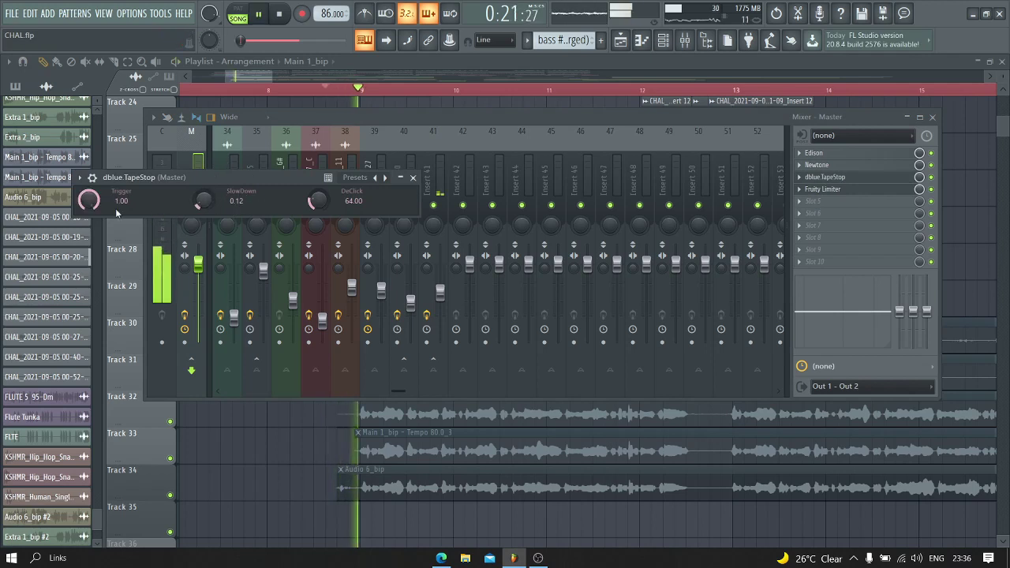
{"action": "key", "text": "space"}
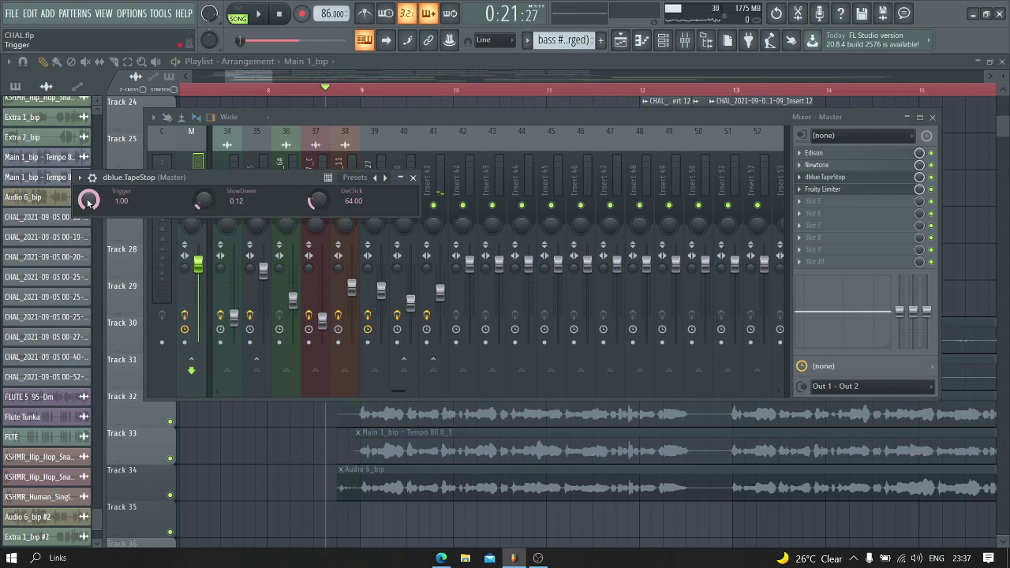
{"action": "key", "text": "space"}
{"action": "key", "text": "space"}
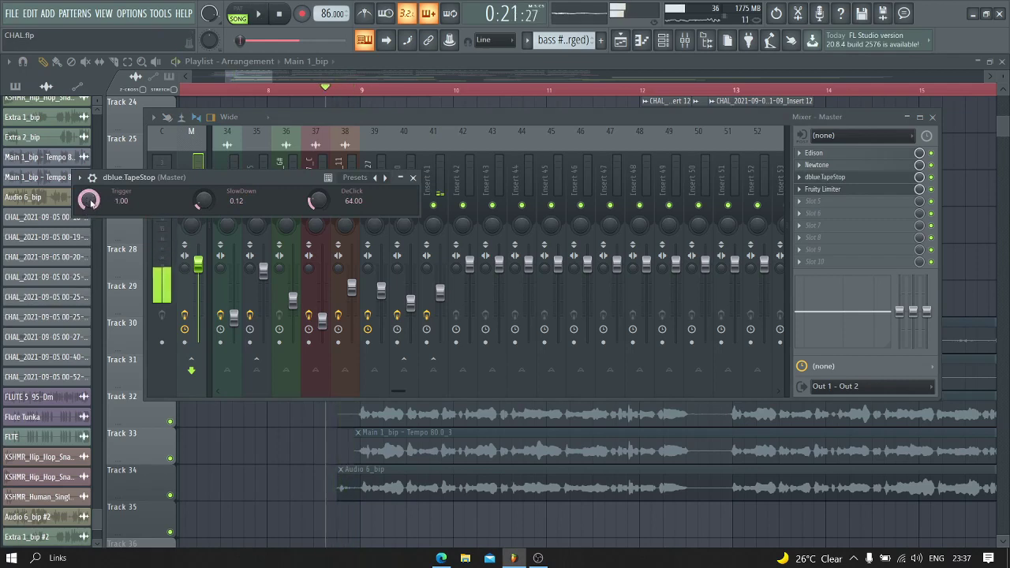
{"action": "key", "text": "F12"}
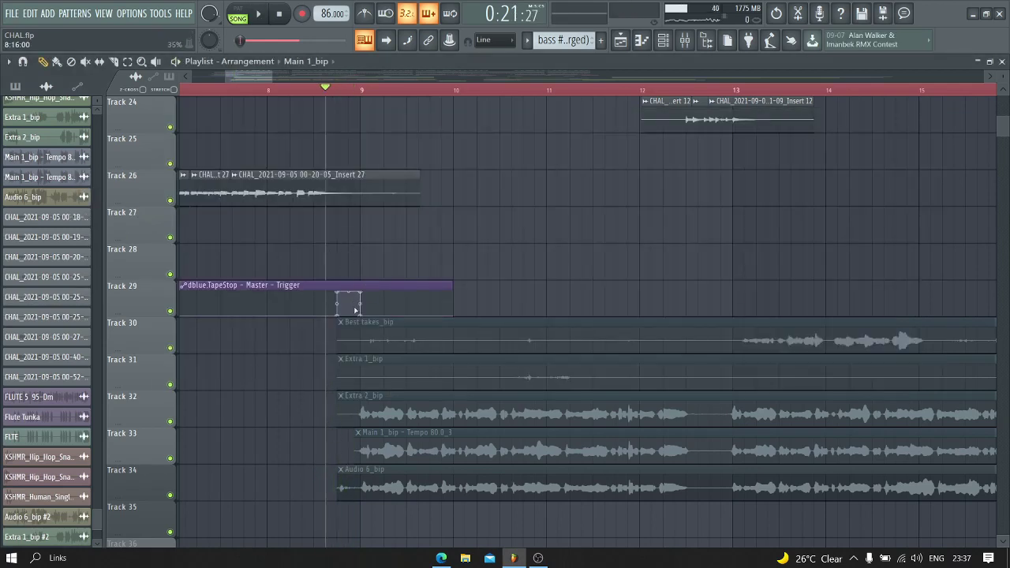
Step: Reopen dblue TapeStop on the Master and try SlowDown values of 0.93 and 0.00 during playback
{"action": "left_click", "coordinate": [685, 42]}
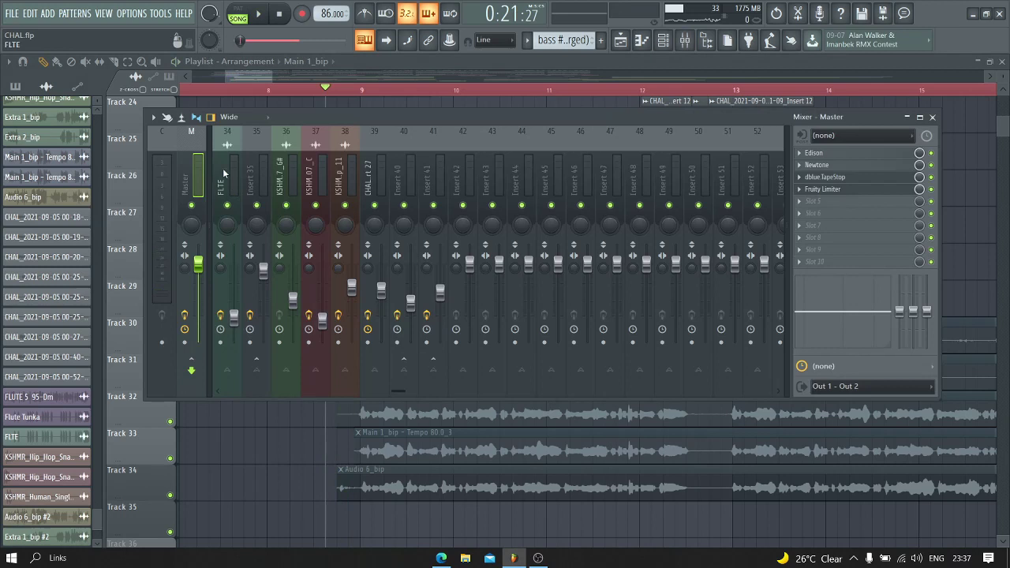
{"action": "left_click", "coordinate": [838, 178]}
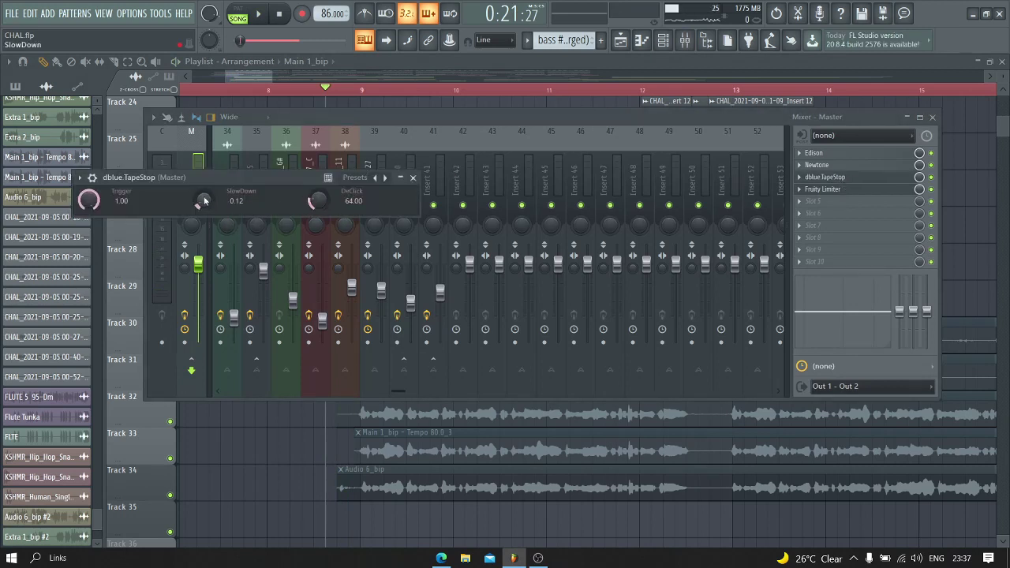
{"action": "key", "text": "space"}
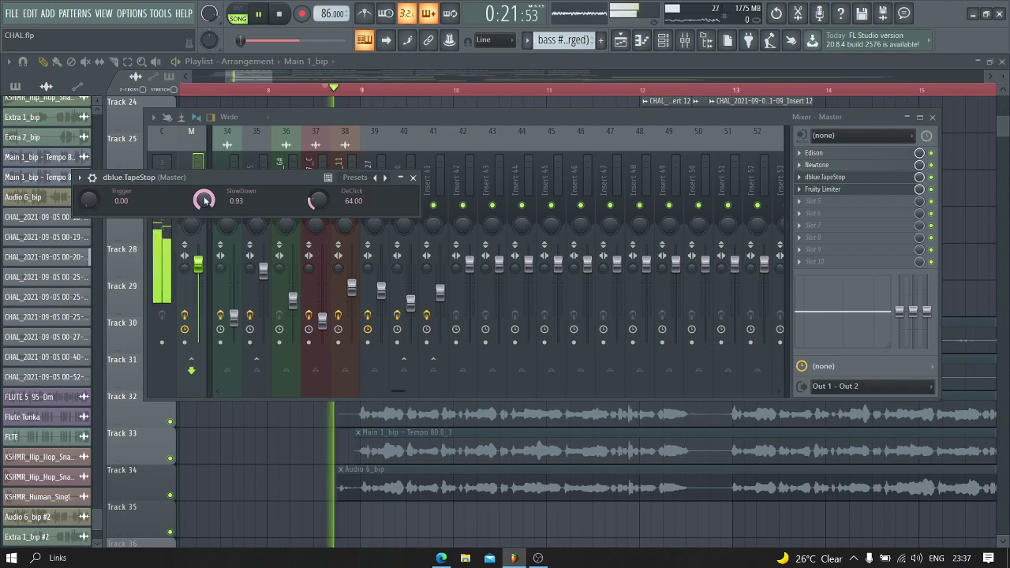
{"action": "key", "text": "space"}
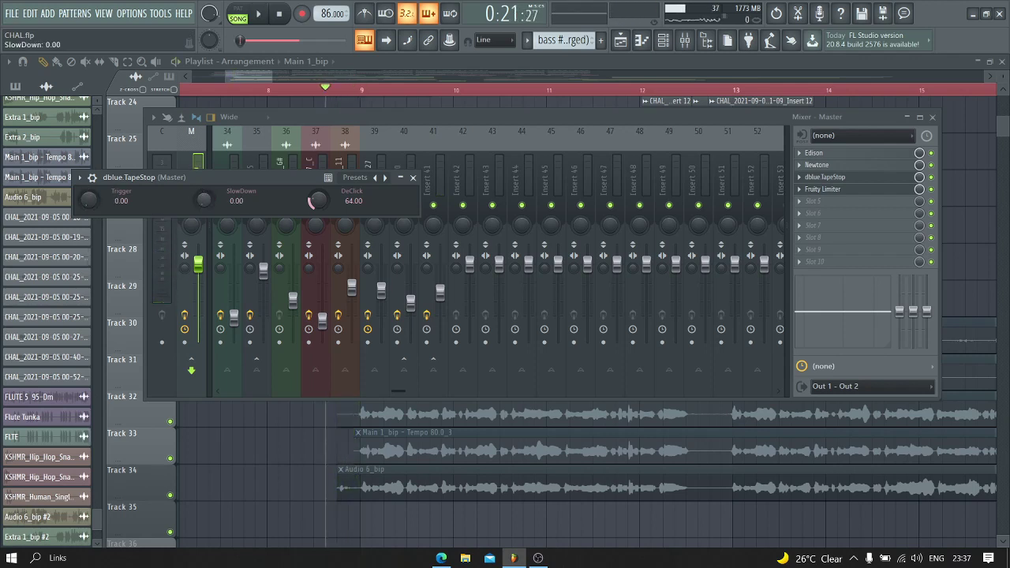
{"action": "key", "text": "space"}
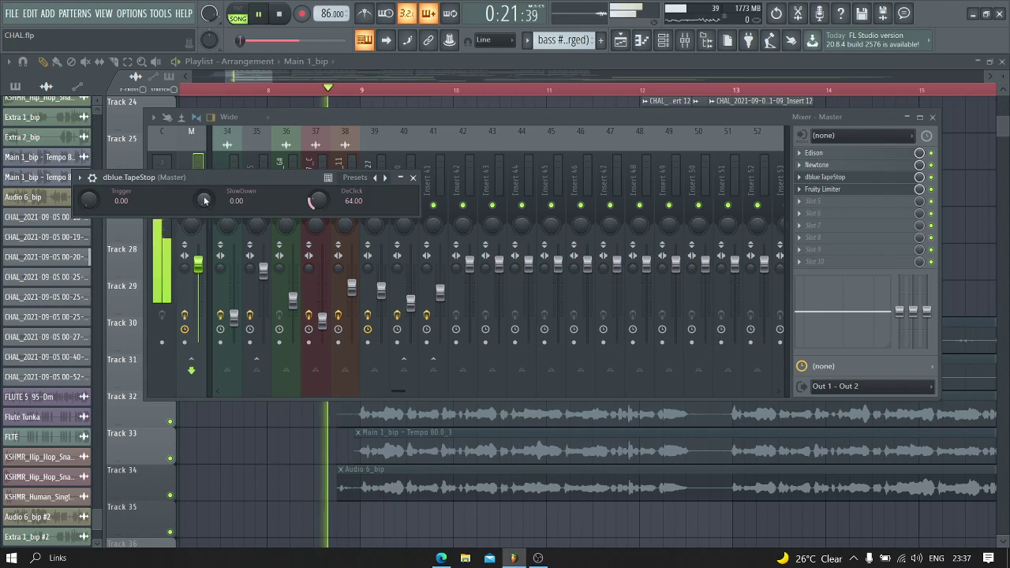
Step: Set the TapeStop SlowDown to 0.18, audition the effect, and close the plugin to return to the playlist
{"action": "key", "text": "space"}
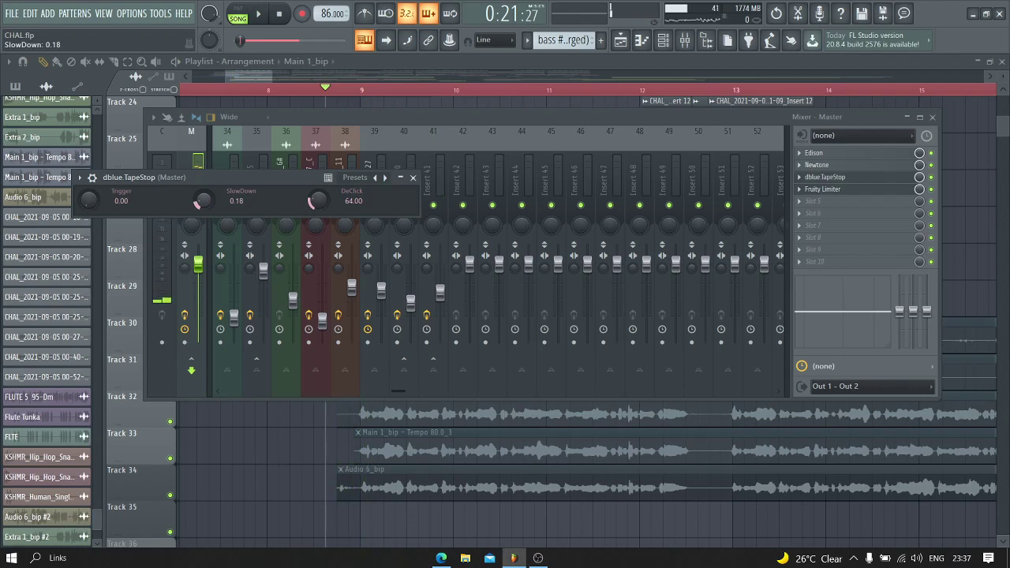
{"action": "key", "text": "space"}
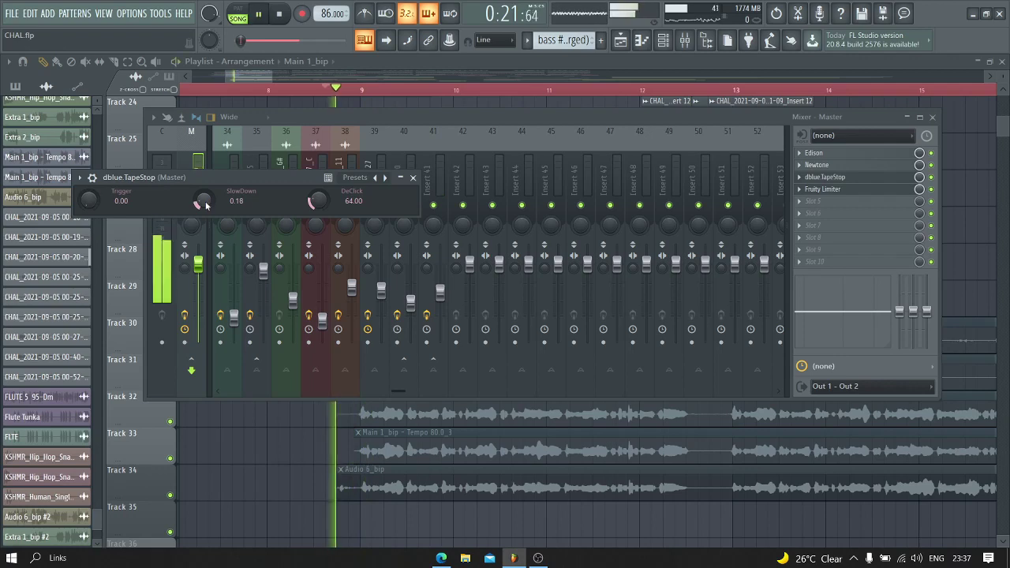
{"action": "left_click", "coordinate": [413, 178]}
{"action": "left_click", "coordinate": [350, 300]}
Step: Solo the piano on Track 6 and play it from just before bar 9
{"action": "scroll", "coordinate": [263, 333], "scroll_direction": "up", "scroll_amount": 4}
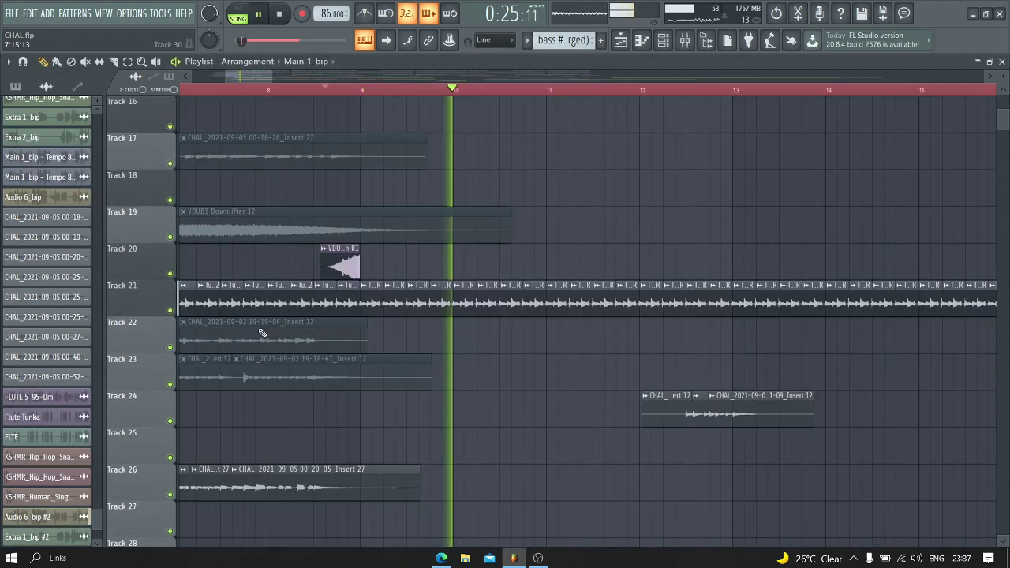
{"action": "scroll", "coordinate": [263, 333], "scroll_direction": "up", "scroll_amount": 8}
{"action": "key", "text": "space"}
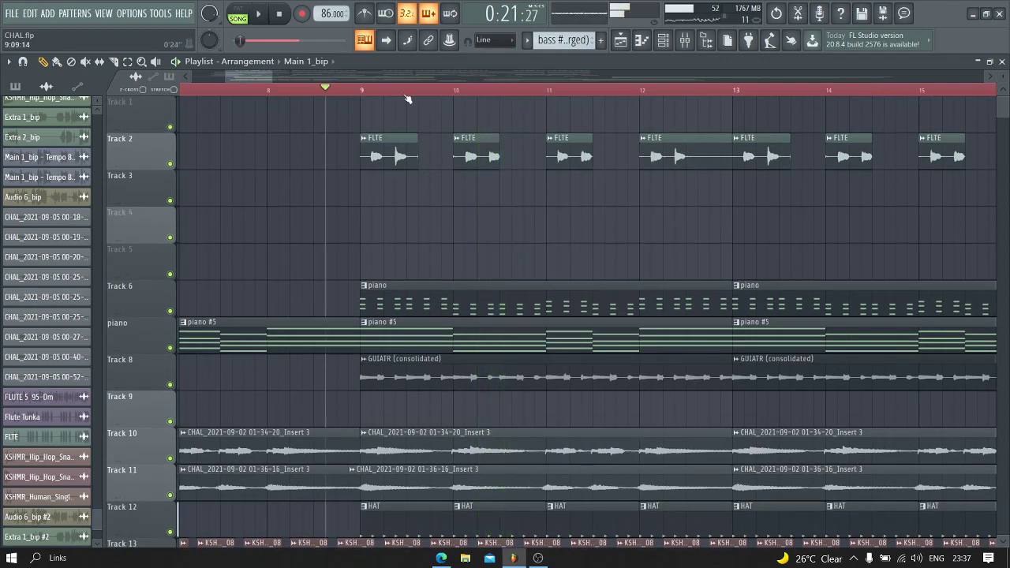
{"action": "left_click", "coordinate": [169, 311], "text": "ctrl"}
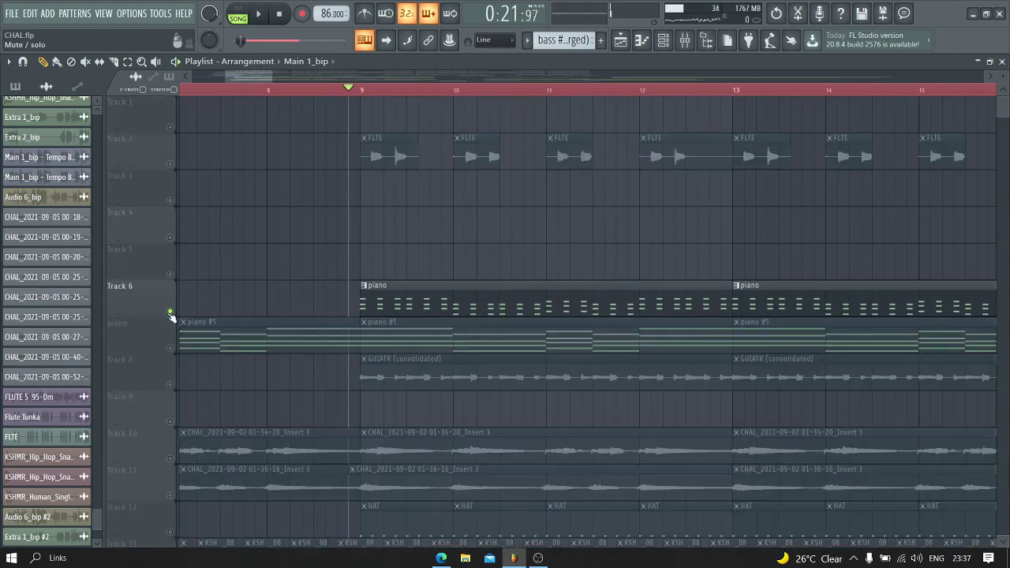
{"action": "key", "text": "space"}
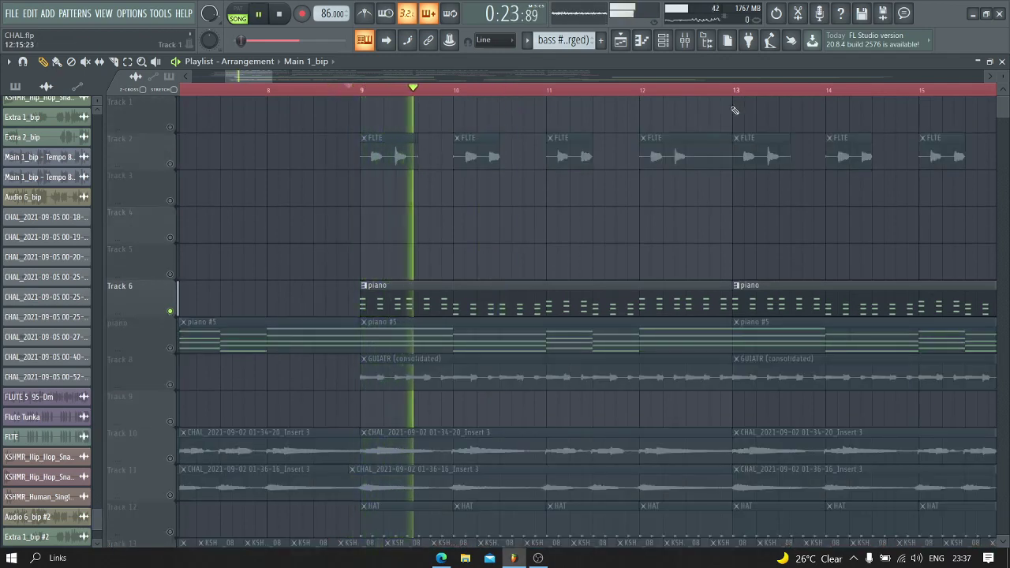
Step: Inspect the Fruity parametric EQ 2 curve on mixer insert 6, and return to the playlist
{"action": "key", "text": "F9"}
{"action": "scroll", "coordinate": [316, 142], "scroll_direction": "up", "scroll_amount": 10}
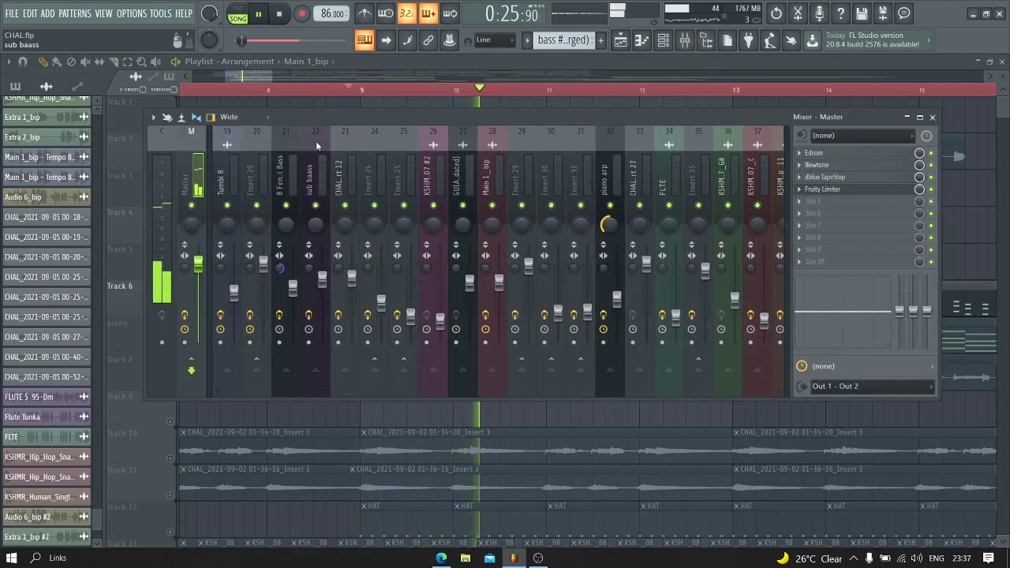
{"action": "left_click", "coordinate": [276, 151]}
{"action": "key", "text": "space"}
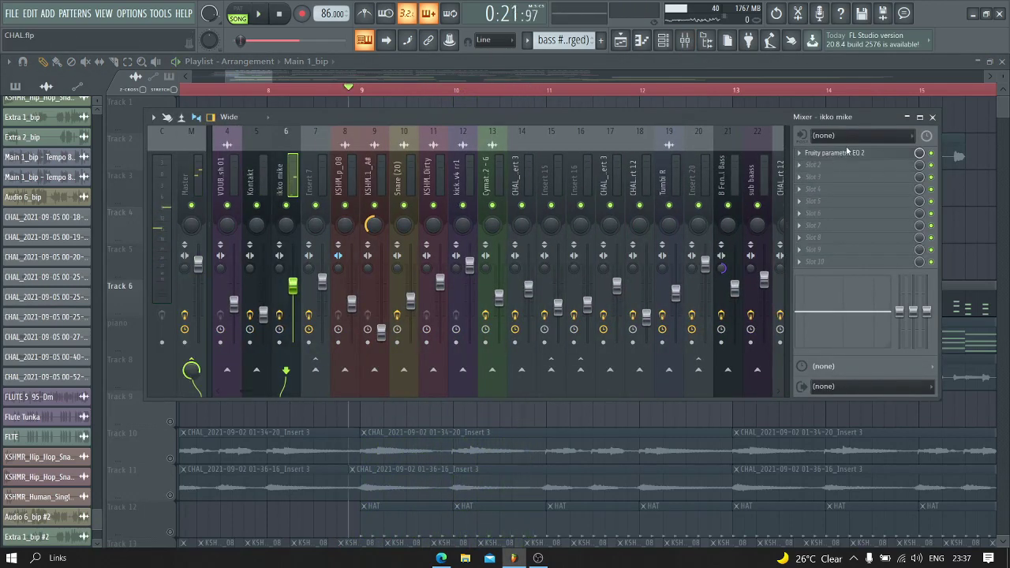
{"action": "left_click", "coordinate": [843, 154]}
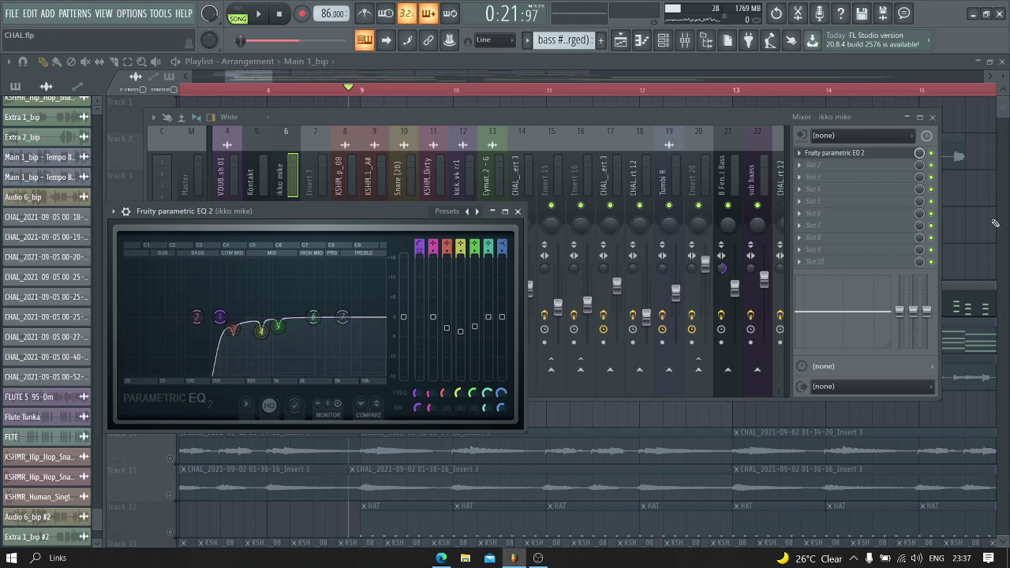
{"action": "left_click", "coordinate": [995, 223]}
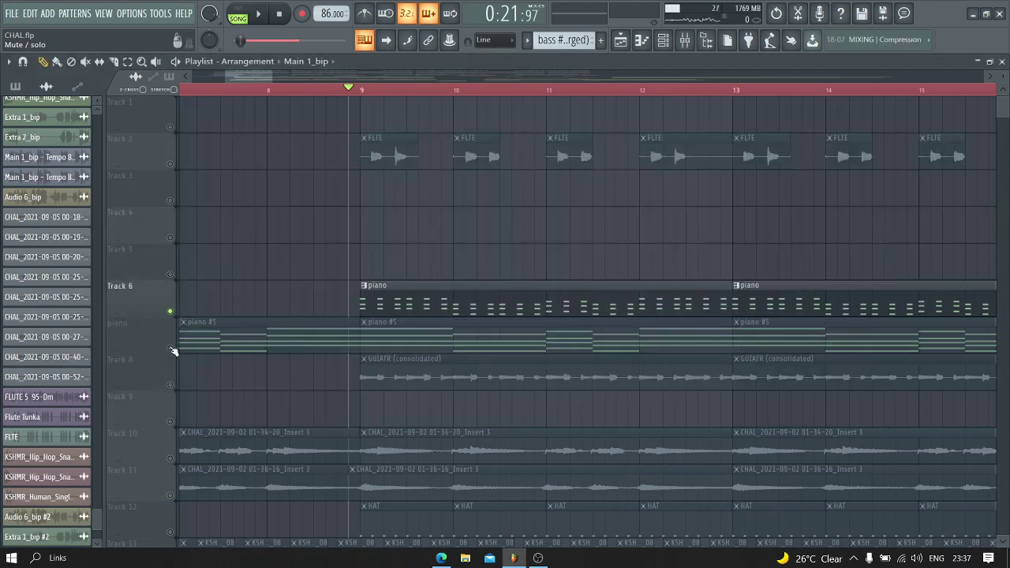
Step: Restore all playlist tracks and play from just before bar 9 while reviewing the tracks down to Track 45
{"action": "scroll", "coordinate": [174, 351], "scroll_direction": "down", "scroll_amount": 12}
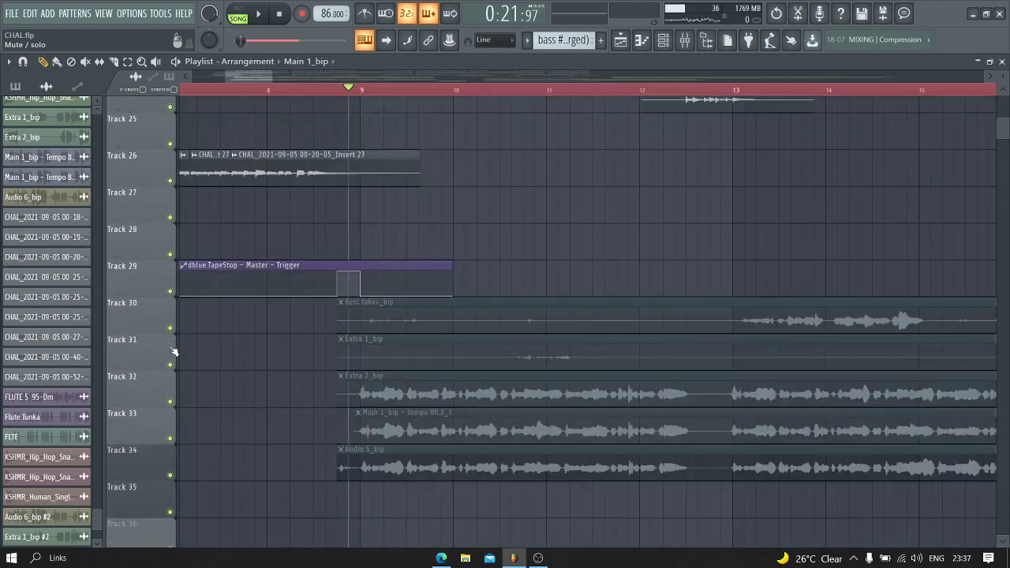
{"action": "scroll", "coordinate": [174, 351], "scroll_direction": "down", "scroll_amount": 13}
{"action": "key", "text": "space"}
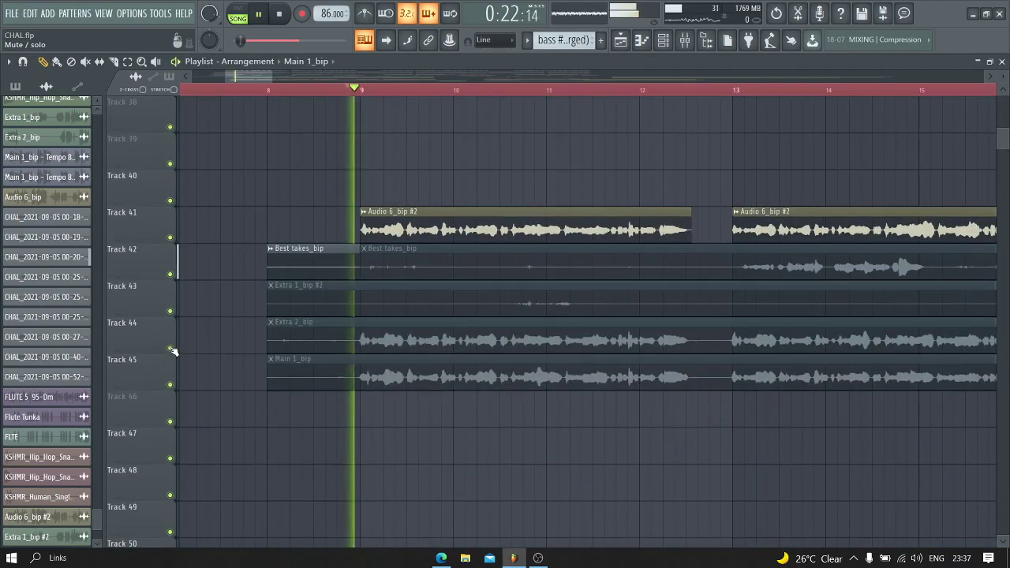
{"action": "scroll", "coordinate": [173, 351], "scroll_direction": "up", "scroll_amount": 10}
{"action": "scroll", "coordinate": [174, 350], "scroll_direction": "up", "scroll_amount": 8}
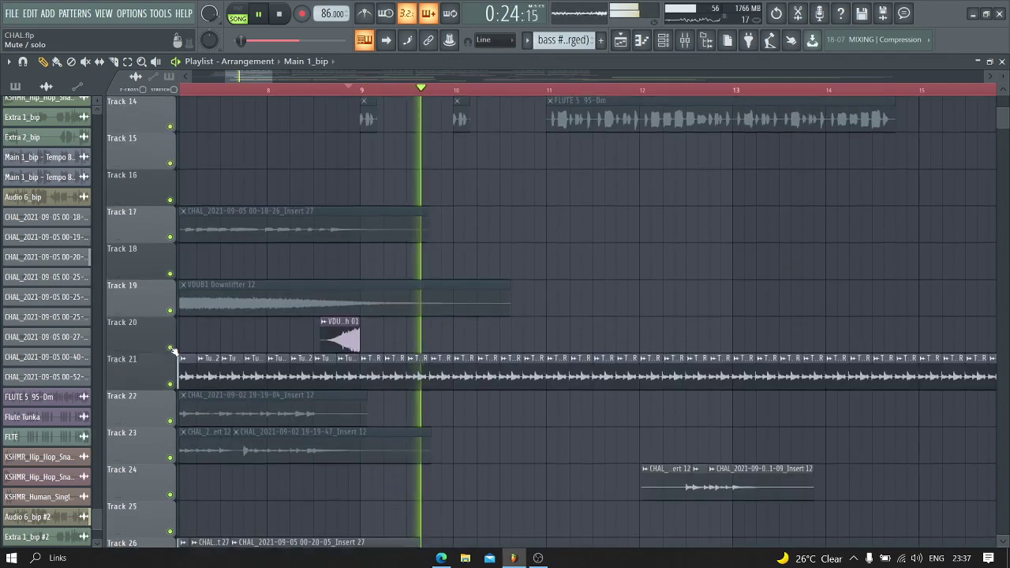
{"action": "scroll", "coordinate": [292, 227], "scroll_direction": "up", "scroll_amount": 1}
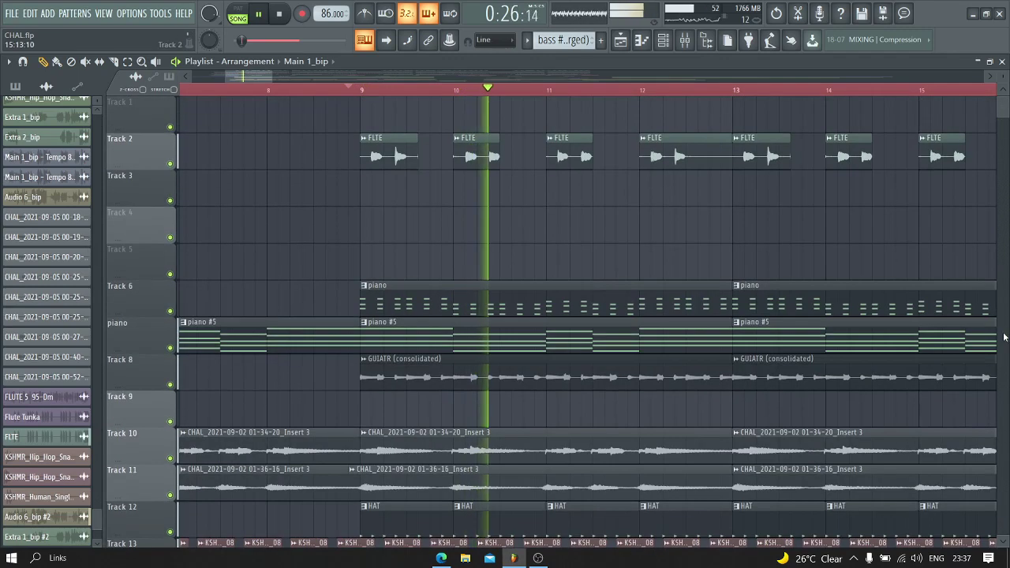
Step: Solo the FLTE flute clips on Track 2 from just before bar 9, and restore all tracks after listening
{"action": "key", "text": "space"}
{"action": "right_click", "coordinate": [170, 164]}
{"action": "key", "text": "space"}
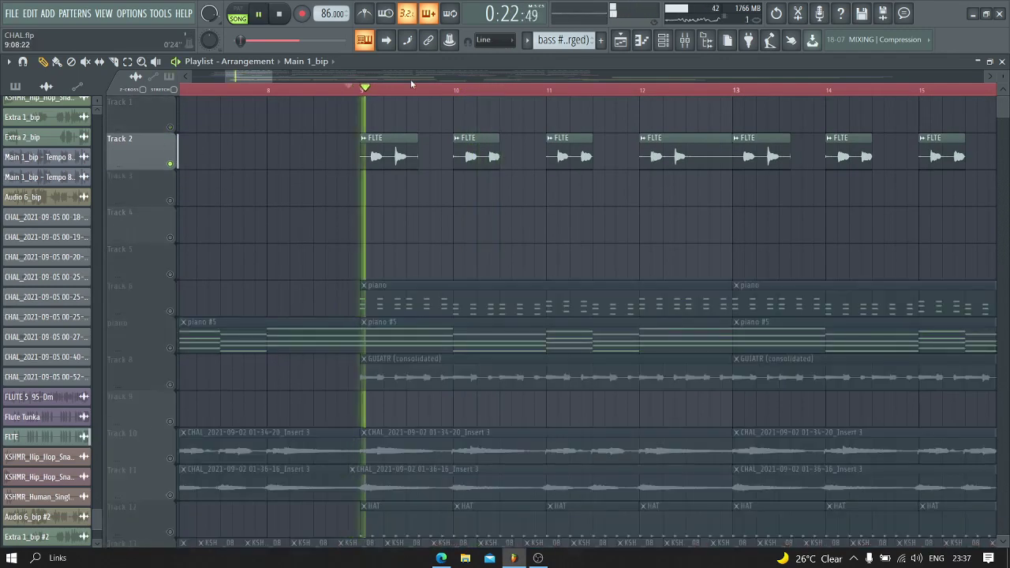
{"action": "scroll", "coordinate": [427, 98], "scroll_direction": "down", "scroll_amount": 6}
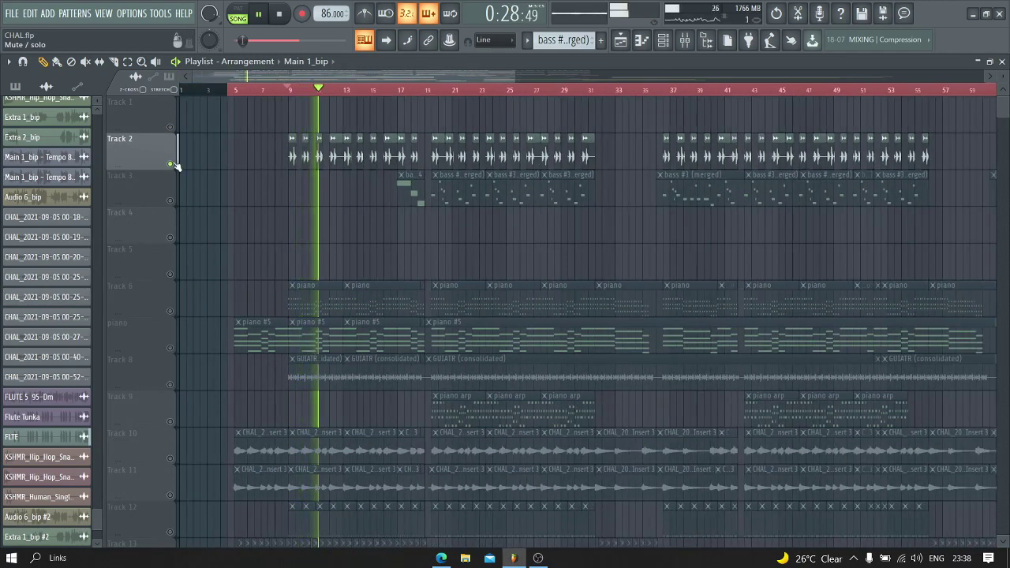
{"action": "right_click", "coordinate": [175, 164]}
Step: Play the full arrangement from bar 17, where the bass #4 clip begins on Track 3
{"action": "key", "text": "space"}
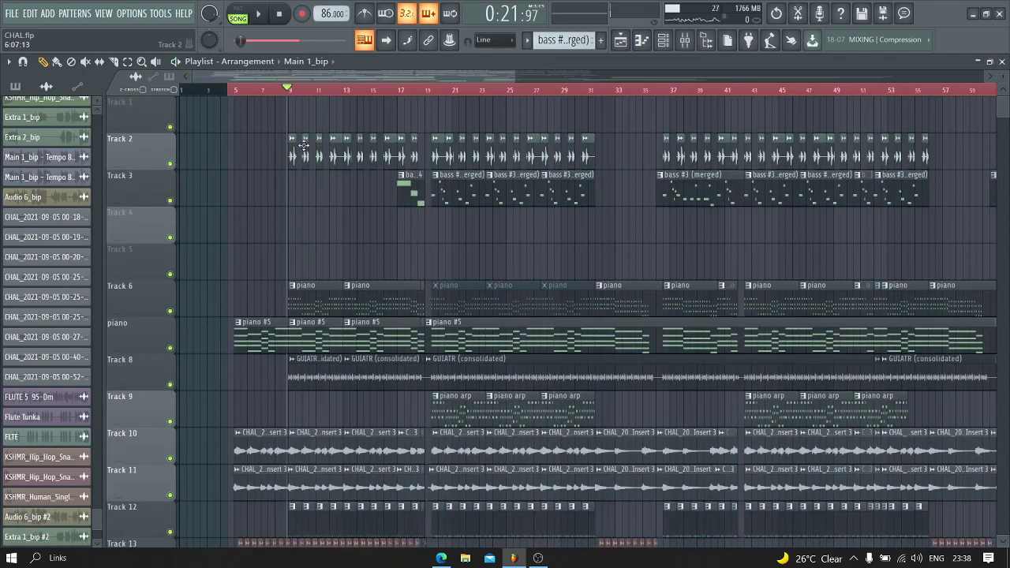
{"action": "left_click", "coordinate": [403, 89]}
{"action": "scroll", "coordinate": [403, 90], "scroll_direction": "up", "scroll_amount": 3}
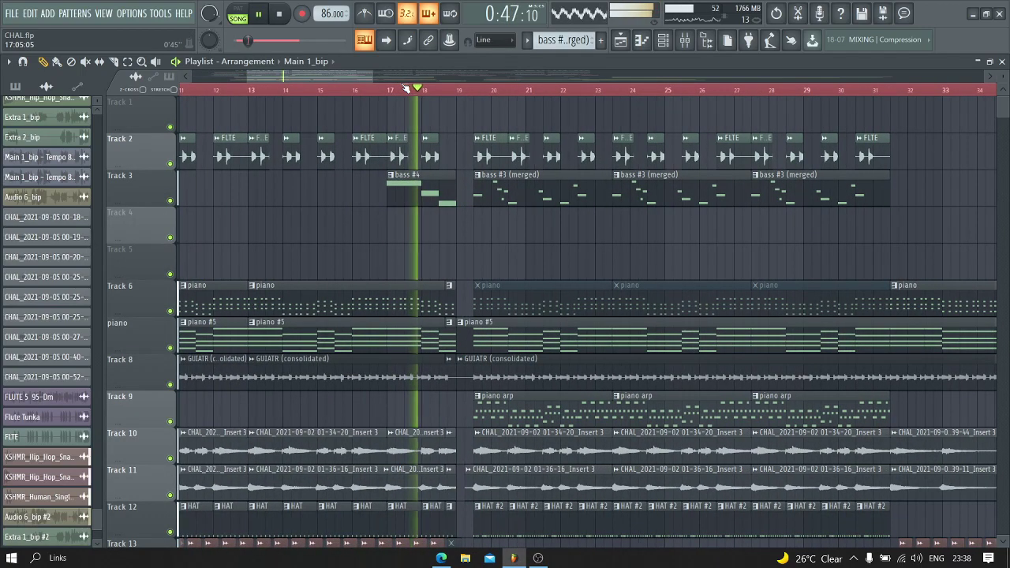
Step: Solo the percussion clips on Tracks 26, 27 and 28 and play them from just before bar 17
{"action": "scroll", "coordinate": [379, 481], "scroll_direction": "down", "scroll_amount": 8}
{"action": "key", "text": "space"}
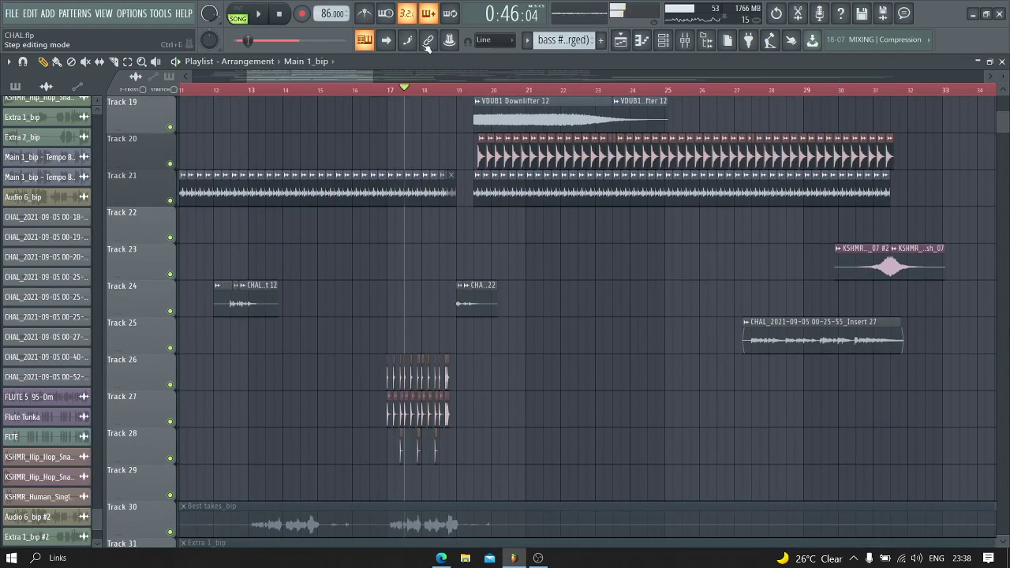
{"action": "scroll", "coordinate": [402, 97], "scroll_direction": "up", "scroll_amount": 4}
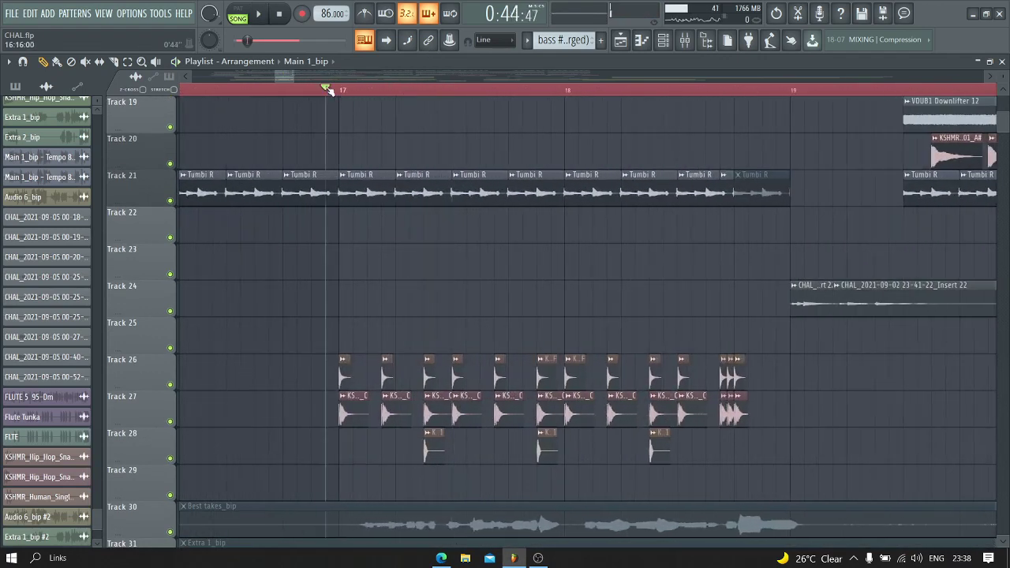
{"action": "right_click", "coordinate": [170, 386]}
{"action": "left_click", "coordinate": [170, 424]}
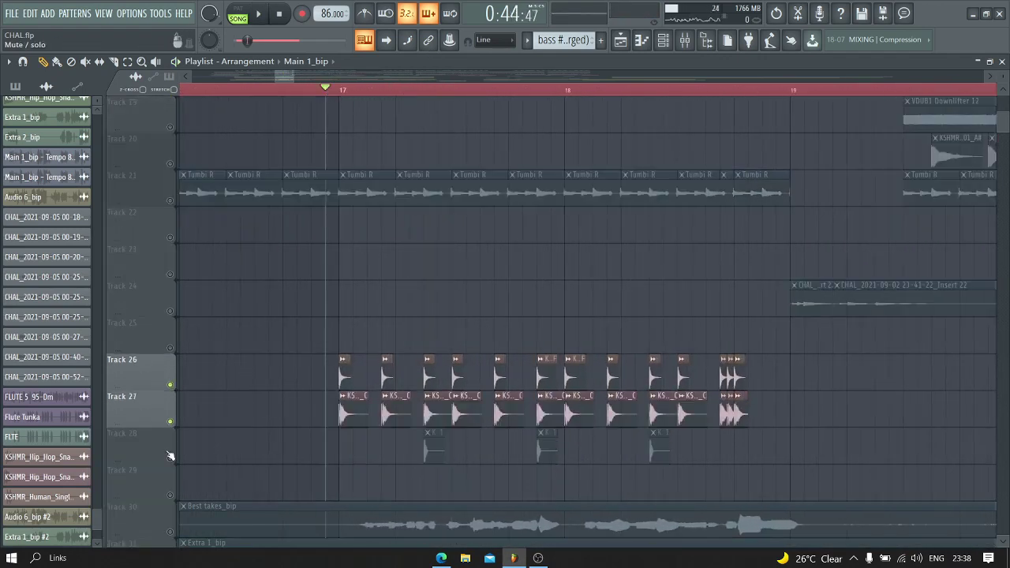
{"action": "key", "text": "space"}
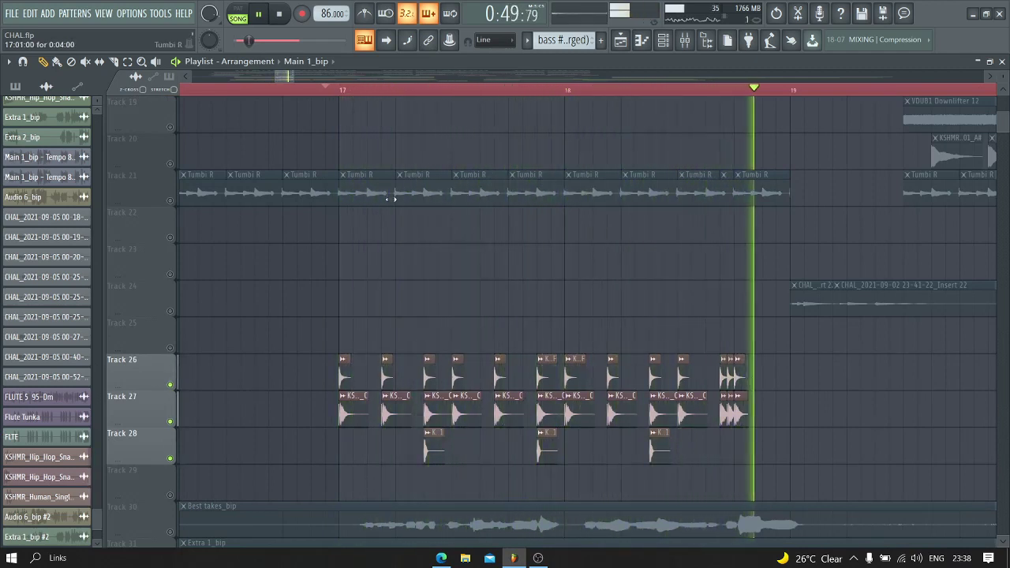
{"action": "key", "text": "space"}
Step: Solo the KSHMR_Snap_08 clips on Track 13 and play them from just before bar 17
{"action": "key", "text": "space"}
{"action": "scroll", "coordinate": [248, 276], "scroll_direction": "up", "scroll_amount": 10}
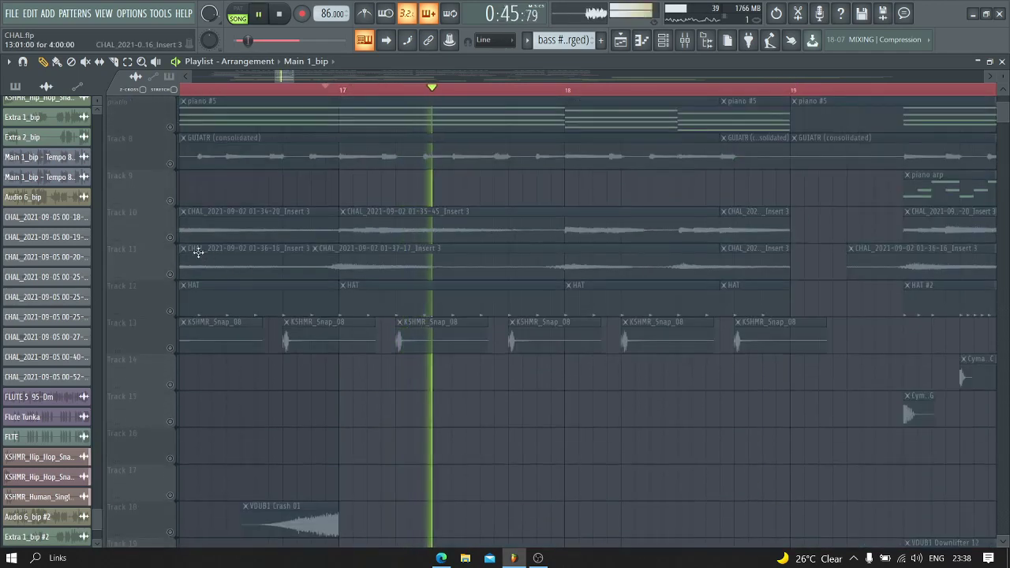
{"action": "left_click", "coordinate": [170, 347]}
{"action": "key", "text": "space"}
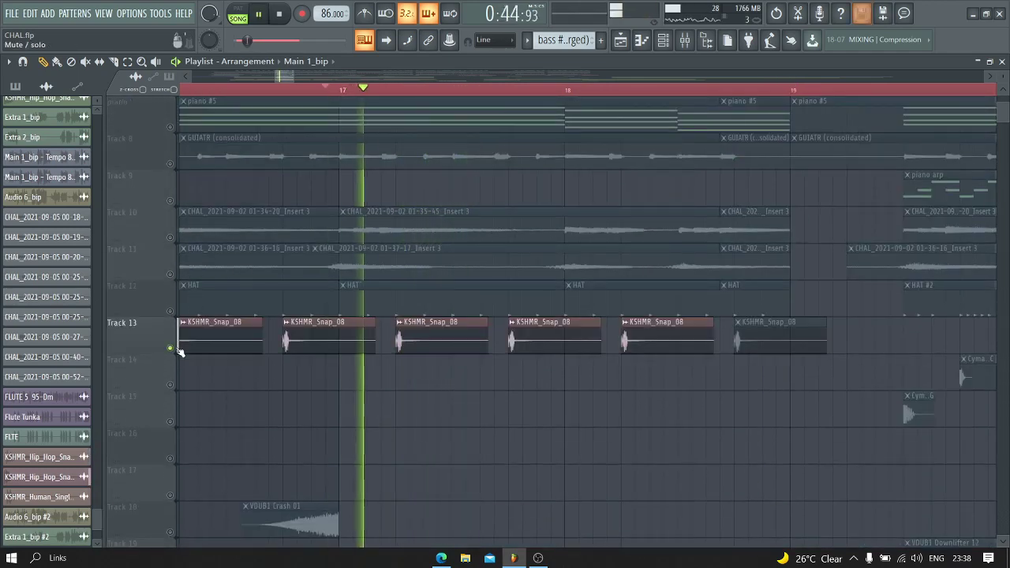
{"action": "scroll", "coordinate": [176, 233], "scroll_direction": "up", "scroll_amount": 4}
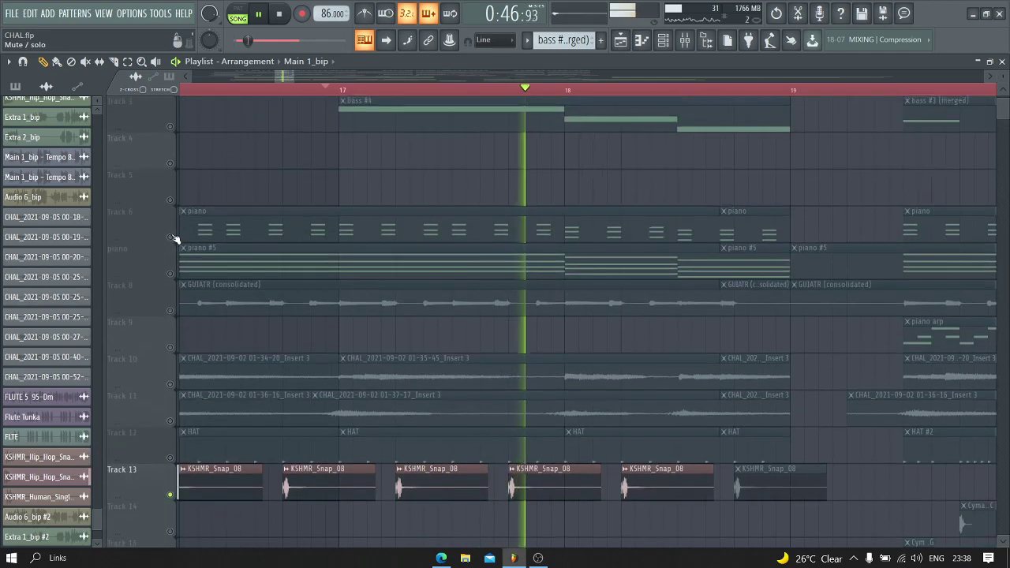
Step: Solo the piano pattern on Track 6 and play it from just before bar 17
{"action": "key", "text": "space"}
{"action": "key", "text": "ctrl+s"}
{"action": "key", "text": "space"}
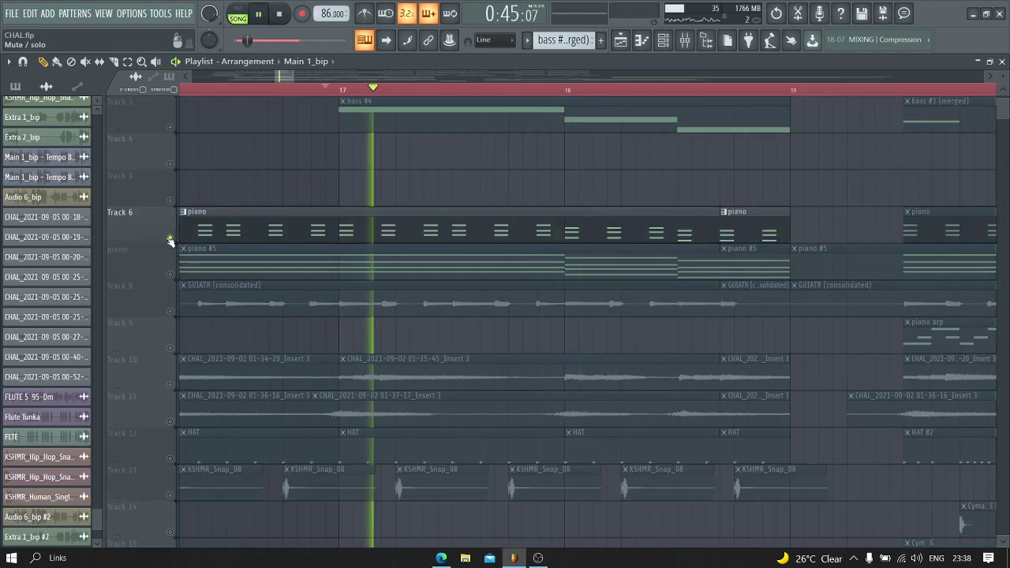
Step: Restore all playlist tracks and play the full arrangement past bar 19 while reviewing the tracks down to Track 30
{"action": "scroll", "coordinate": [170, 247], "scroll_direction": "down", "scroll_amount": 7}
{"action": "scroll", "coordinate": [170, 244], "scroll_direction": "down", "scroll_amount": 8}
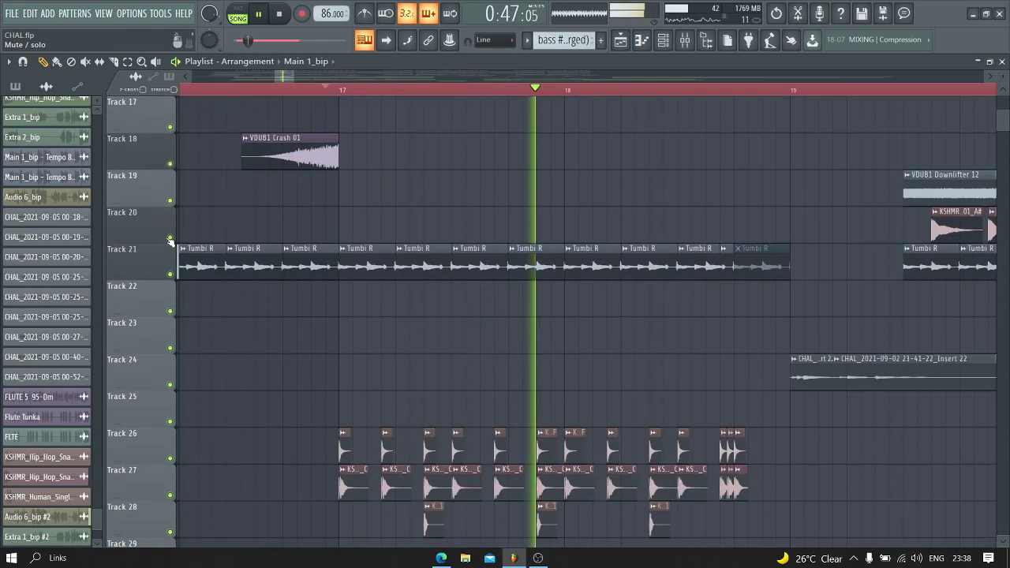
{"action": "scroll", "coordinate": [590, 97], "scroll_direction": "down", "scroll_amount": 6}
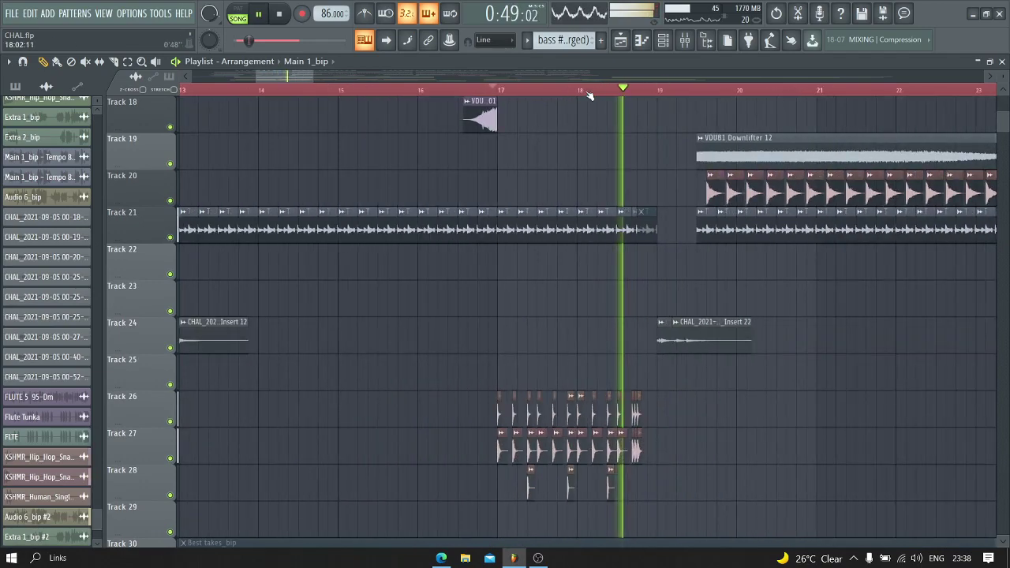
{"action": "scroll", "coordinate": [570, 134], "scroll_direction": "up", "scroll_amount": 14}
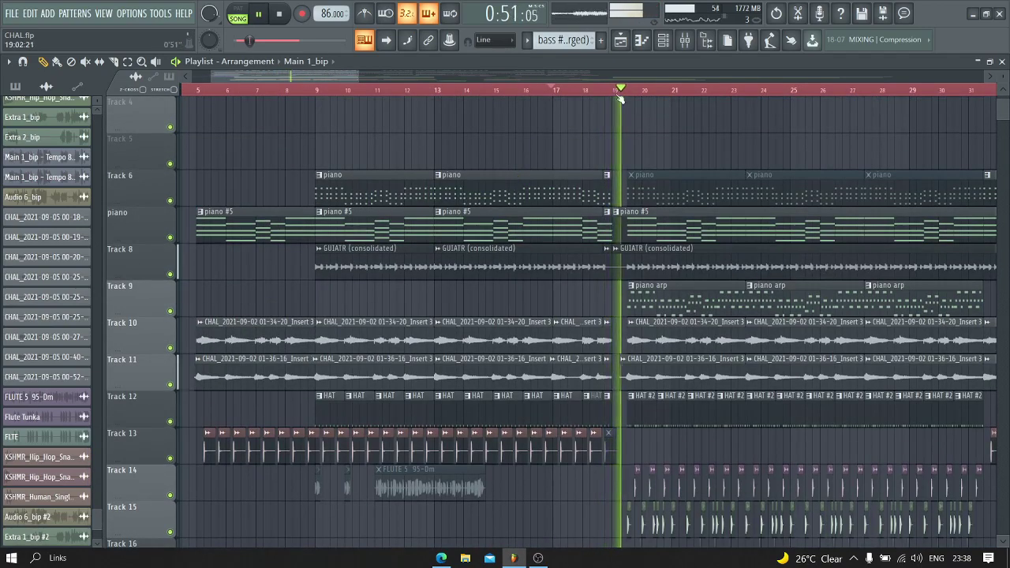
{"action": "scroll", "coordinate": [623, 89], "scroll_direction": "down", "scroll_amount": 2}
Step: Solo the piano arp pattern on Track 9 and play it from its first clip in bar 19
{"action": "left_click", "coordinate": [442, 89]}
{"action": "right_click", "coordinate": [170, 311]}
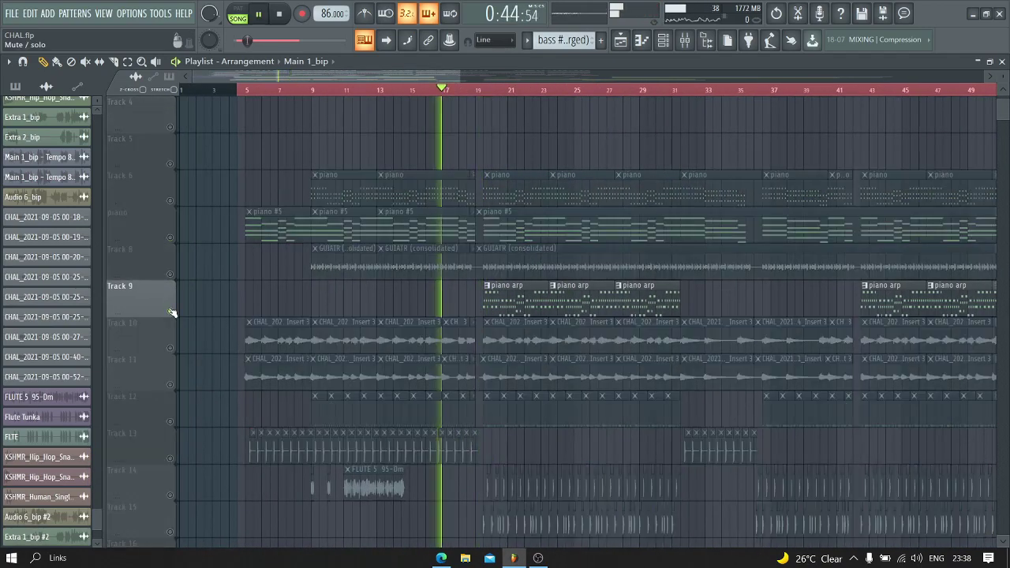
{"action": "left_click", "coordinate": [483, 90]}
{"action": "scroll", "coordinate": [483, 89], "scroll_direction": "up", "scroll_amount": 2}
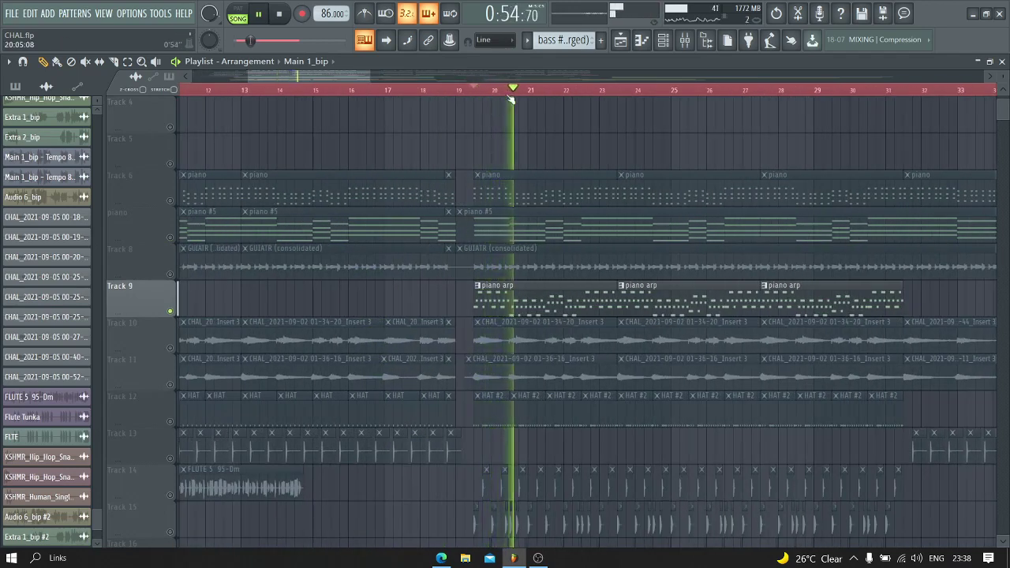
{"action": "scroll", "coordinate": [528, 90], "scroll_direction": "down", "scroll_amount": 2}
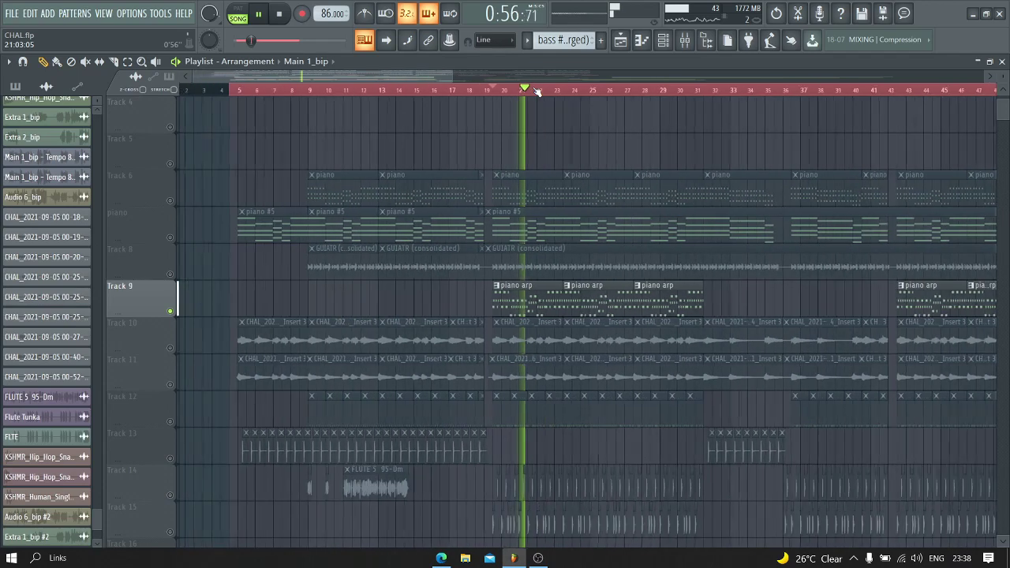
Step: Restore all tracks and play from the first piano arp clip in bar 19 while reviewing the tracks down to Track 28
{"action": "left_click", "coordinate": [169, 237]}
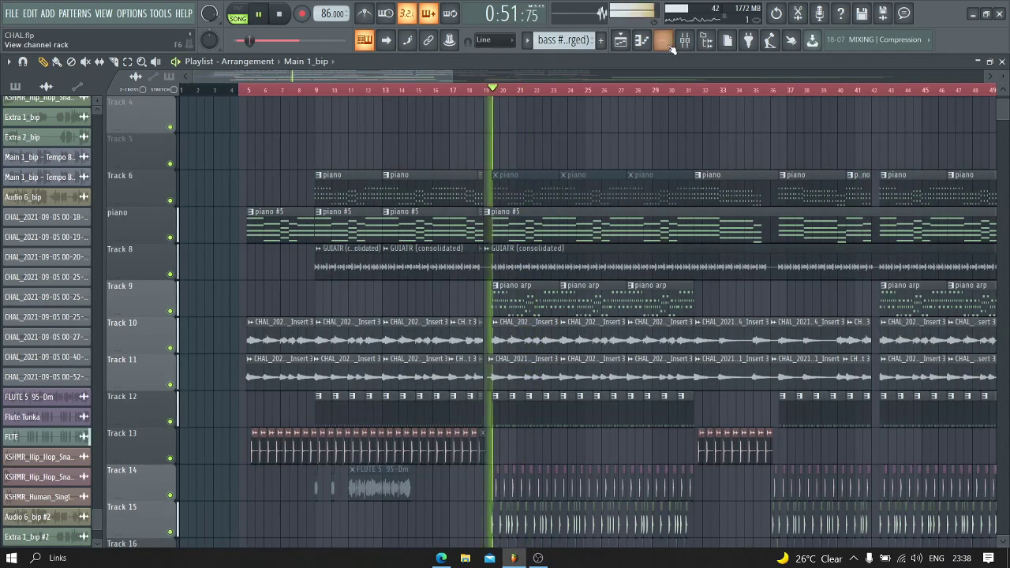
{"action": "scroll", "coordinate": [573, 92], "scroll_direction": "up", "scroll_amount": 2}
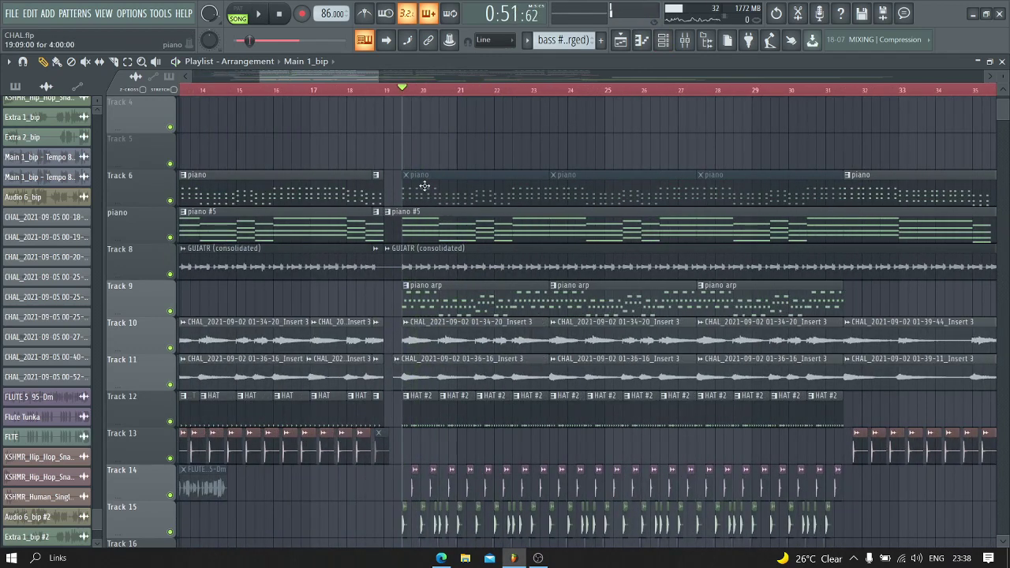
{"action": "key", "text": "space"}
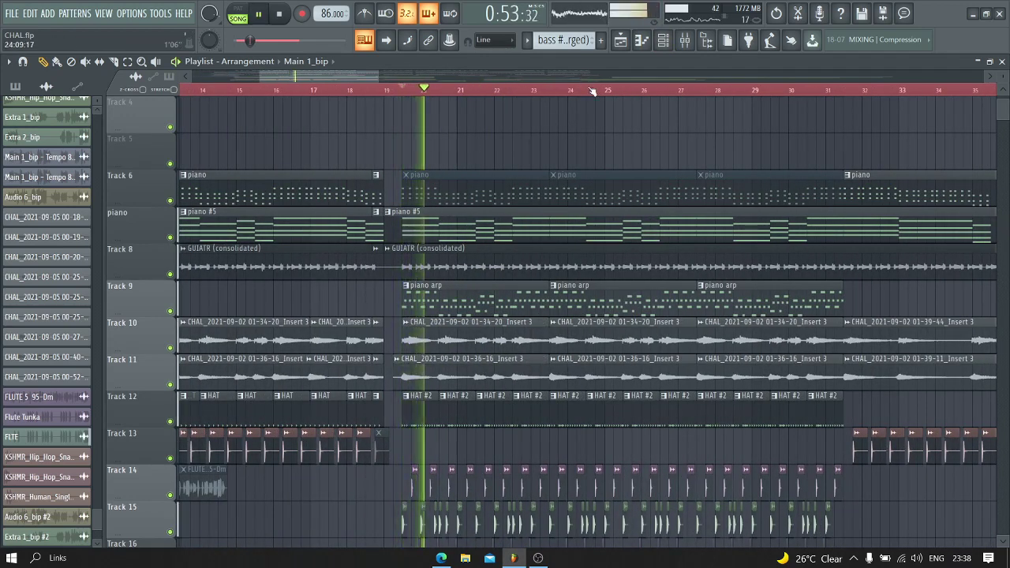
{"action": "scroll", "coordinate": [629, 94], "scroll_direction": "left", "scroll_amount": 2}
{"action": "scroll", "coordinate": [630, 94], "scroll_direction": "right", "scroll_amount": 3}
{"action": "scroll", "coordinate": [307, 156], "scroll_direction": "down", "scroll_amount": 3}
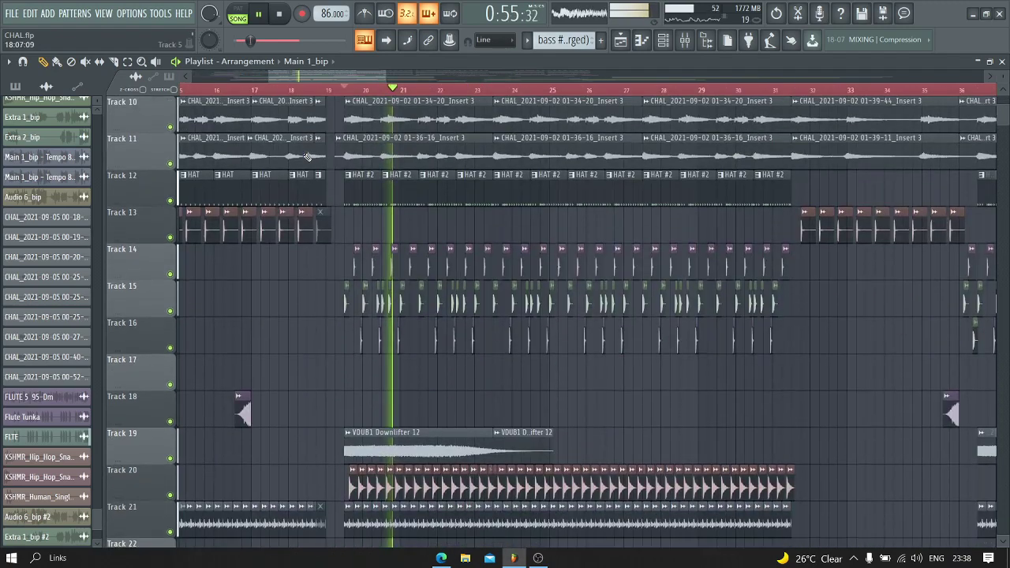
{"action": "scroll", "coordinate": [308, 155], "scroll_direction": "down", "scroll_amount": 3}
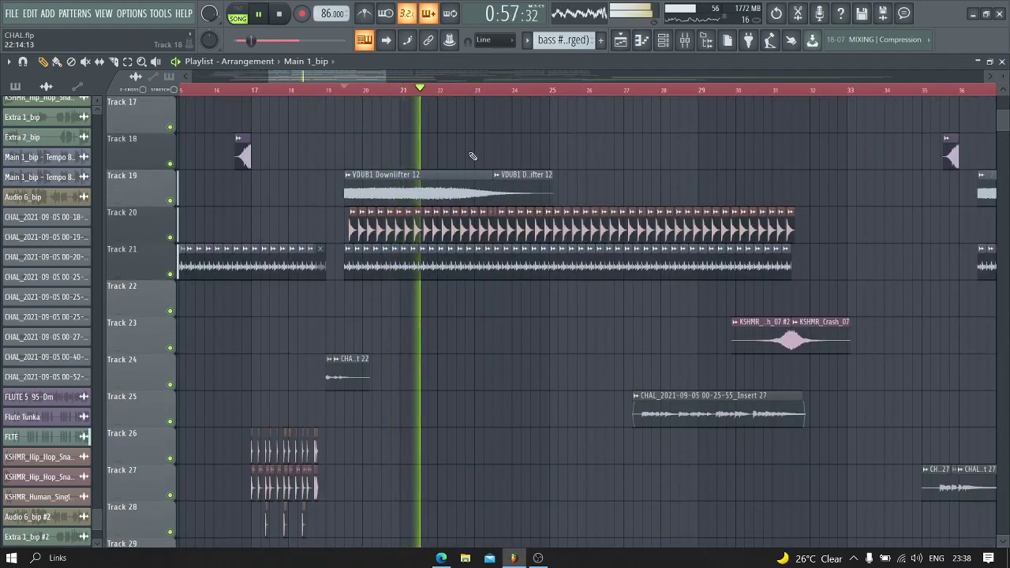
Step: Solo Track 20, add the Tumbi loop on Track 21, and listen to Track 21 alone from bar 19
{"action": "right_click", "coordinate": [169, 238]}
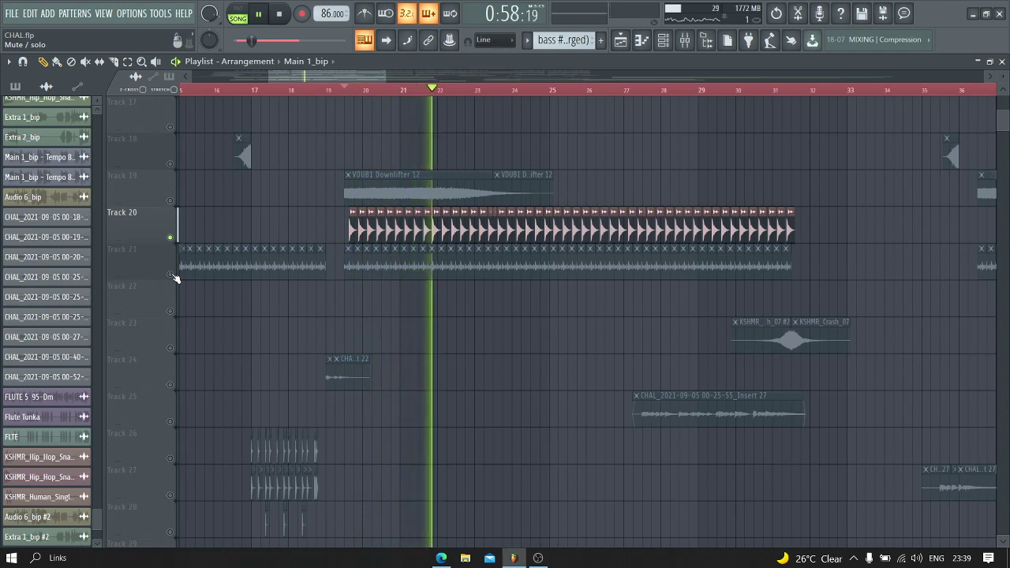
{"action": "left_click", "coordinate": [174, 274]}
{"action": "key", "text": "space"}
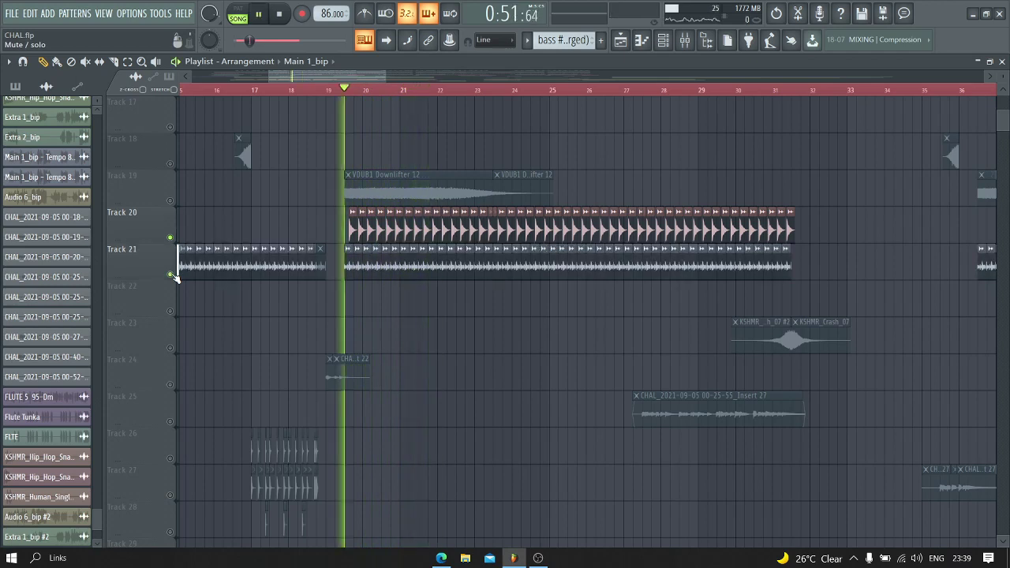
{"action": "key", "text": "space"}
{"action": "right_click", "coordinate": [174, 274]}
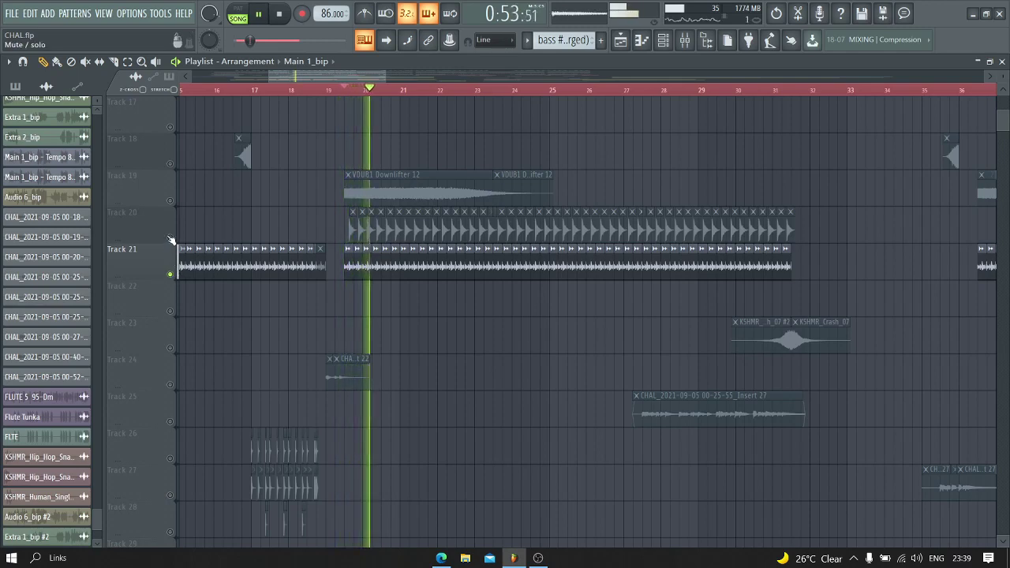
Step: Restore all playlist tracks and play the full arrangement from 19:05 while reviewing Tracks 11 to 23
{"action": "right_click", "coordinate": [171, 237]}
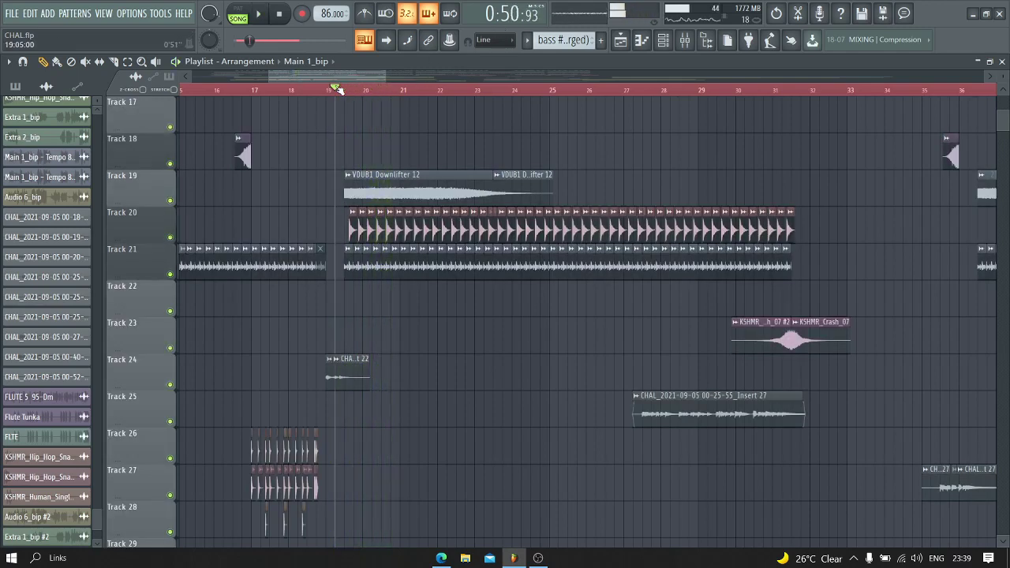
{"action": "scroll", "coordinate": [340, 91], "scroll_direction": "up", "scroll_amount": 2}
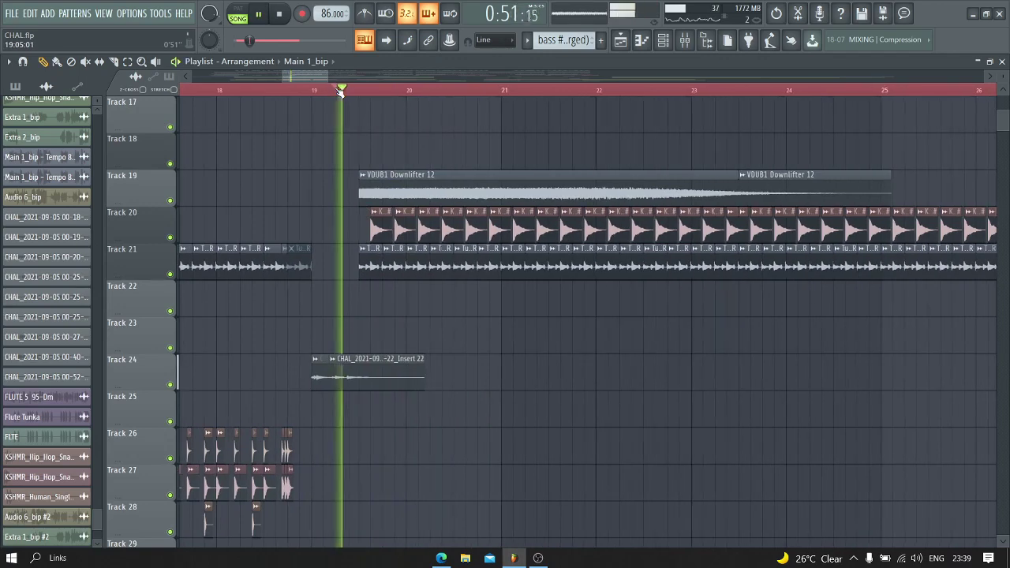
{"action": "scroll", "coordinate": [340, 90], "scroll_direction": "down", "scroll_amount": 1}
{"action": "scroll", "coordinate": [327, 197], "scroll_direction": "up", "scroll_amount": 5}
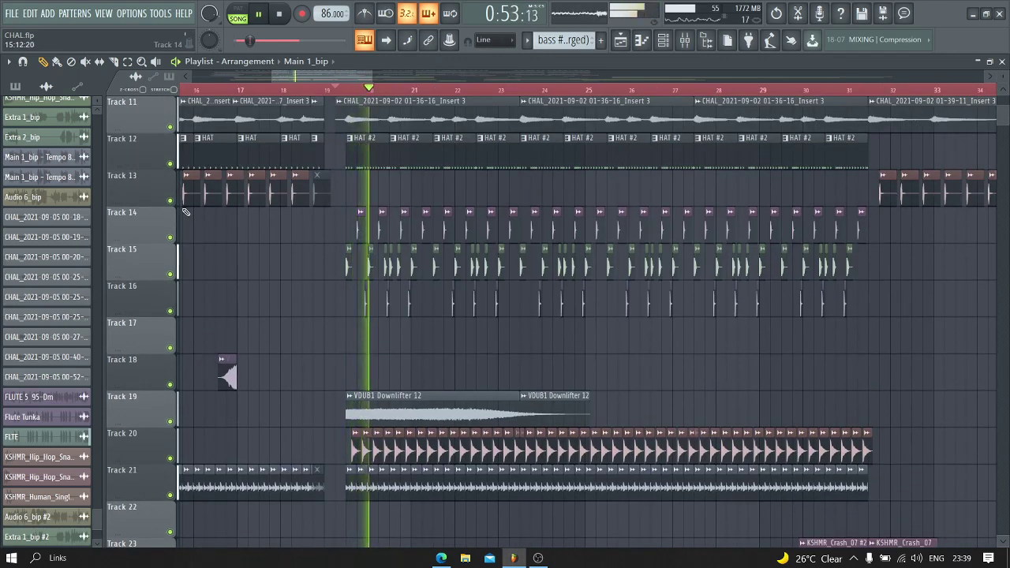
Step: Solo the drum clips on Tracks 14, 15 and 16 and audition them together from bar 19
{"action": "right_click", "coordinate": [170, 237]}
{"action": "left_click", "coordinate": [170, 273]}
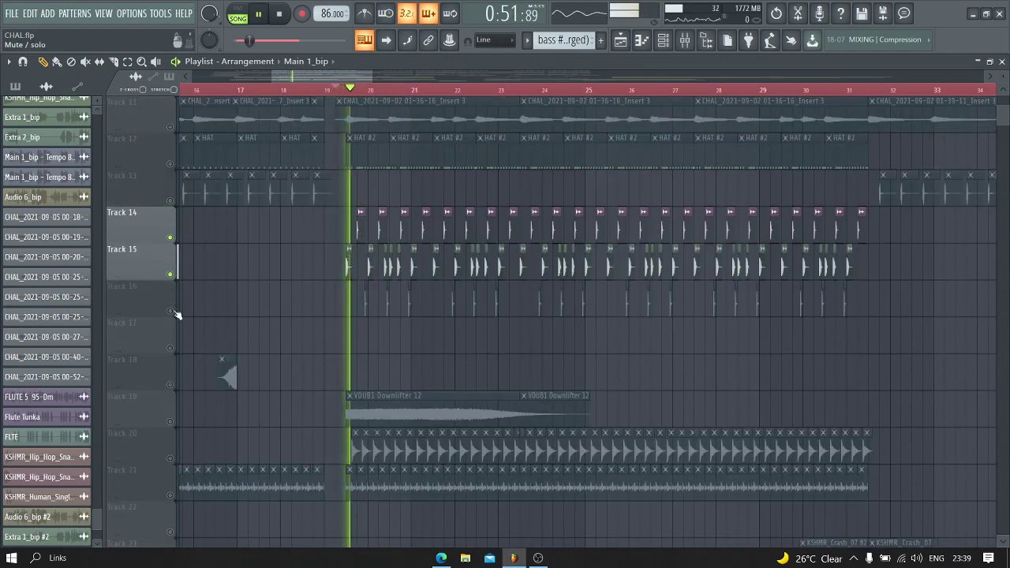
{"action": "left_click", "coordinate": [172, 312]}
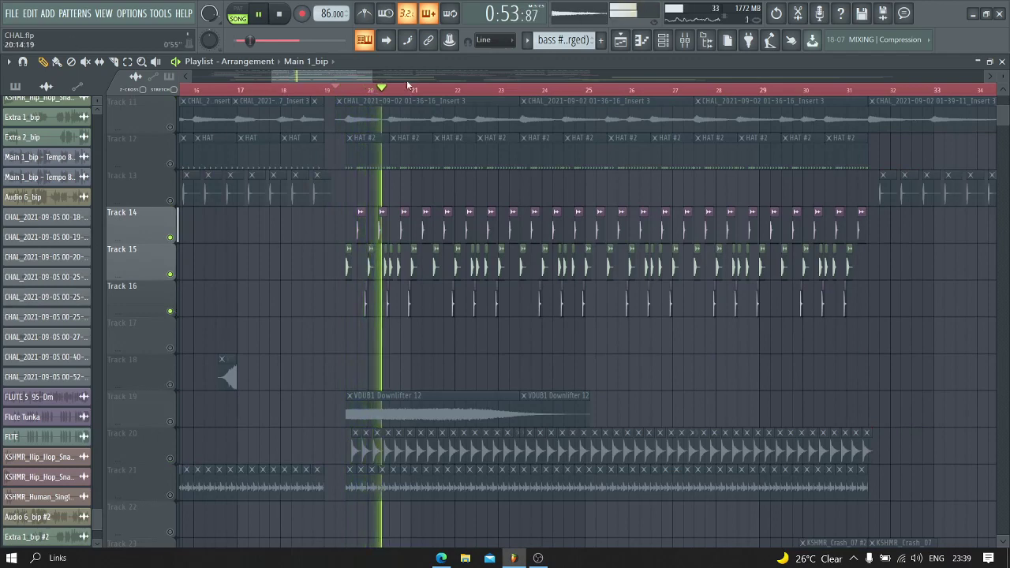
{"action": "scroll", "coordinate": [408, 89], "scroll_direction": "up", "scroll_amount": 3}
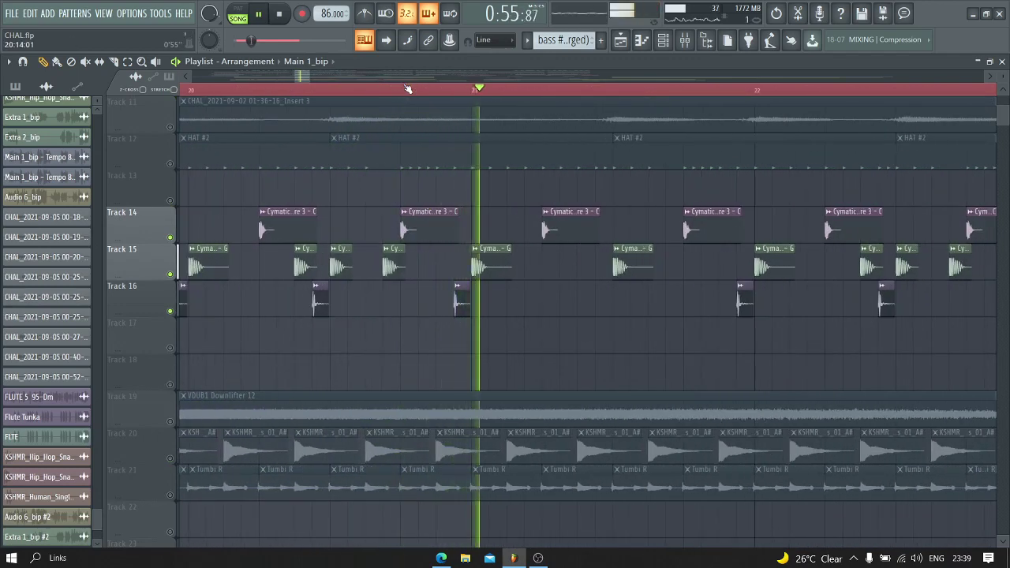
{"action": "scroll", "coordinate": [408, 88], "scroll_direction": "down", "scroll_amount": 2}
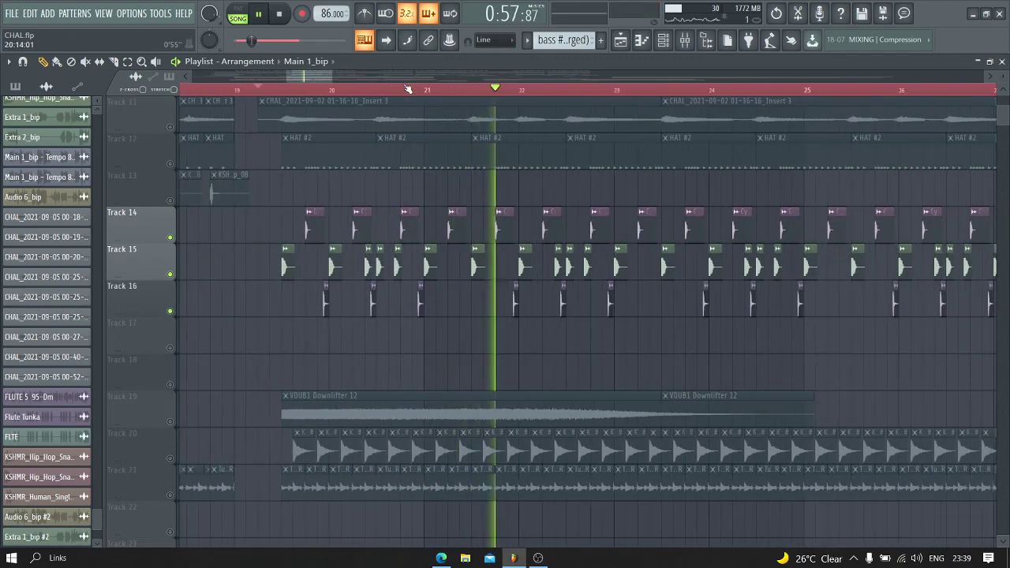
{"action": "scroll", "coordinate": [316, 89], "scroll_direction": "up", "scroll_amount": 3}
{"action": "left_click", "coordinate": [312, 89]}
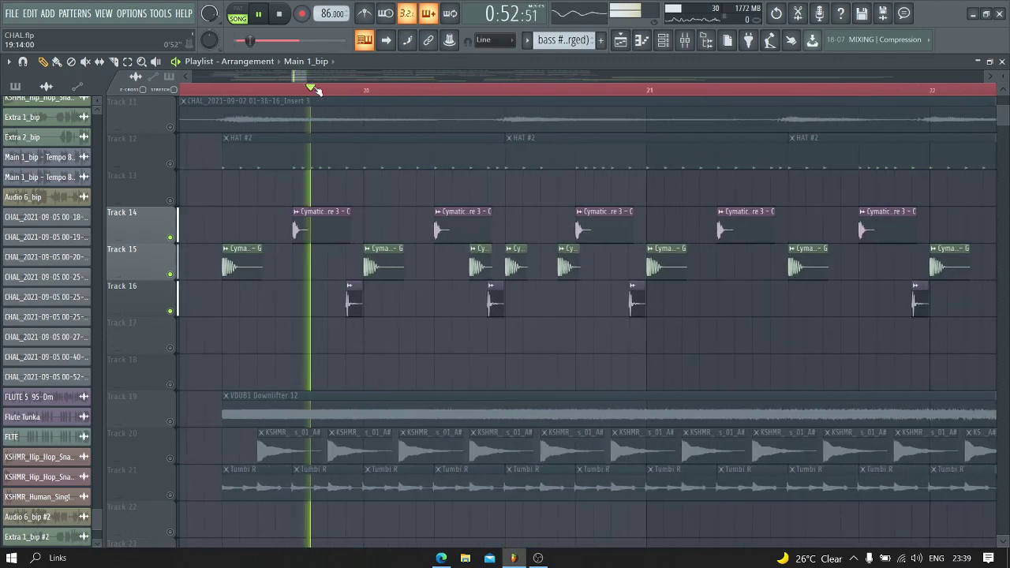
Step: Solo Track 16 and add Tracks 15 and 14 one by one, playing the drum layers from bar 19
{"action": "key", "text": "space"}
{"action": "left_click", "coordinate": [171, 310], "text": "ctrl"}
{"action": "key", "text": "space"}
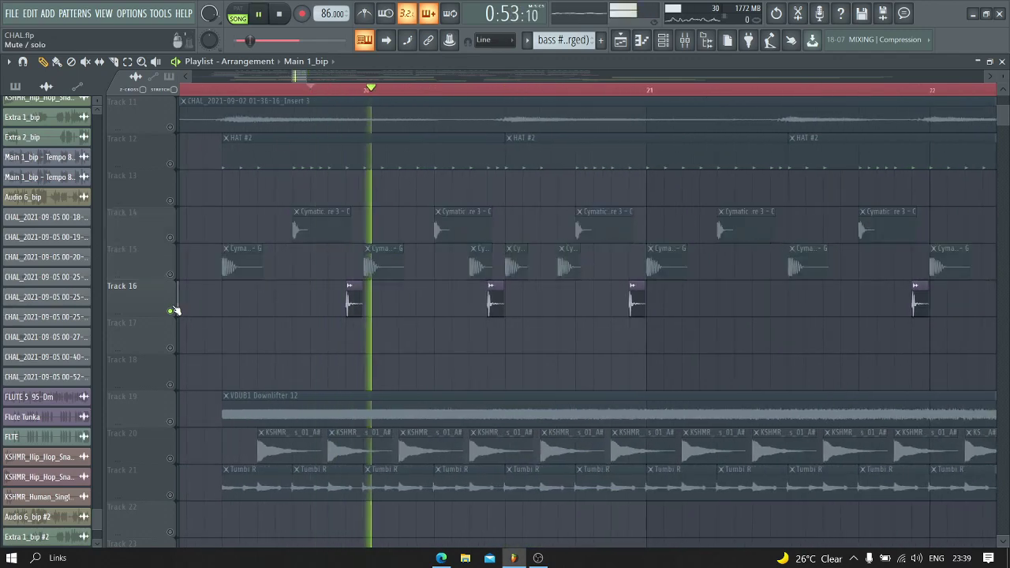
{"action": "left_click", "coordinate": [170, 274]}
{"action": "key", "text": "space"}
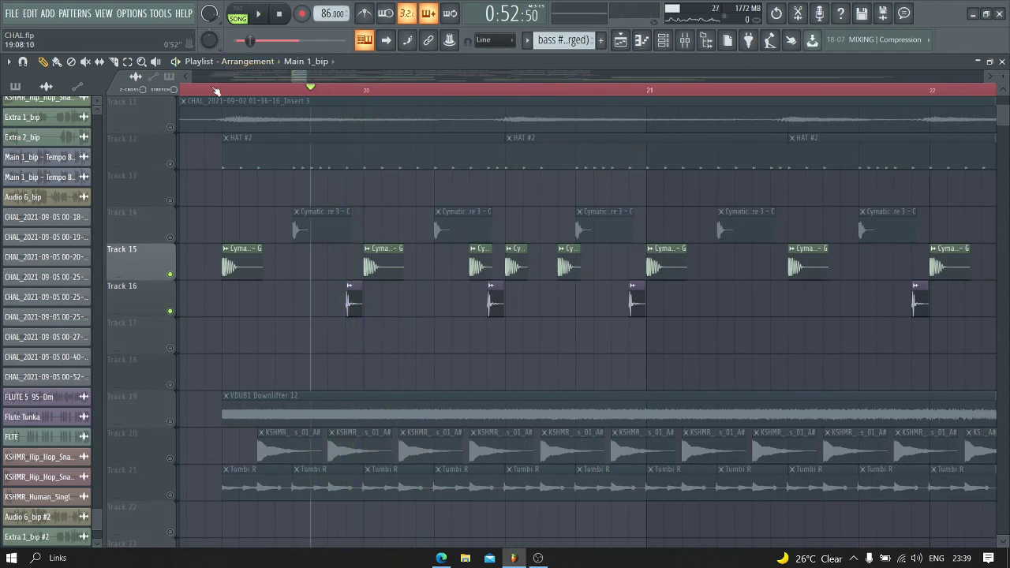
{"action": "left_click", "coordinate": [172, 239]}
{"action": "key", "text": "space"}
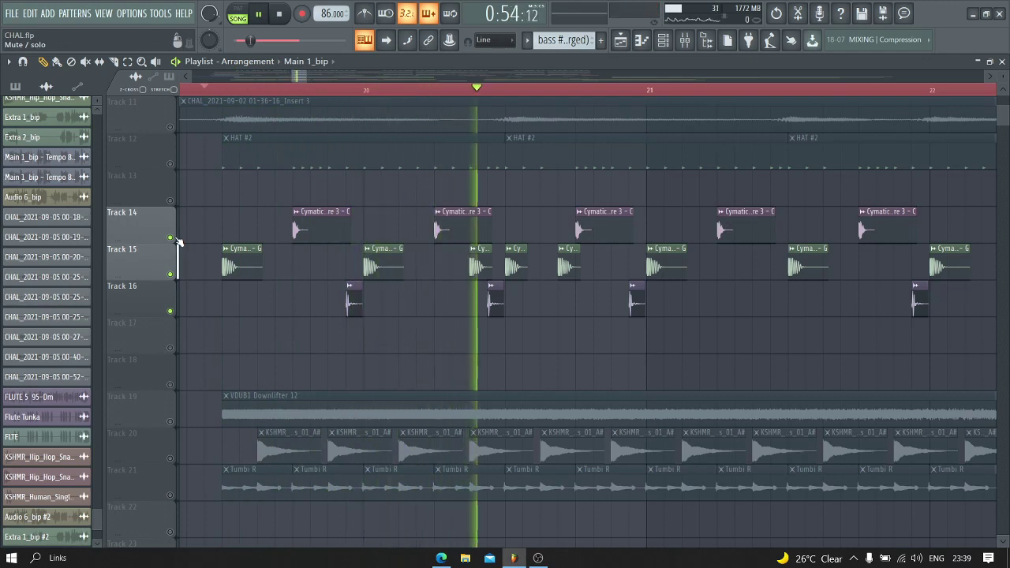
Step: Restore all playlist tracks and listen to the full arrangement through bar 23 while reviewing the surrounding tracks
{"action": "right_click", "coordinate": [171, 201]}
{"action": "right_click", "coordinate": [171, 201]}
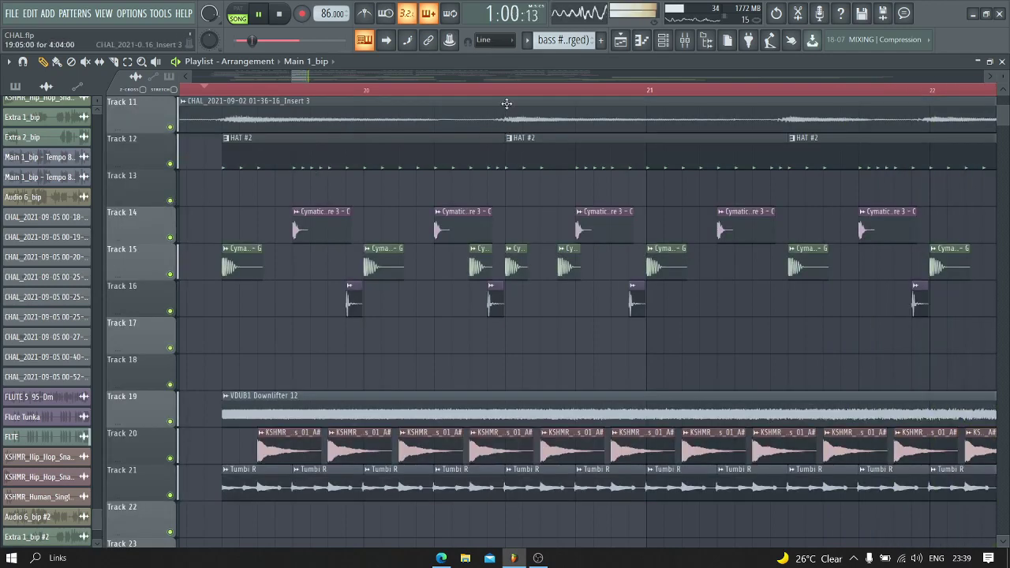
{"action": "scroll", "coordinate": [507, 103], "scroll_direction": "down", "scroll_amount": 5}
{"action": "scroll", "coordinate": [519, 94], "scroll_direction": "up", "scroll_amount": 6}
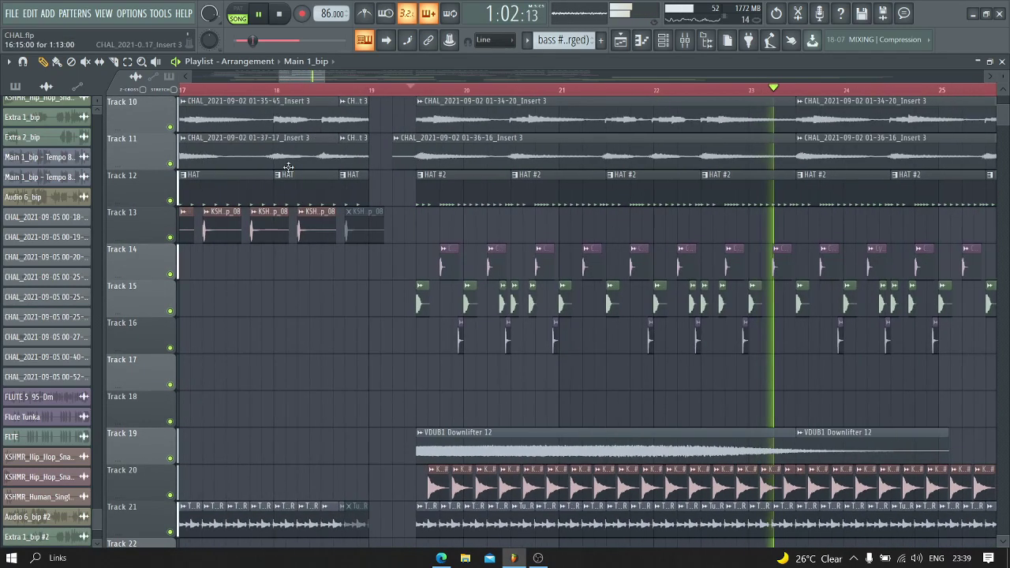
Step: Solo the hi-hat patterns on Track 12 and play them from bar 19
{"action": "key", "text": "space"}
{"action": "right_click", "coordinate": [170, 200]}
{"action": "key", "text": "space"}
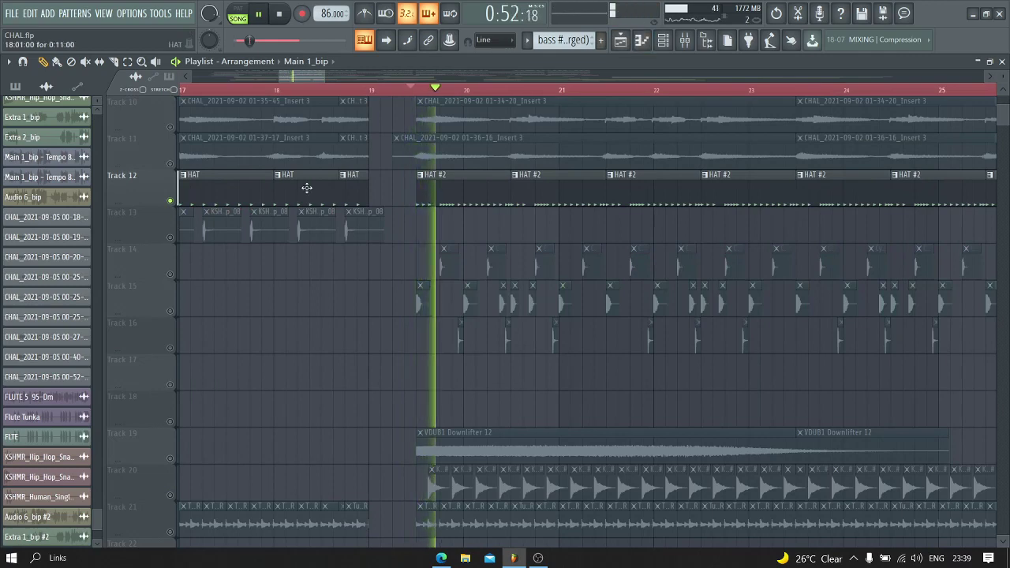
{"action": "scroll", "coordinate": [307, 189], "scroll_direction": "up", "scroll_amount": 5}
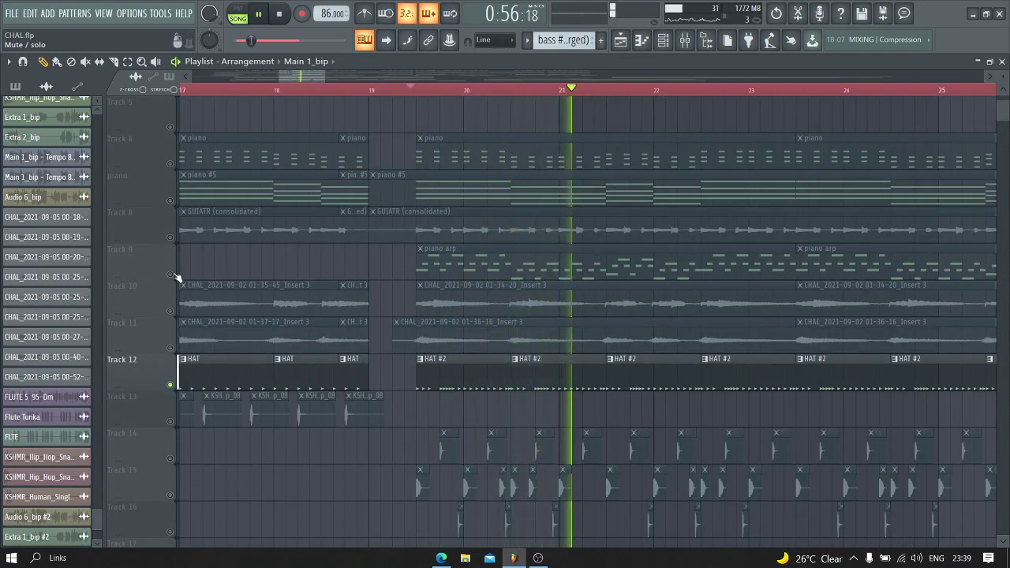
Step: Restore all playlist tracks, play the full arrangement from bar 19, and review the tracks down to Track 31
{"action": "key", "text": "space"}
{"action": "right_click", "coordinate": [173, 275]}
{"action": "key", "text": "space"}
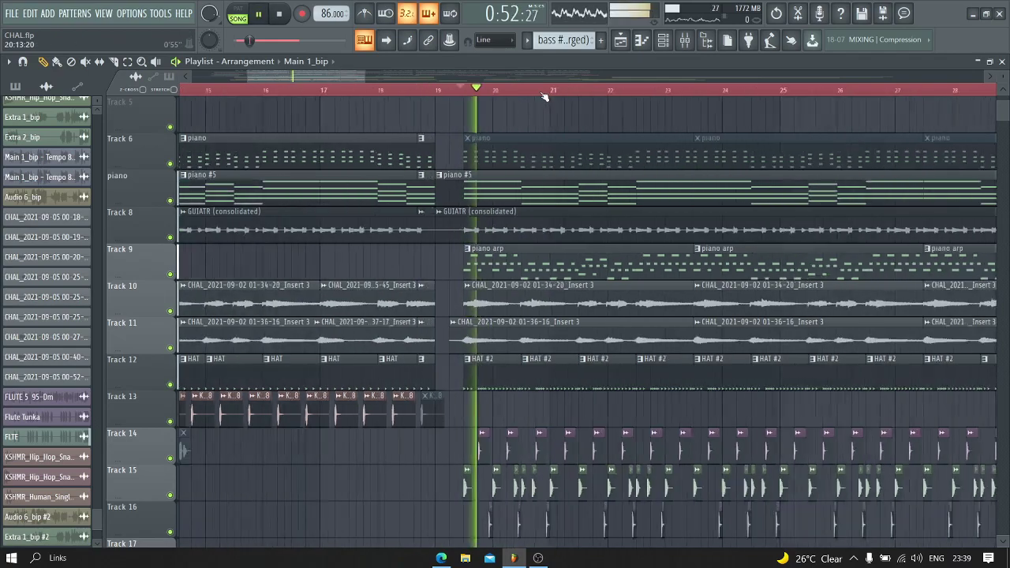
{"action": "scroll", "coordinate": [472, 158], "scroll_direction": "down", "scroll_amount": 5, "text": "ctrl"}
{"action": "scroll", "coordinate": [472, 158], "scroll_direction": "down", "scroll_amount": 4}
{"action": "key", "text": "space"}
{"action": "scroll", "coordinate": [435, 160], "scroll_direction": "down", "scroll_amount": 3}
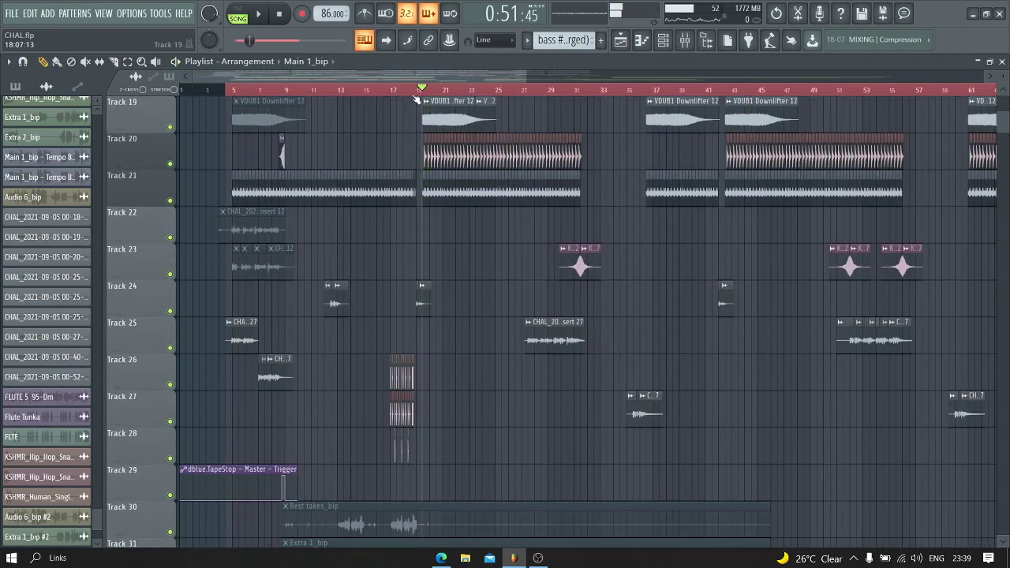
Step: Solo Track 24 and audition its clip at bar 19, starting just before the bar
{"action": "scroll", "coordinate": [418, 100], "scroll_direction": "up", "scroll_amount": 5, "text": "ctrl"}
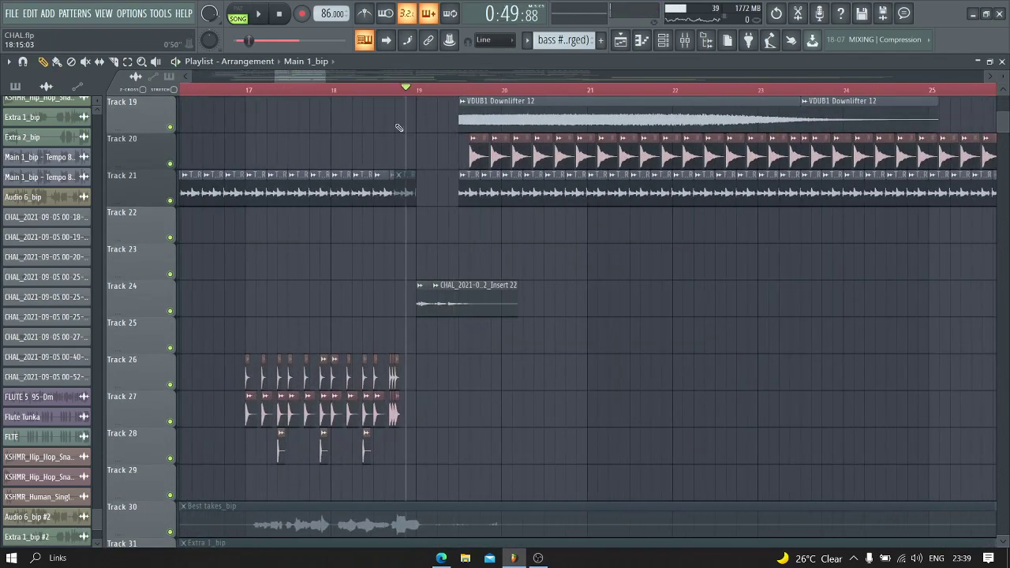
{"action": "right_click", "coordinate": [170, 311]}
{"action": "key", "text": "space"}
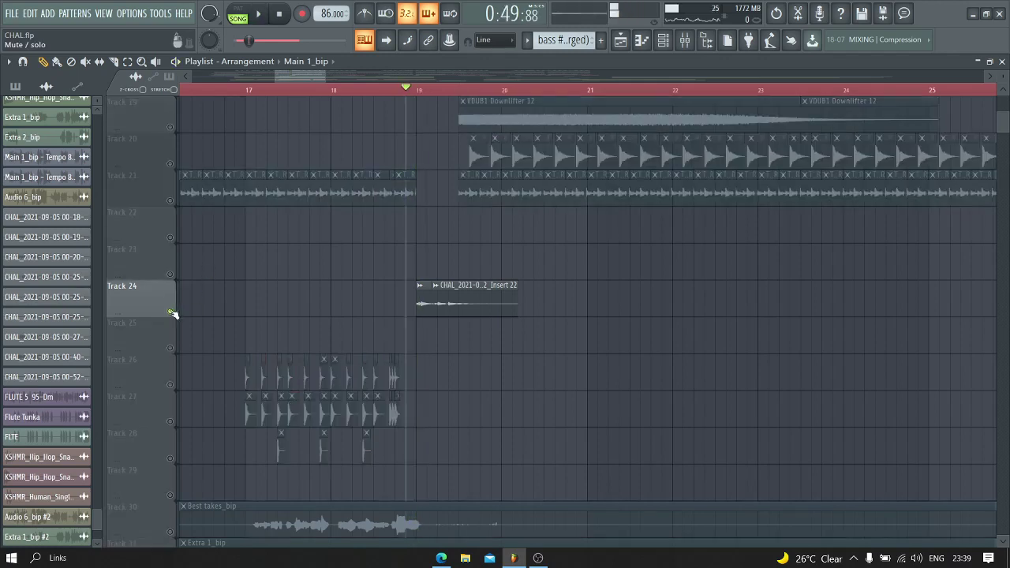
{"action": "scroll", "coordinate": [524, 99], "scroll_direction": "down", "scroll_amount": 3, "text": "ctrl"}
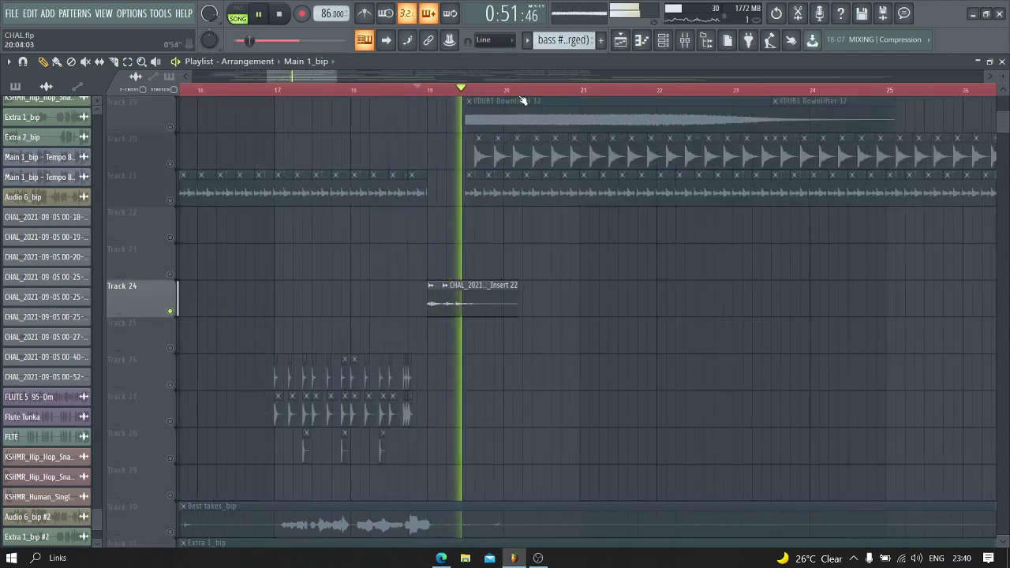
{"action": "key", "text": "space"}
Step: Audition the earlier Track 24 clips at bar 12 with the track still soloed
{"action": "scroll", "coordinate": [264, 95], "scroll_direction": "up", "scroll_amount": 4}
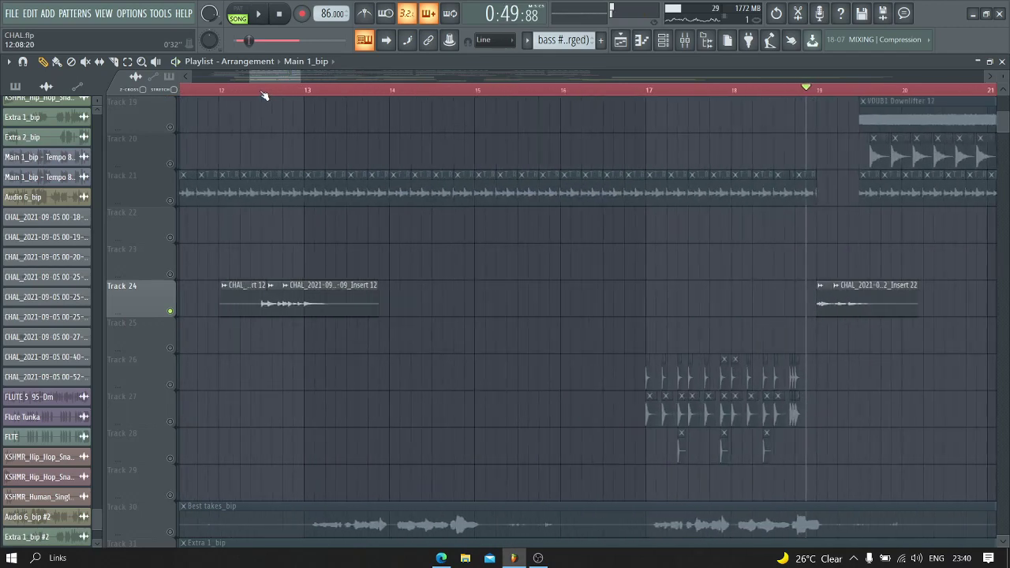
{"action": "scroll", "coordinate": [253, 91], "scroll_direction": "down", "scroll_amount": 5}
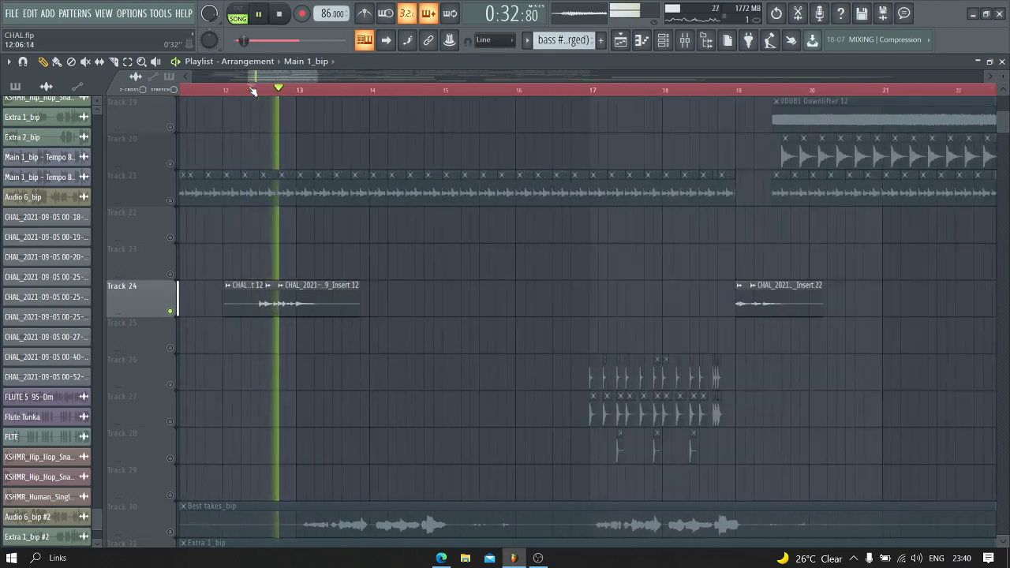
{"action": "key", "text": "space"}
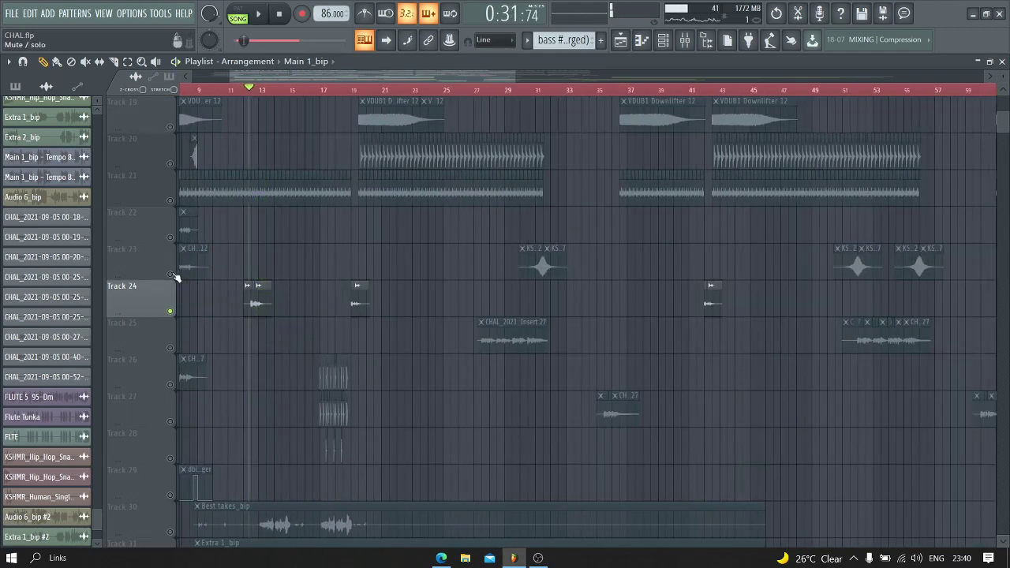
Step: Restore all playlist tracks and play the full arrangement from about bar 27, where the Track 25 clip begins
{"action": "right_click", "coordinate": [172, 274]}
{"action": "right_click", "coordinate": [173, 274]}
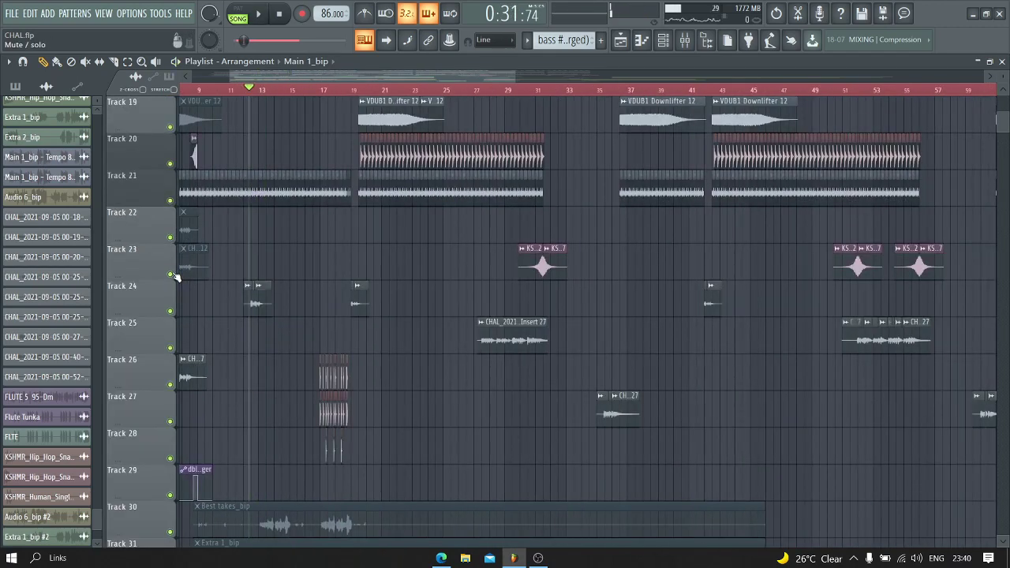
{"action": "left_click", "coordinate": [478, 93]}
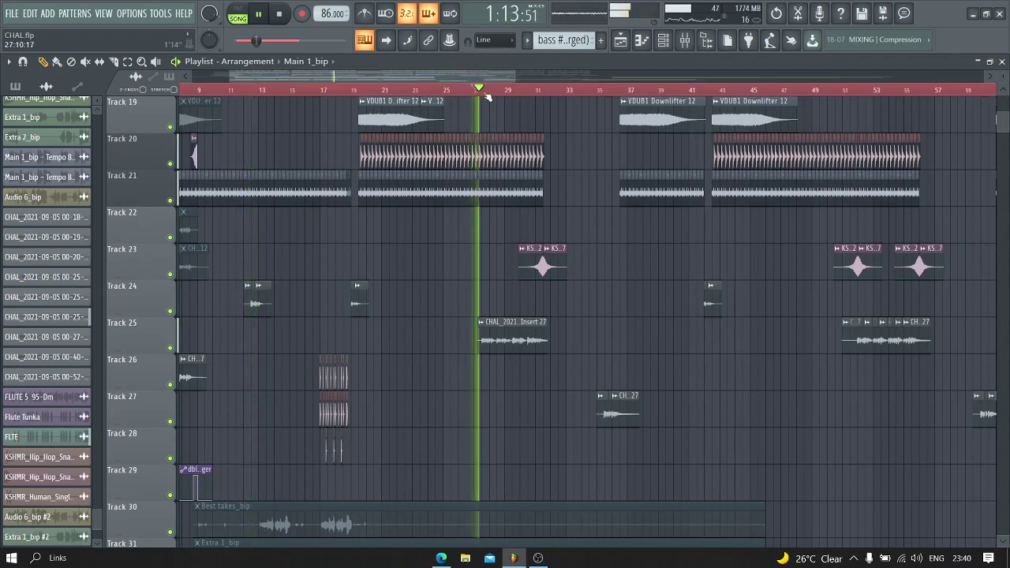
{"action": "scroll", "coordinate": [488, 94], "scroll_direction": "up", "scroll_amount": 5}
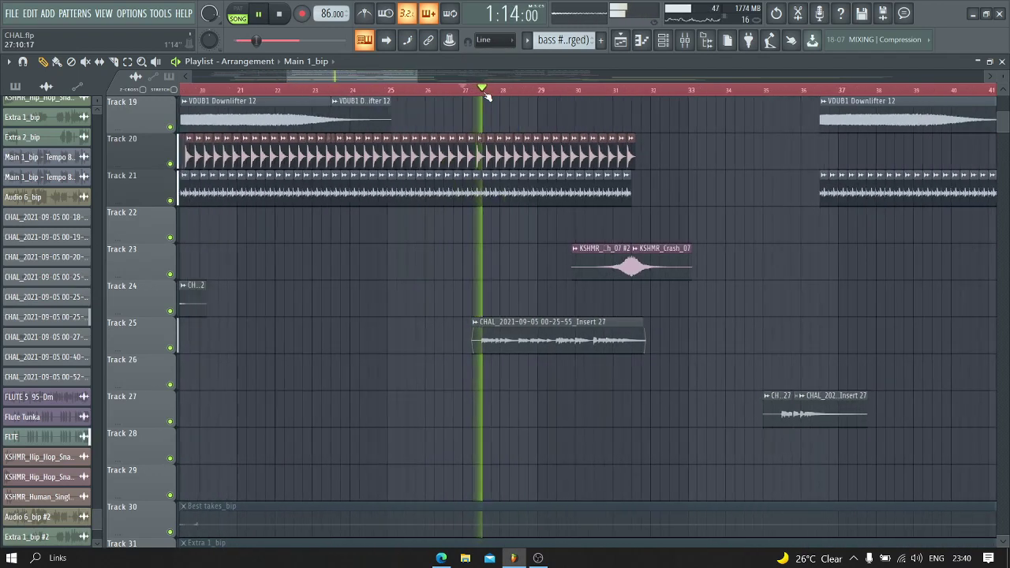
{"action": "scroll", "coordinate": [489, 94], "scroll_direction": "down", "scroll_amount": 3}
{"action": "scroll", "coordinate": [491, 94], "scroll_direction": "up", "scroll_amount": 3}
{"action": "key", "text": "space"}
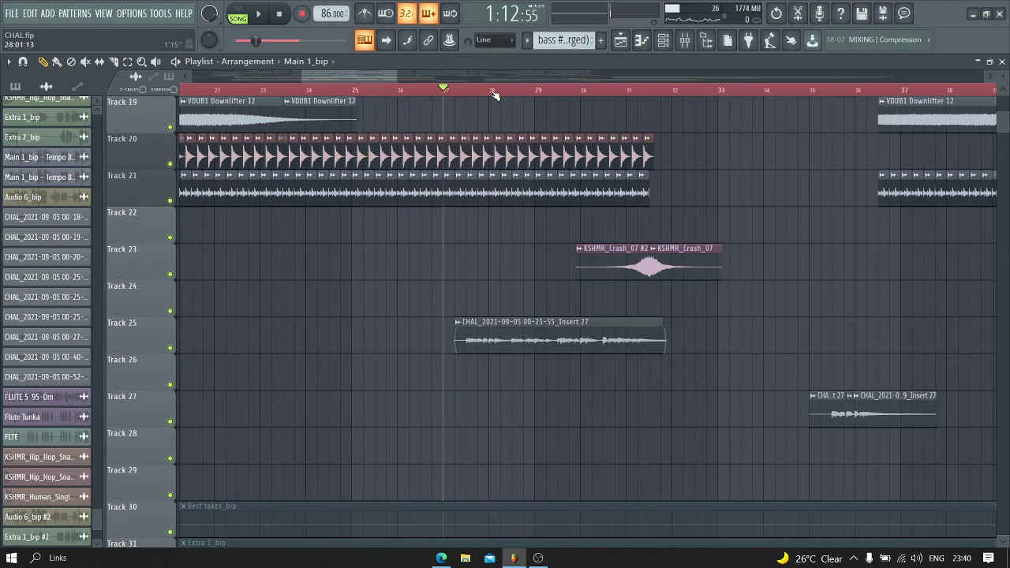
Step: Solo Track 25 and audition its Insert 27 audio clip from just after bar 27
{"action": "scroll", "coordinate": [494, 93], "scroll_direction": "up", "scroll_amount": 3}
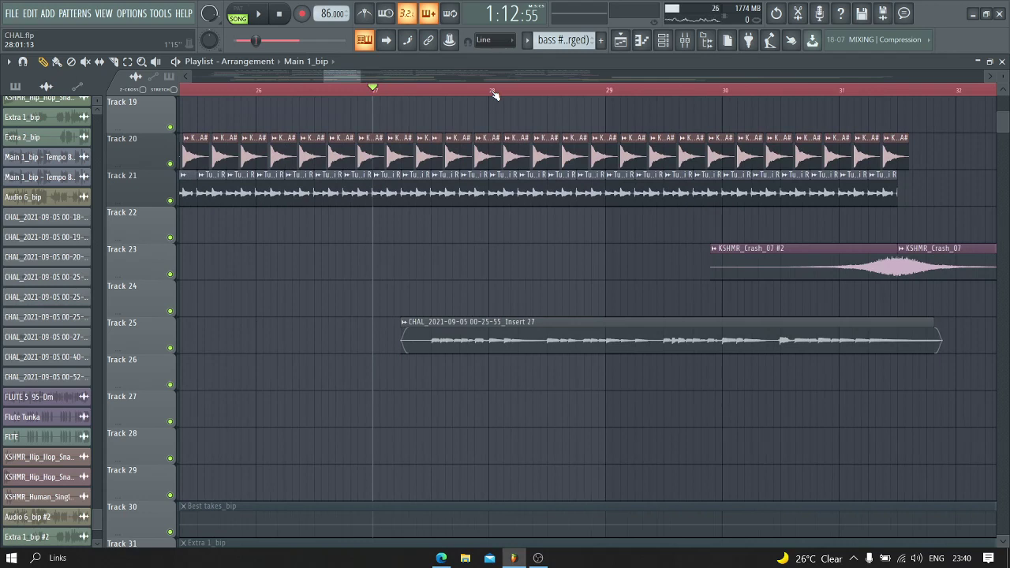
{"action": "scroll", "coordinate": [494, 94], "scroll_direction": "up", "scroll_amount": 3}
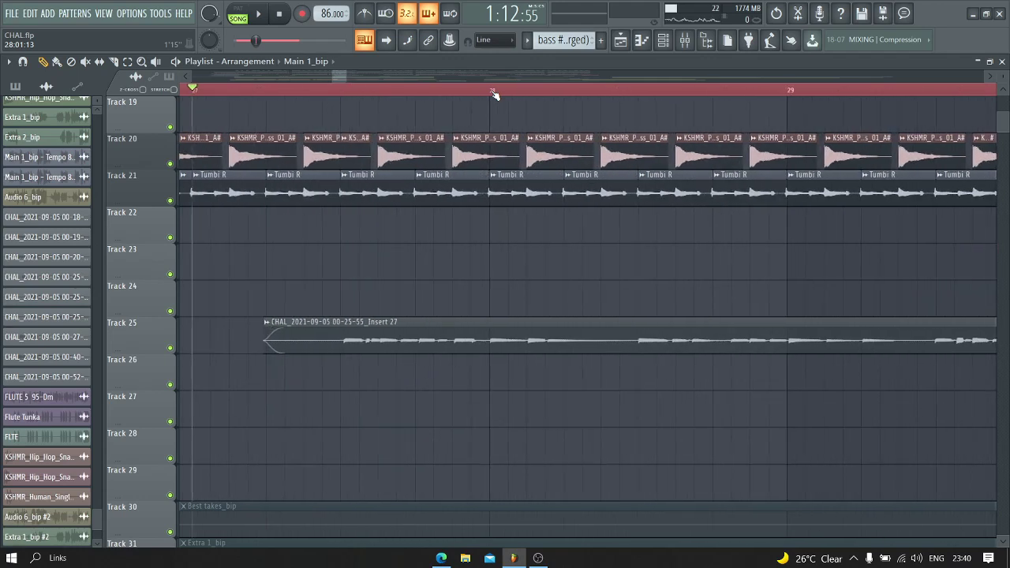
{"action": "scroll", "coordinate": [493, 94], "scroll_direction": "down", "scroll_amount": 4}
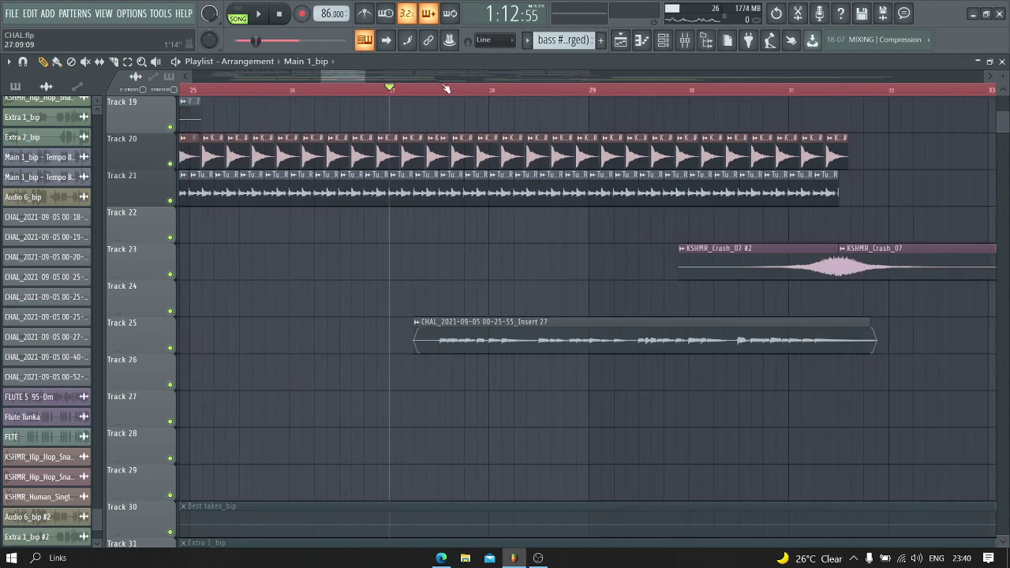
{"action": "right_click", "coordinate": [171, 348]}
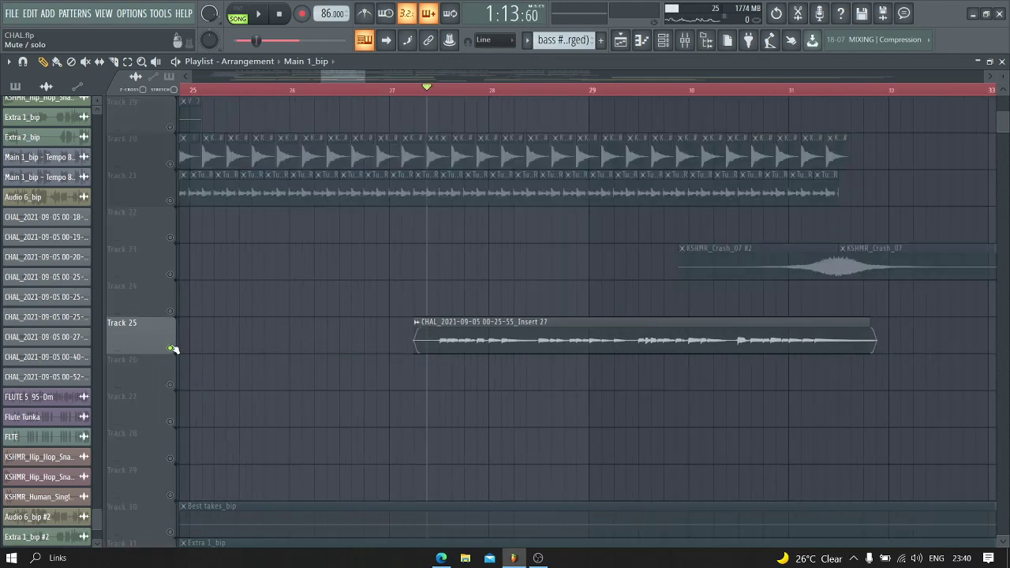
{"action": "key", "text": "space"}
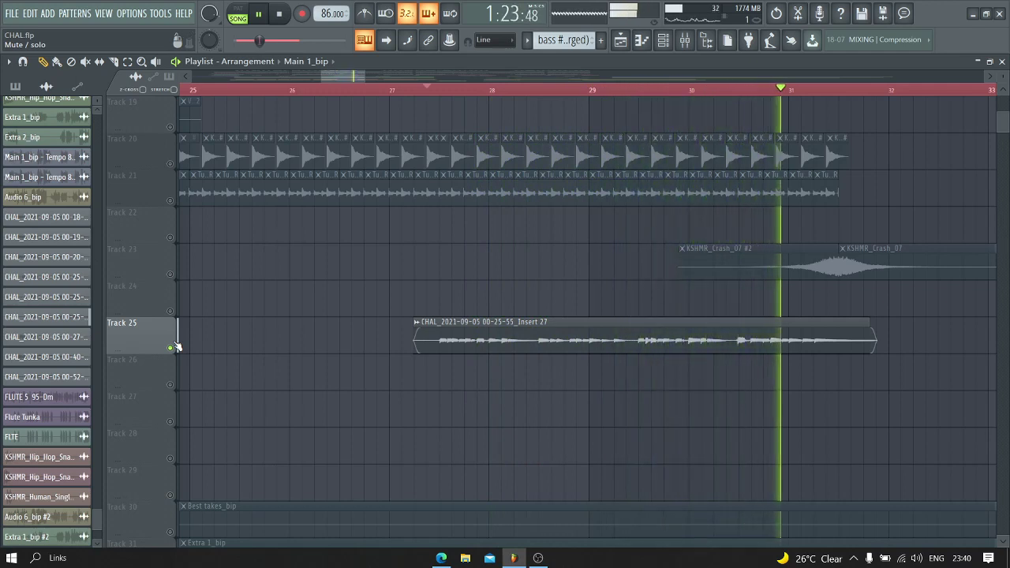
Step: Restore all playlist tracks and play the arrangement from bar 27 while reviewing Tracks 1 to 37
{"action": "key", "text": "space"}
{"action": "left_click", "coordinate": [177, 346], "text": "ctrl"}
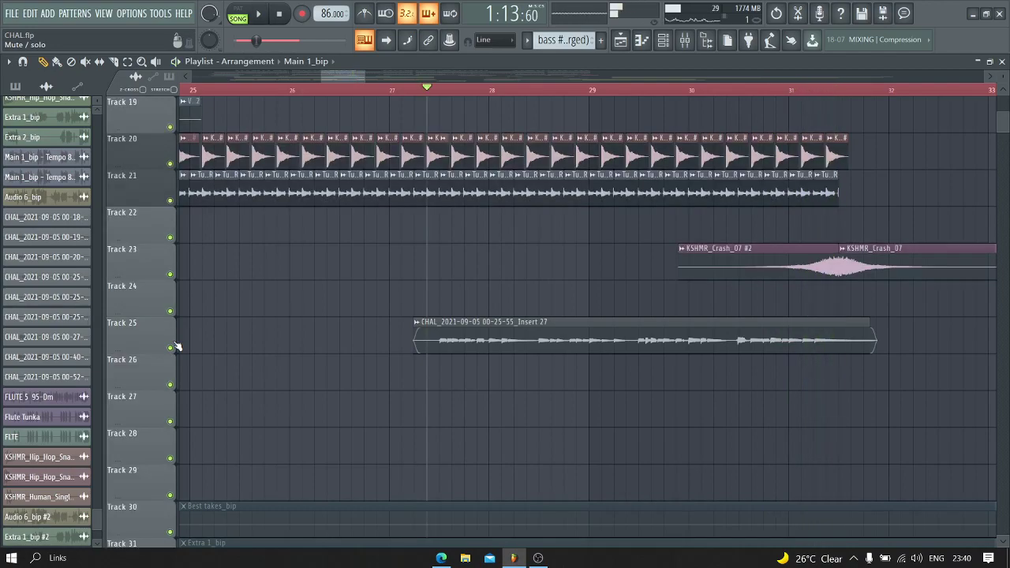
{"action": "scroll", "coordinate": [339, 193], "scroll_direction": "down", "scroll_amount": 5}
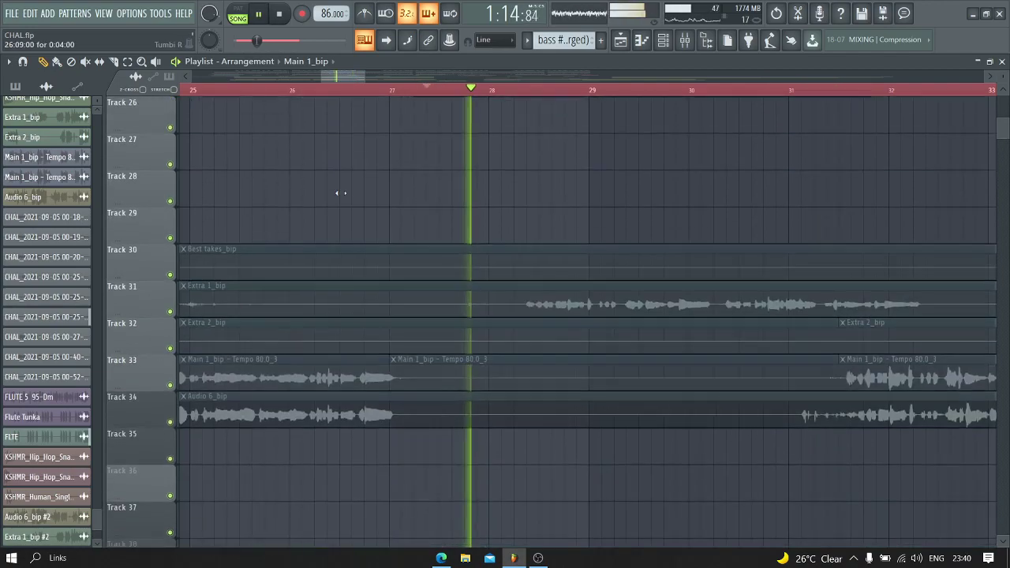
{"action": "scroll", "coordinate": [339, 195], "scroll_direction": "up", "scroll_amount": 6}
{"action": "scroll", "coordinate": [339, 193], "scroll_direction": "up", "scroll_amount": 10}
{"action": "scroll", "coordinate": [663, 94], "scroll_direction": "down", "scroll_amount": 3}
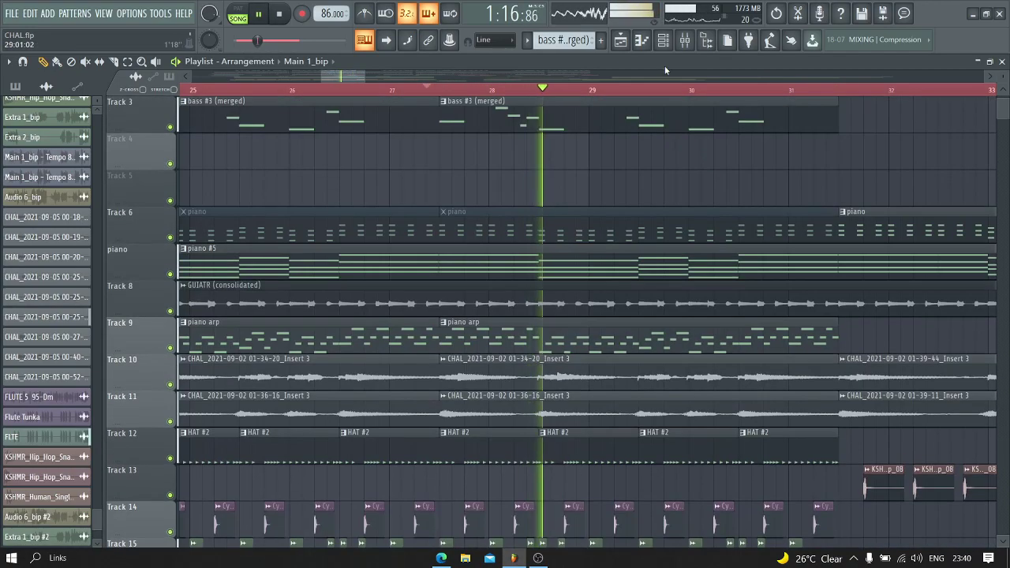
{"action": "scroll", "coordinate": [663, 93], "scroll_direction": "down", "scroll_amount": 4}
{"action": "scroll", "coordinate": [536, 103], "scroll_direction": "up", "scroll_amount": 2}
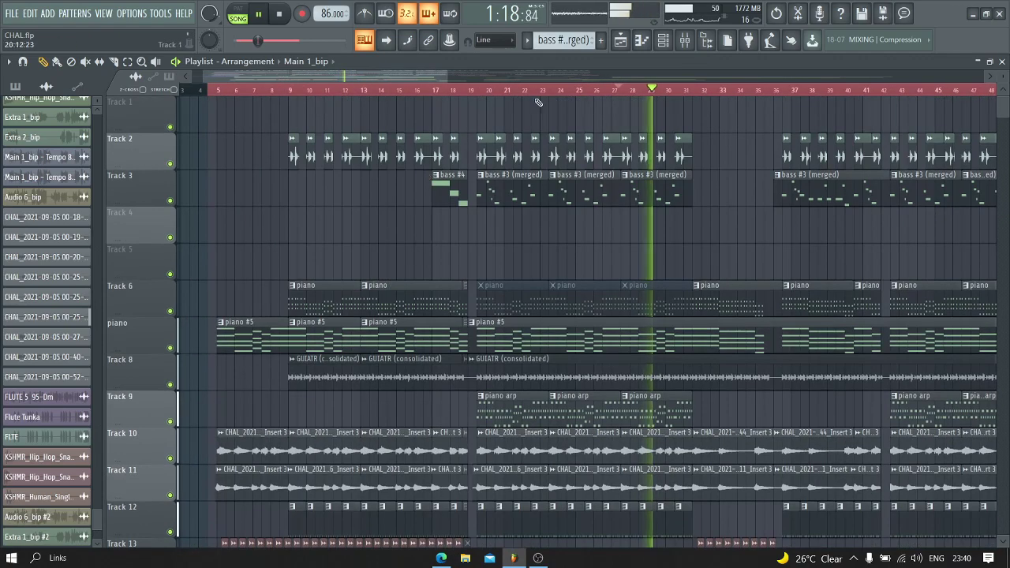
Step: Solo the bass patterns on Track 3 and play them from the middle of bar 19
{"action": "left_click", "coordinate": [476, 83]}
{"action": "scroll", "coordinate": [476, 82], "scroll_direction": "up", "scroll_amount": 4}
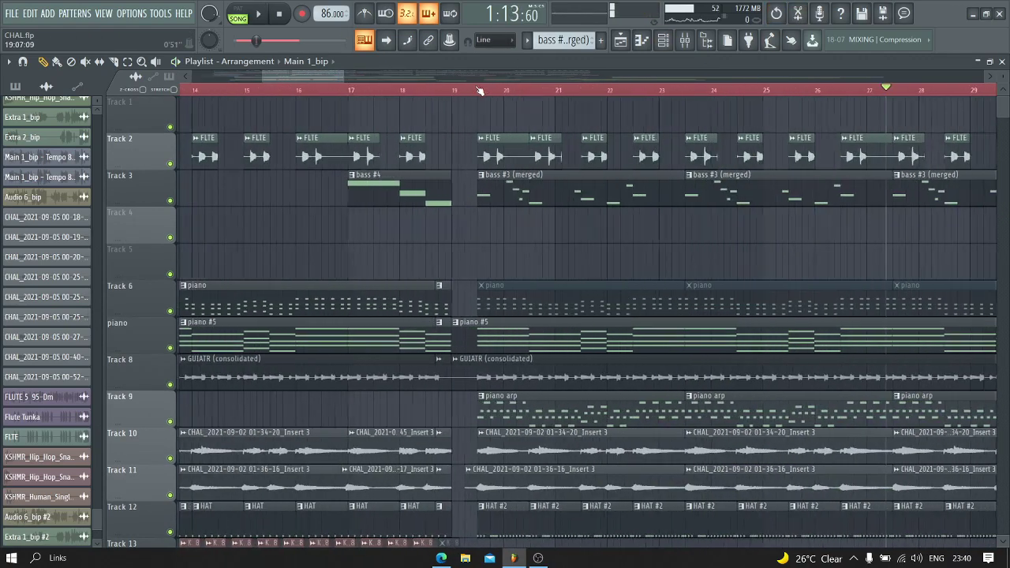
{"action": "right_click", "coordinate": [170, 200]}
{"action": "key", "text": "space"}
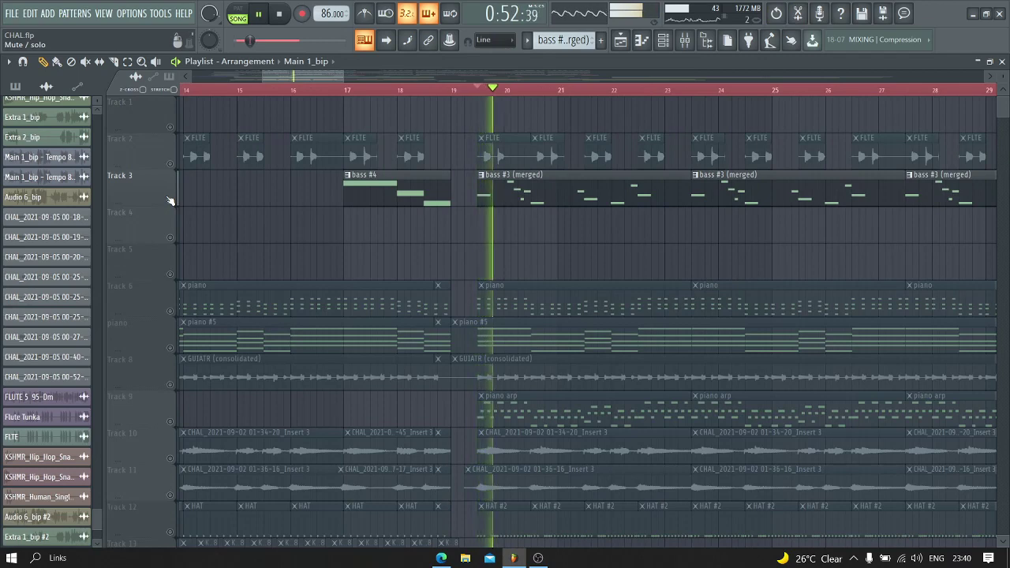
Step: Select the bass #3 (merged) pattern and list all channels in the channel rack to locate its bass instruments
{"action": "left_click", "coordinate": [643, 197]}
{"action": "left_click", "coordinate": [664, 39]}
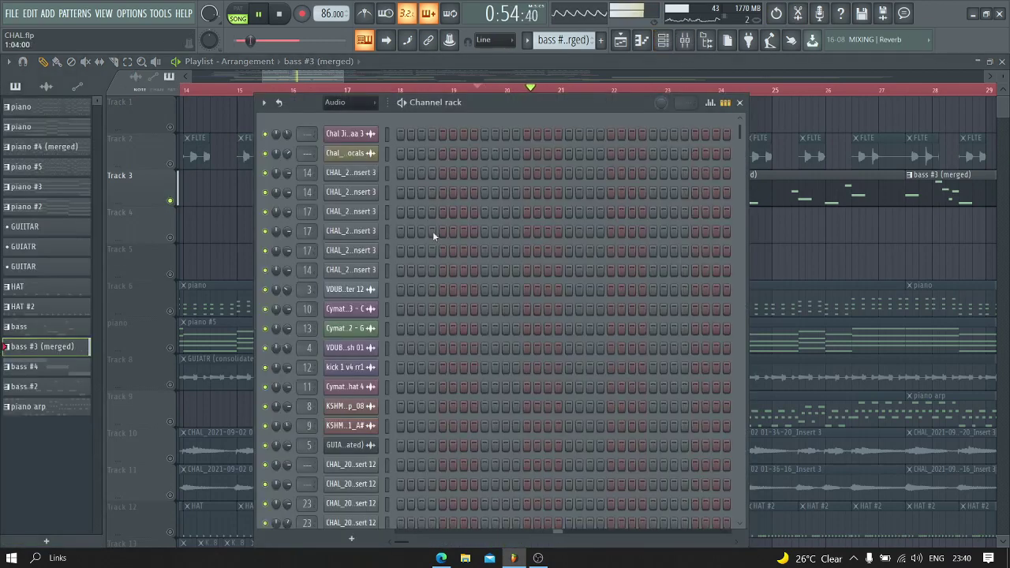
{"action": "scroll", "coordinate": [435, 239], "scroll_direction": "down", "scroll_amount": 5}
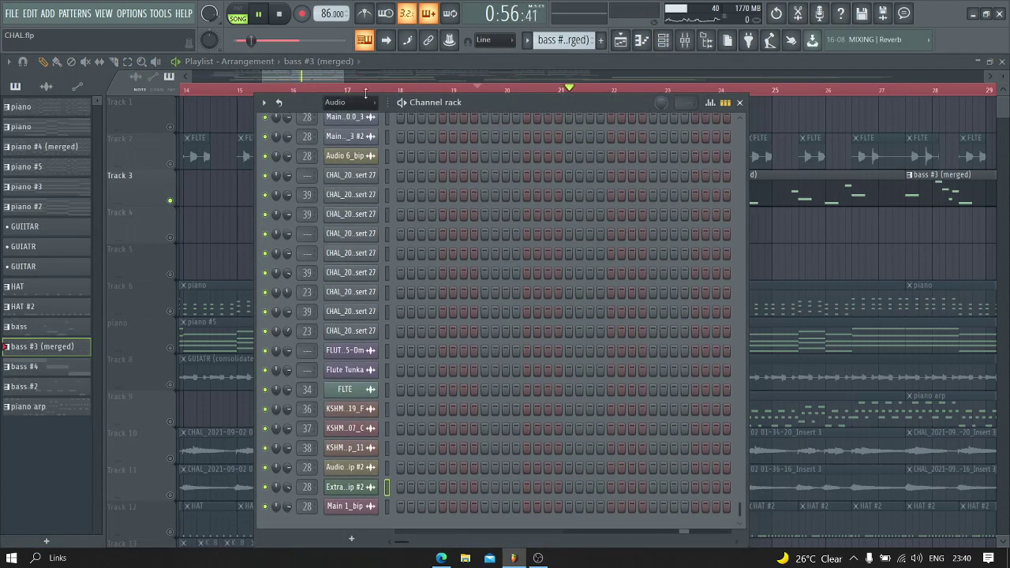
{"action": "left_click", "coordinate": [330, 116]}
{"action": "scroll", "coordinate": [472, 224], "scroll_direction": "up", "scroll_amount": 3}
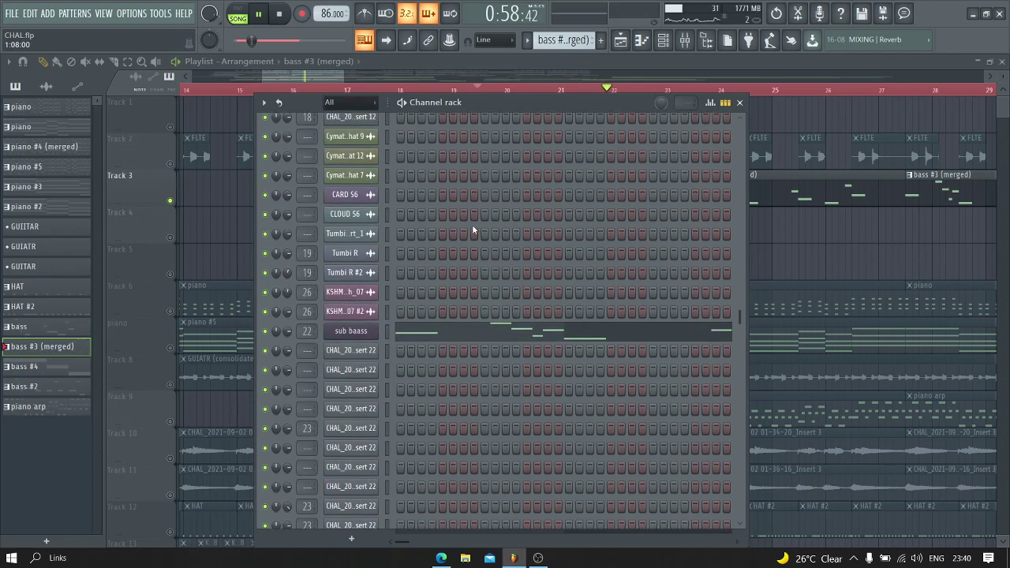
{"action": "scroll", "coordinate": [472, 224], "scroll_direction": "down", "scroll_amount": 3}
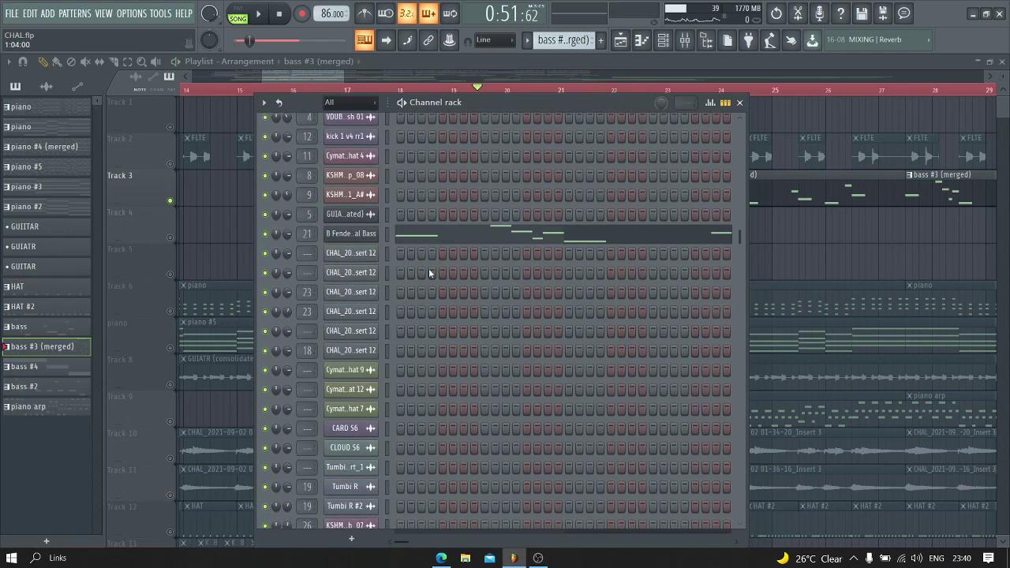
Step: Inspect the B Fender Tropical Bass instrument and its effects and routing on mixer track 21
{"action": "left_click", "coordinate": [355, 234]}
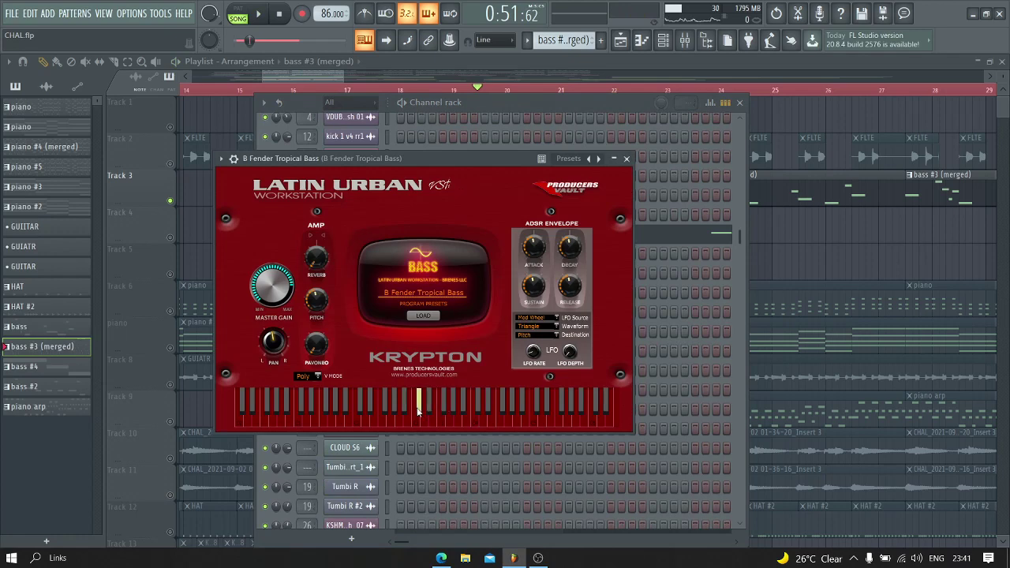
{"action": "left_click", "coordinate": [684, 40]}
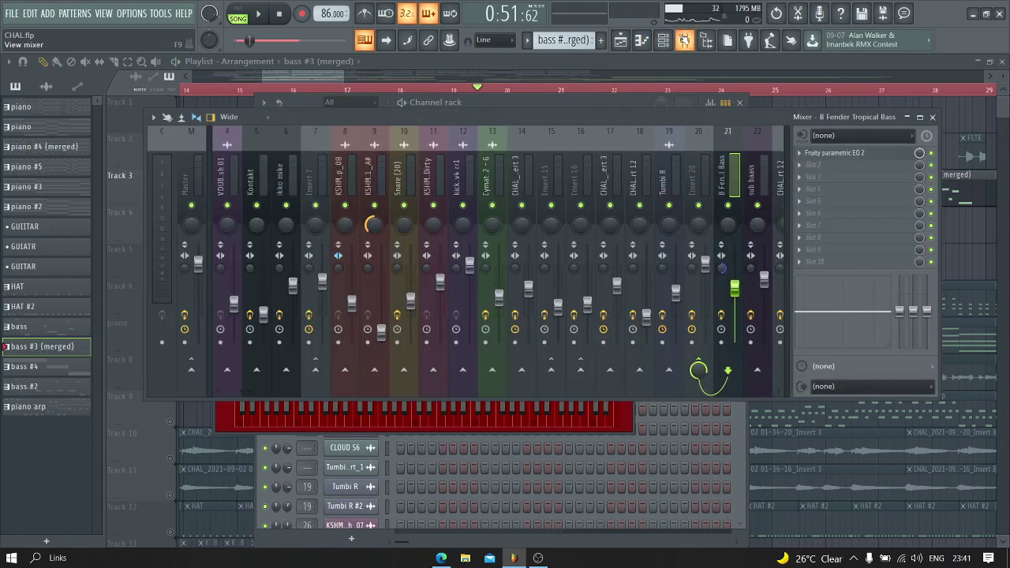
{"action": "left_click", "coordinate": [578, 99]}
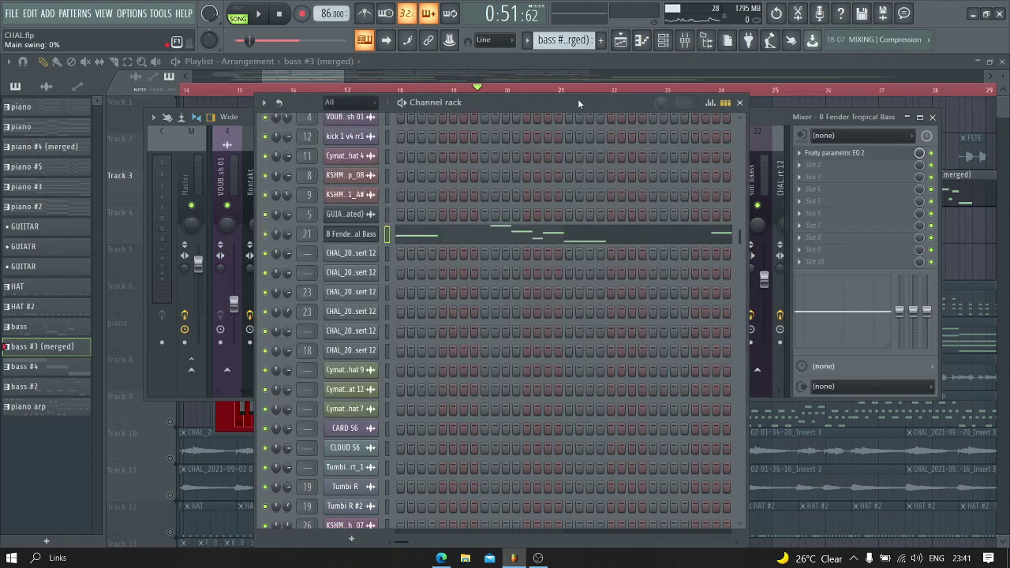
{"action": "left_click", "coordinate": [357, 237]}
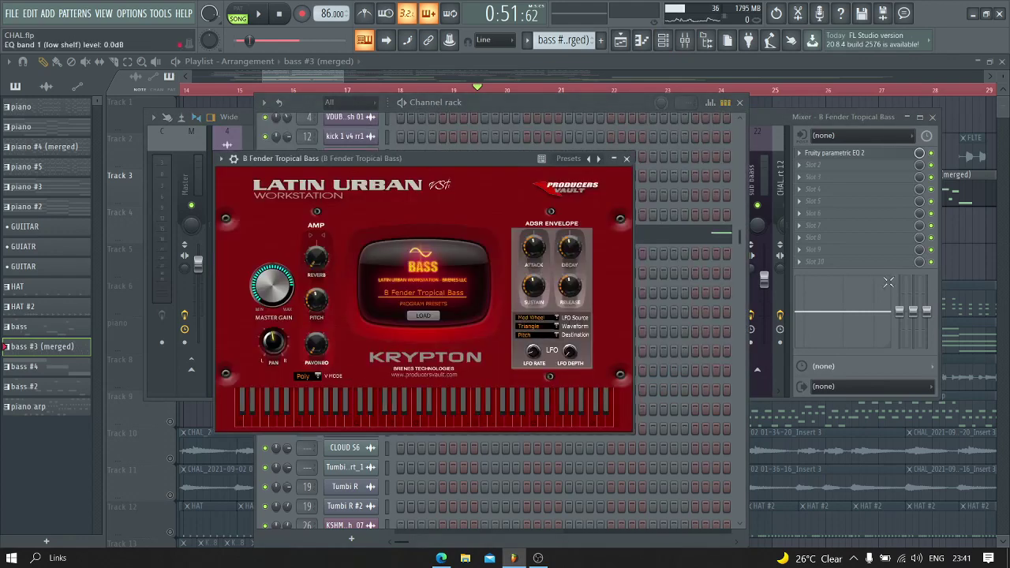
Step: Locate the sub baass channel in the channel rack and inspect its 3x Osc instrument settings
{"action": "key", "text": "F12"}
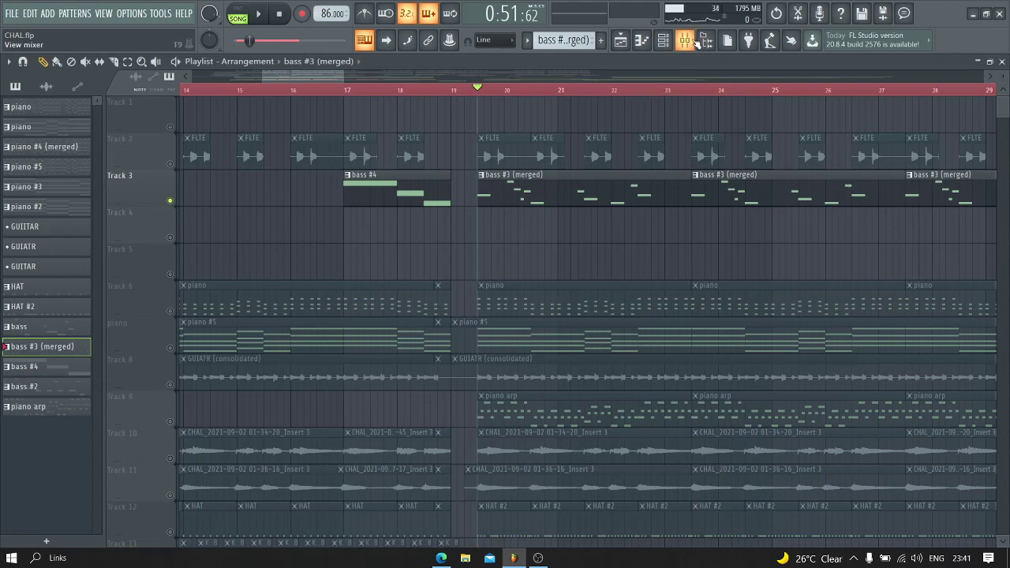
{"action": "scroll", "coordinate": [410, 276], "scroll_direction": "down", "scroll_amount": 5}
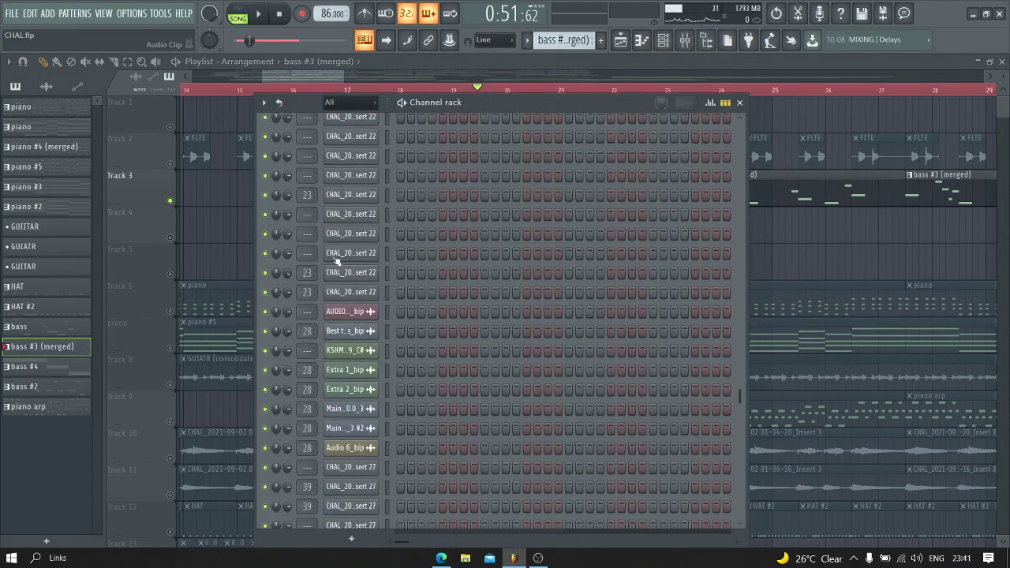
{"action": "left_click", "coordinate": [351, 277]}
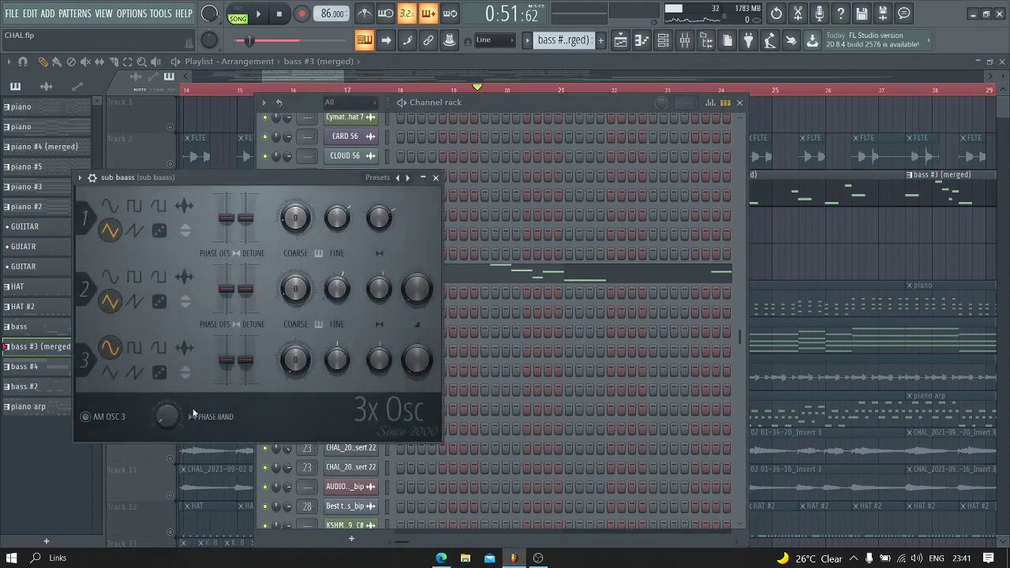
{"action": "left_click", "coordinate": [436, 177]}
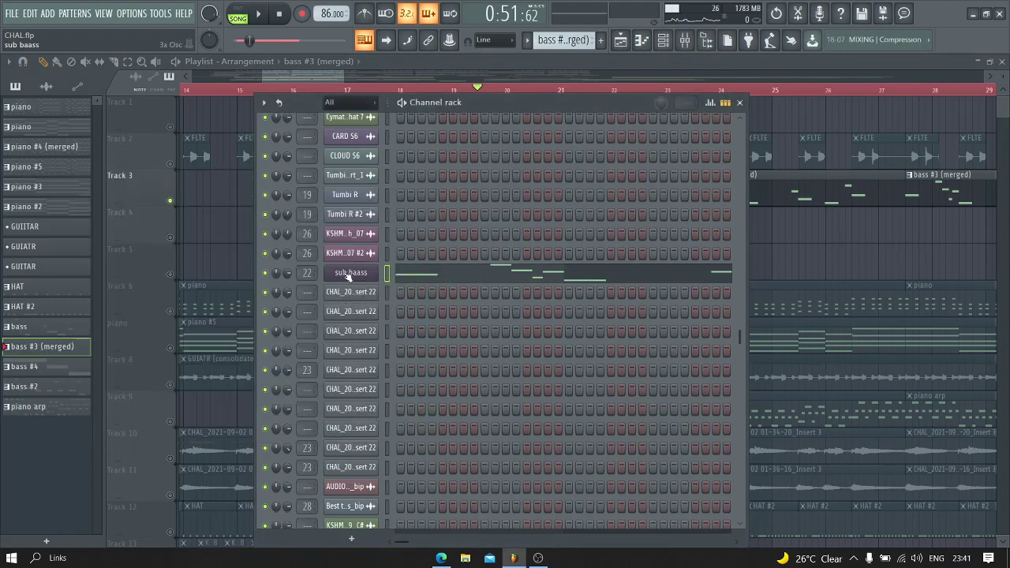
Step: View the sub baass notes in the piano roll, play them, and return to the playlist
{"action": "right_click", "coordinate": [348, 276]}
{"action": "left_click", "coordinate": [393, 272]}
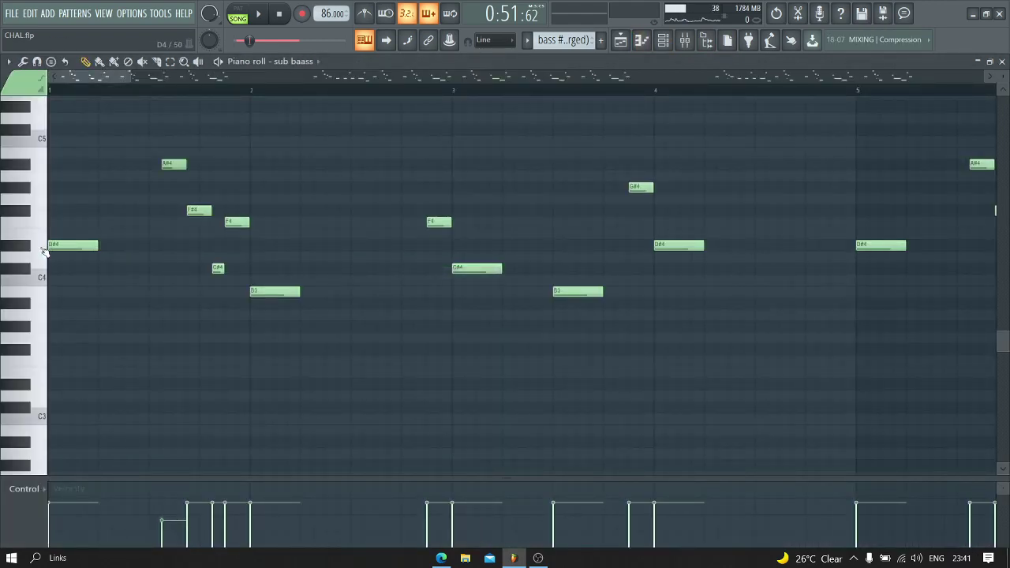
{"action": "key", "text": "space"}
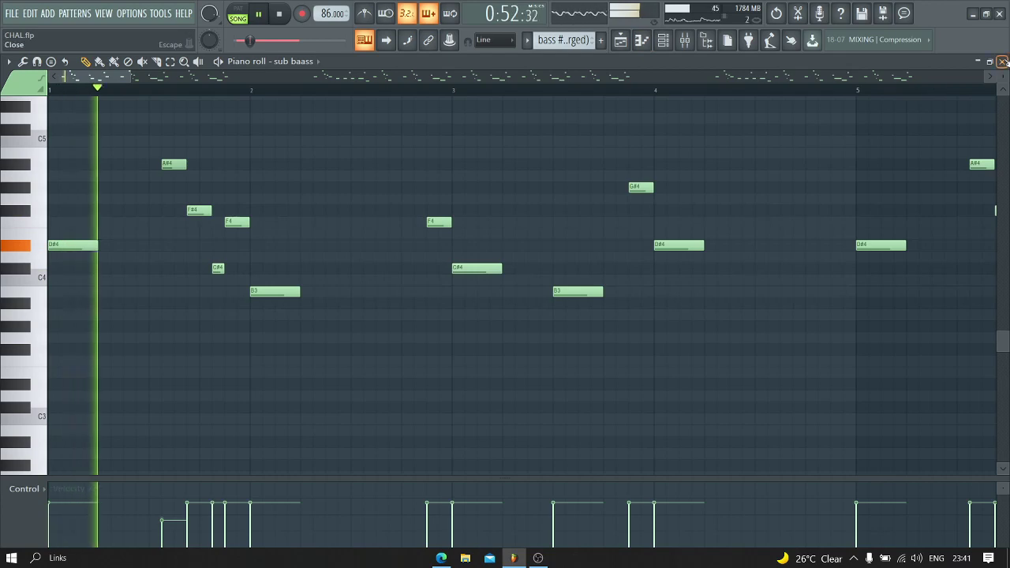
{"action": "key", "text": "F7"}
Step: Audition the FLTE clips on Track 2 alone, restore all tracks, and review Tracks 1 to 28 during playback
{"action": "left_click", "coordinate": [813, 253]}
{"action": "right_click", "coordinate": [169, 201]}
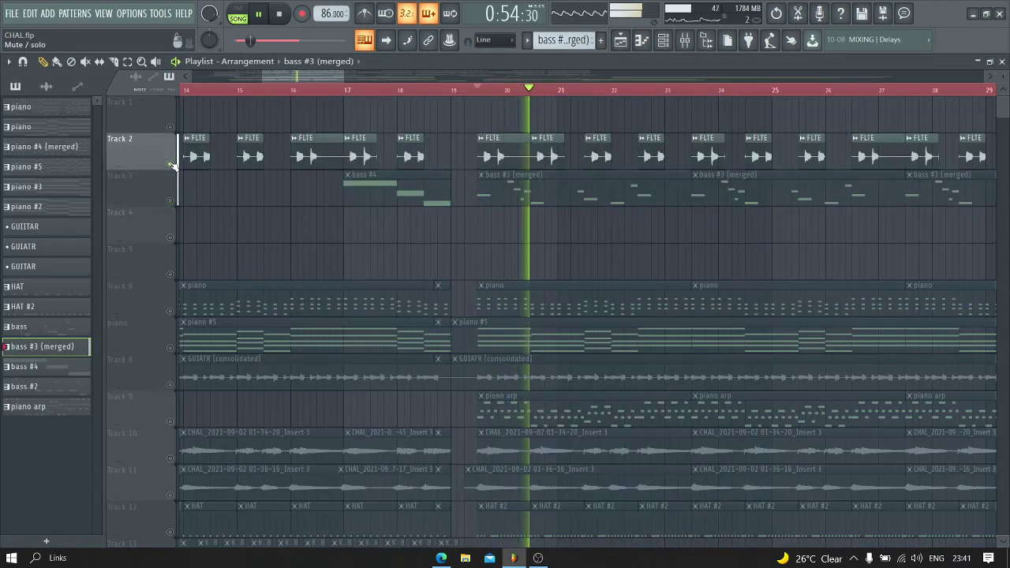
{"action": "scroll", "coordinate": [690, 89], "scroll_direction": "down", "scroll_amount": 4}
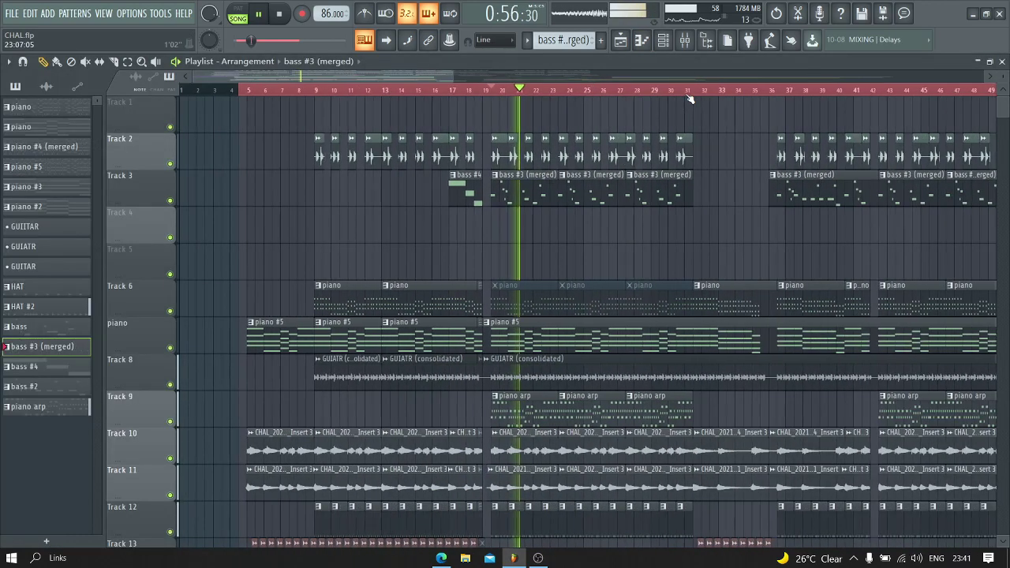
{"action": "scroll", "coordinate": [691, 101], "scroll_direction": "down", "scroll_amount": 4}
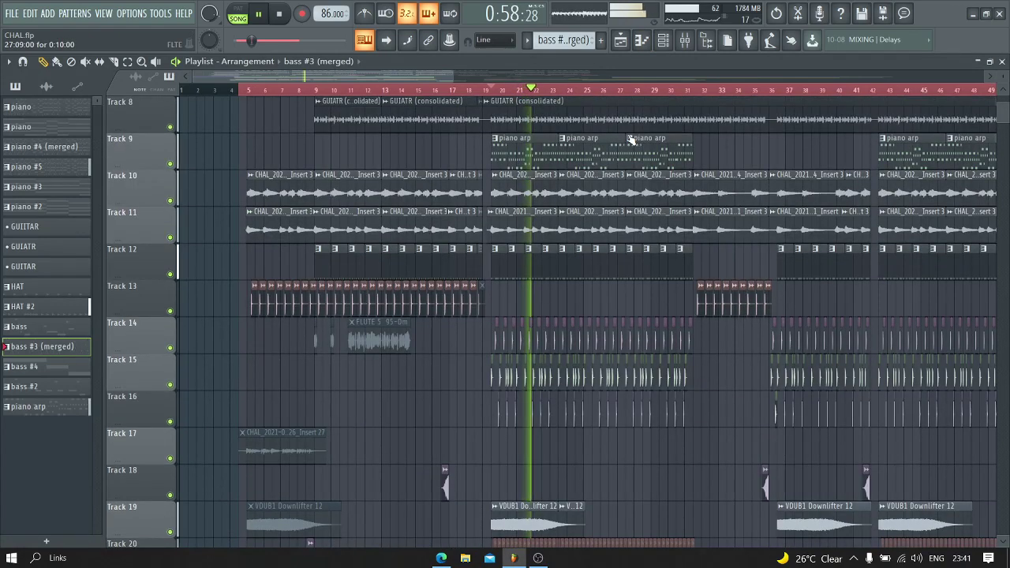
{"action": "scroll", "coordinate": [682, 101], "scroll_direction": "down", "scroll_amount": 5}
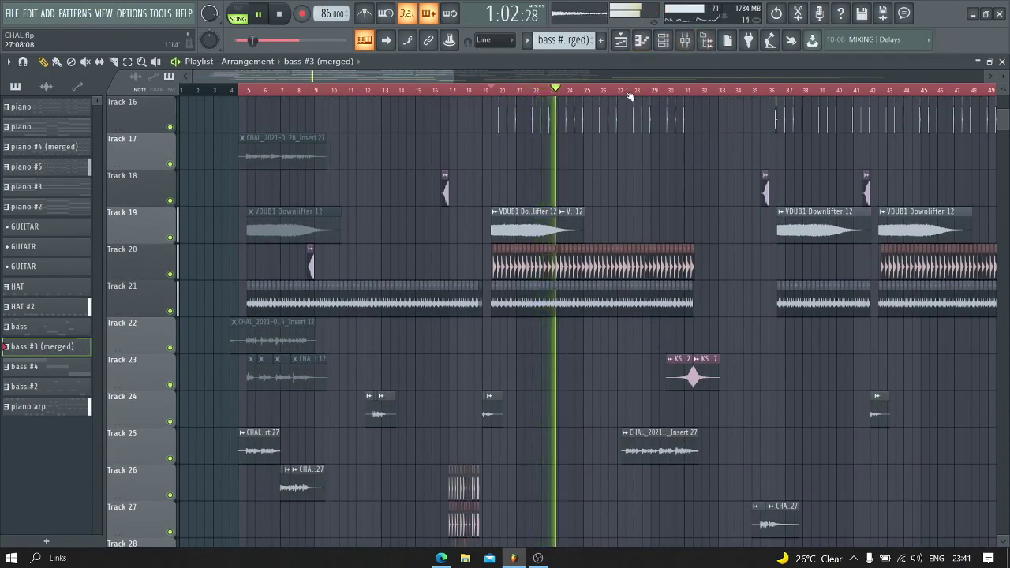
{"action": "scroll", "coordinate": [629, 90], "scroll_direction": "down", "scroll_amount": 2}
Step: Play the arrangement from bar 27 and examine how the instrument, percussion and effect clips on Tracks 2 to 33 lead past bar 31
{"action": "scroll", "coordinate": [505, 101], "scroll_direction": "up", "scroll_amount": 3}
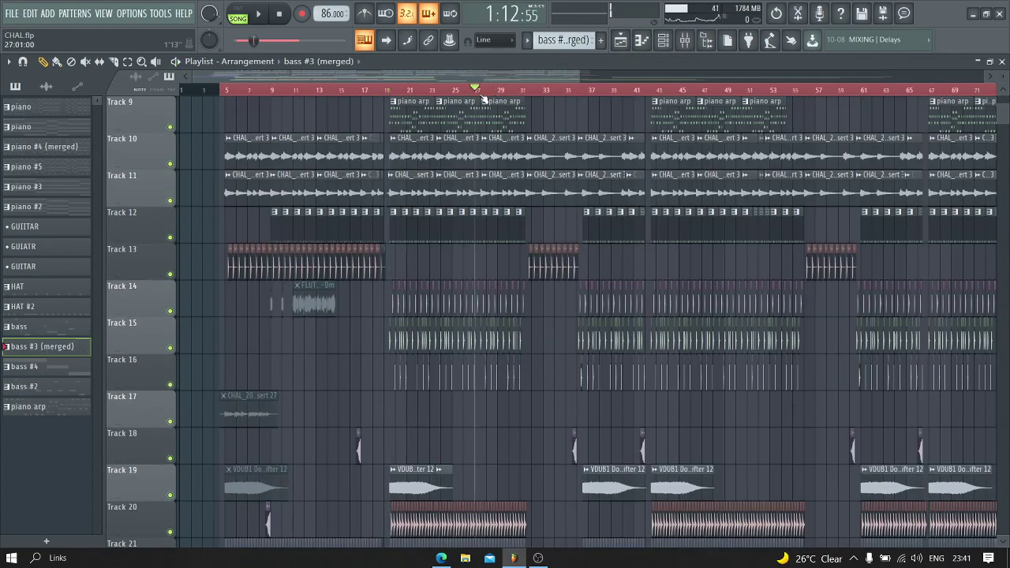
{"action": "scroll", "coordinate": [493, 97], "scroll_direction": "down", "scroll_amount": 4}
{"action": "scroll", "coordinate": [505, 90], "scroll_direction": "up", "scroll_amount": 2}
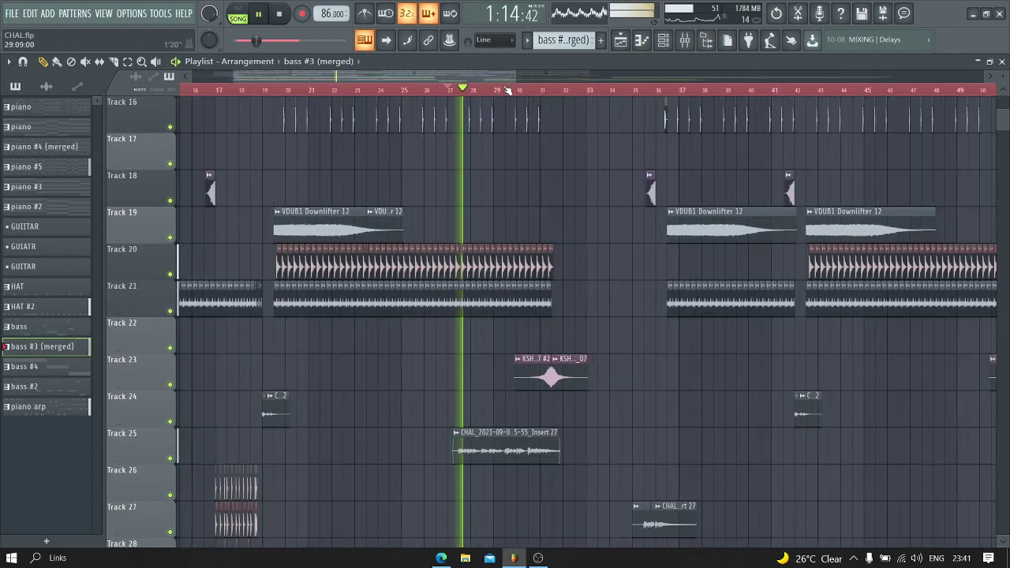
{"action": "scroll", "coordinate": [490, 90], "scroll_direction": "down", "scroll_amount": 3}
{"action": "scroll", "coordinate": [476, 130], "scroll_direction": "up", "scroll_amount": 3}
{"action": "scroll", "coordinate": [470, 95], "scroll_direction": "up", "scroll_amount": 3}
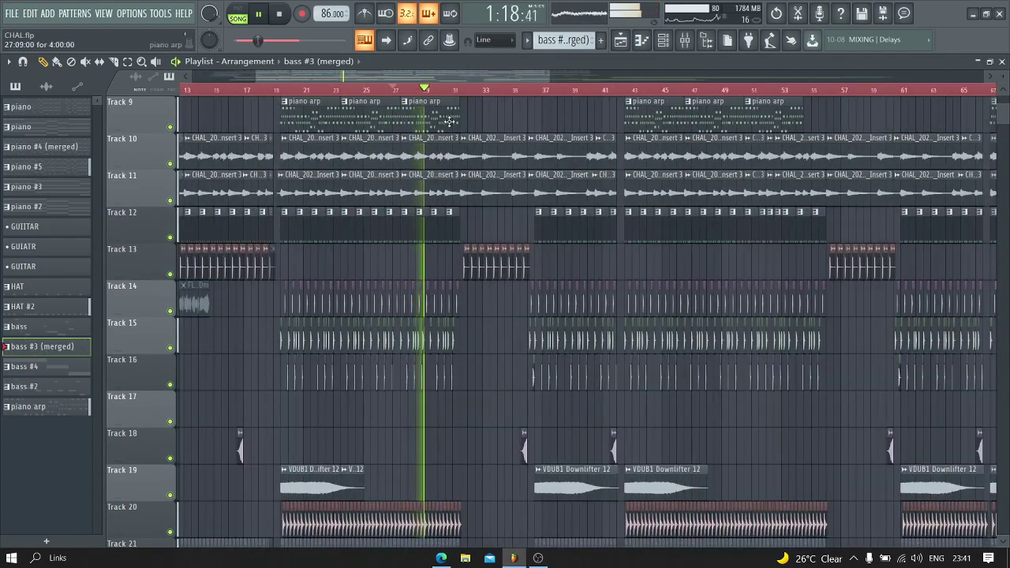
{"action": "scroll", "coordinate": [449, 120], "scroll_direction": "up", "scroll_amount": 4}
{"action": "scroll", "coordinate": [466, 95], "scroll_direction": "up", "scroll_amount": 4}
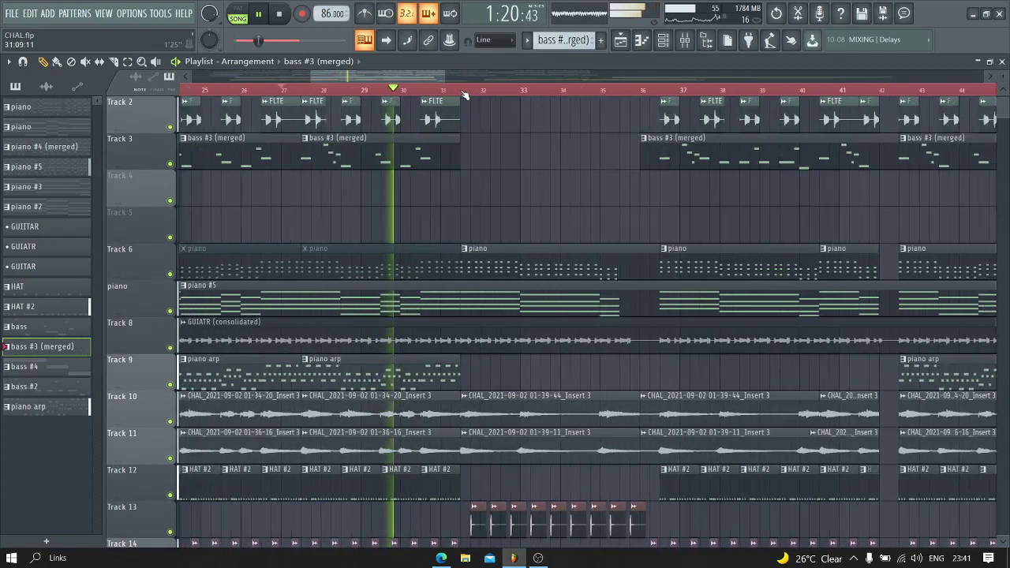
{"action": "scroll", "coordinate": [466, 94], "scroll_direction": "down", "scroll_amount": 3}
{"action": "scroll", "coordinate": [412, 150], "scroll_direction": "down", "scroll_amount": 7}
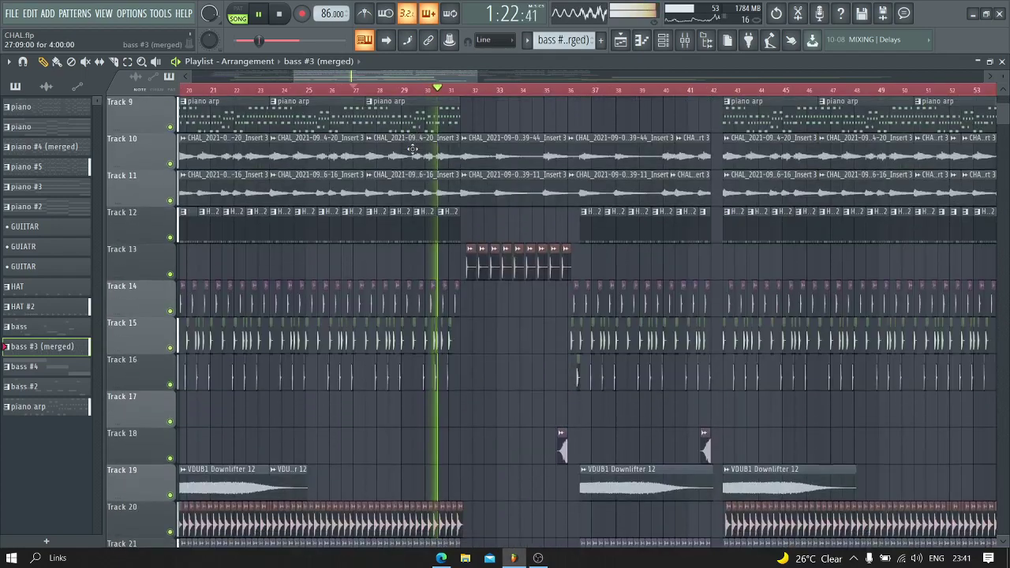
{"action": "scroll", "coordinate": [412, 149], "scroll_direction": "down", "scroll_amount": 3}
{"action": "scroll", "coordinate": [412, 149], "scroll_direction": "up", "scroll_amount": 9}
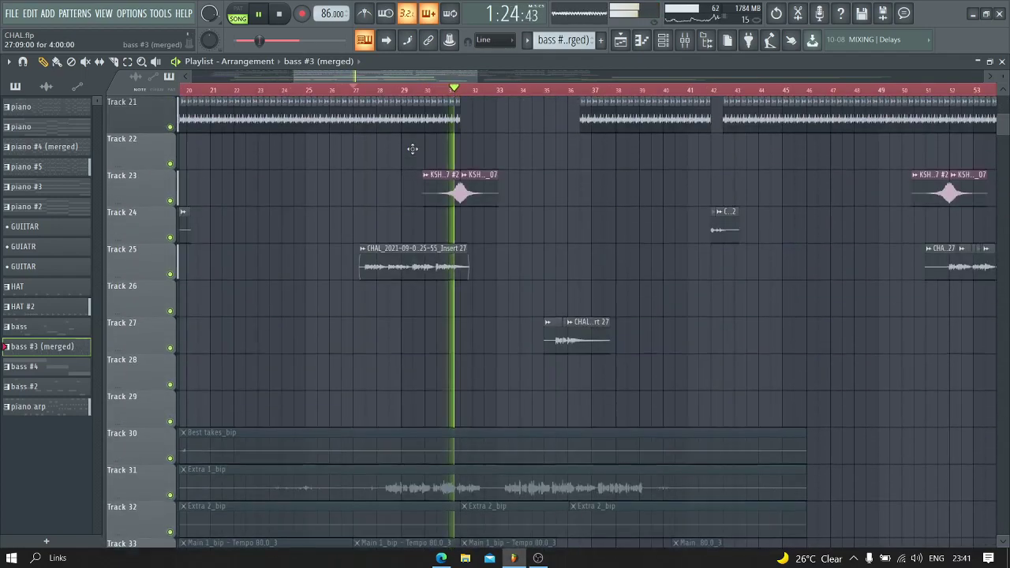
{"action": "scroll", "coordinate": [412, 149], "scroll_direction": "up", "scroll_amount": 7}
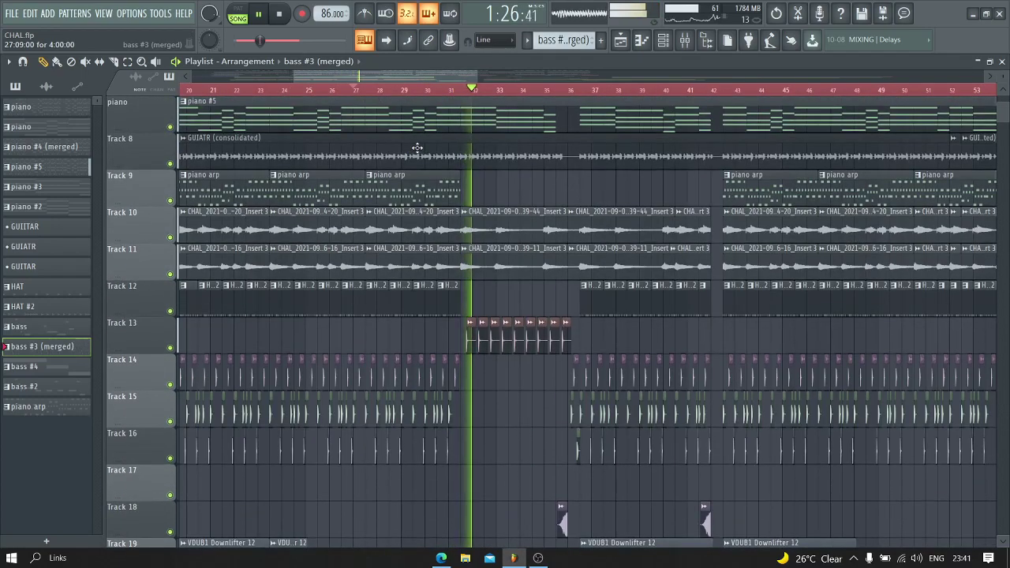
Step: Examine the stripped-down section from bar 32 and the bass and drum re-entry around bar 36 during playback
{"action": "scroll", "coordinate": [538, 89], "scroll_direction": "up", "scroll_amount": 4}
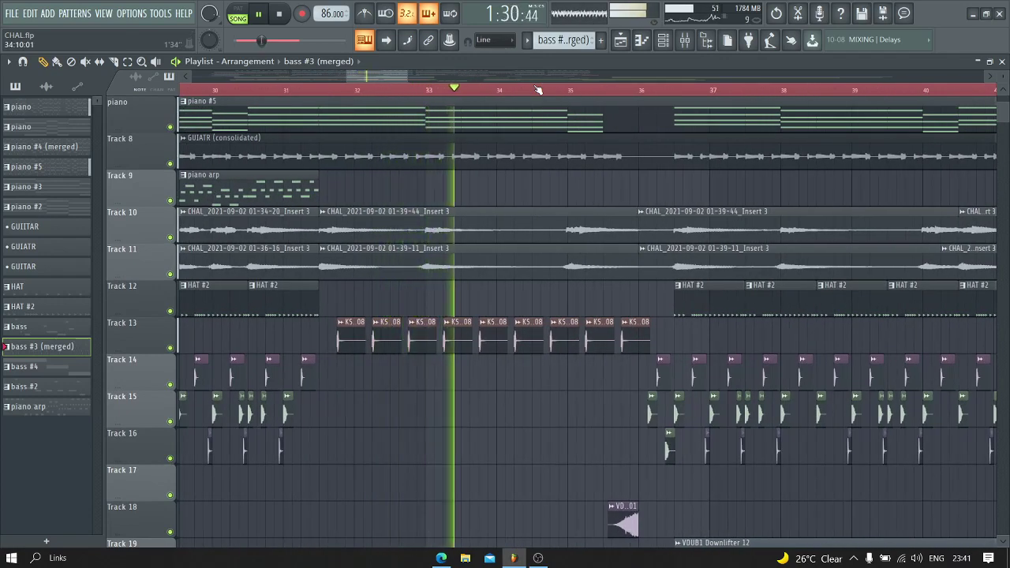
{"action": "scroll", "coordinate": [537, 89], "scroll_direction": "down", "scroll_amount": 4}
{"action": "scroll", "coordinate": [523, 71], "scroll_direction": "up", "scroll_amount": 6}
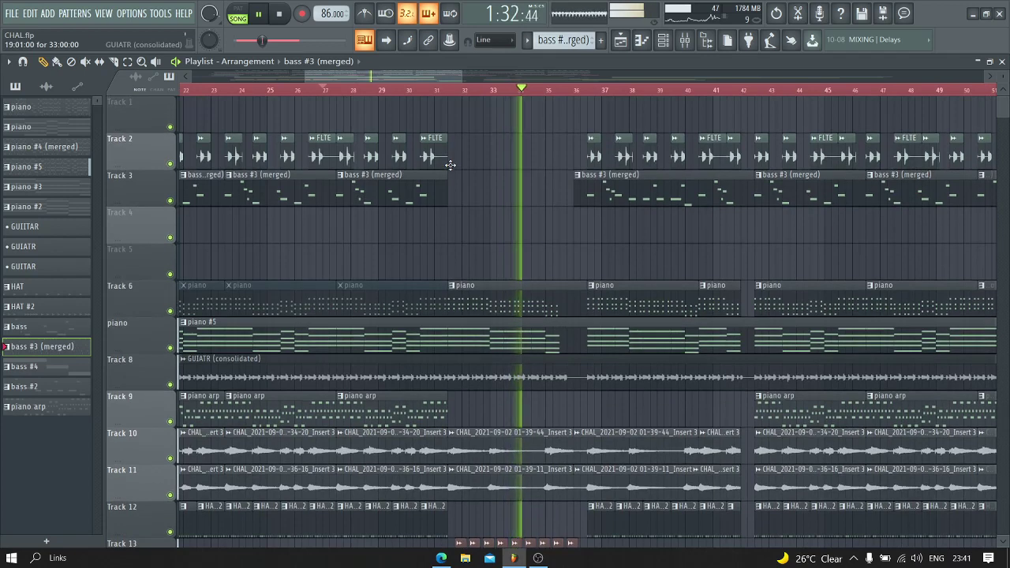
{"action": "scroll", "coordinate": [559, 90], "scroll_direction": "up", "scroll_amount": 4}
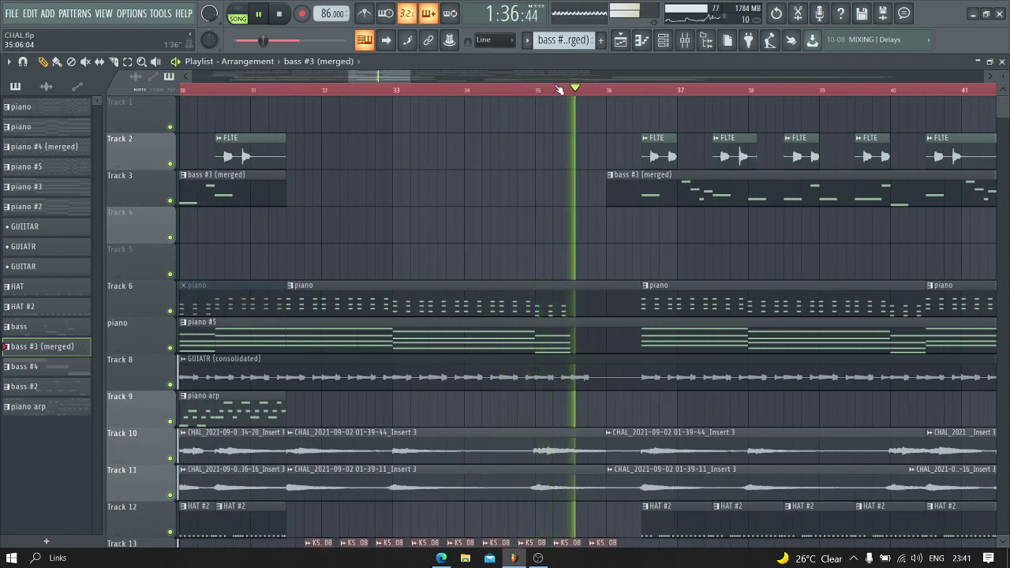
{"action": "scroll", "coordinate": [559, 90], "scroll_direction": "down", "scroll_amount": 3}
{"action": "scroll", "coordinate": [576, 90], "scroll_direction": "up", "scroll_amount": 4}
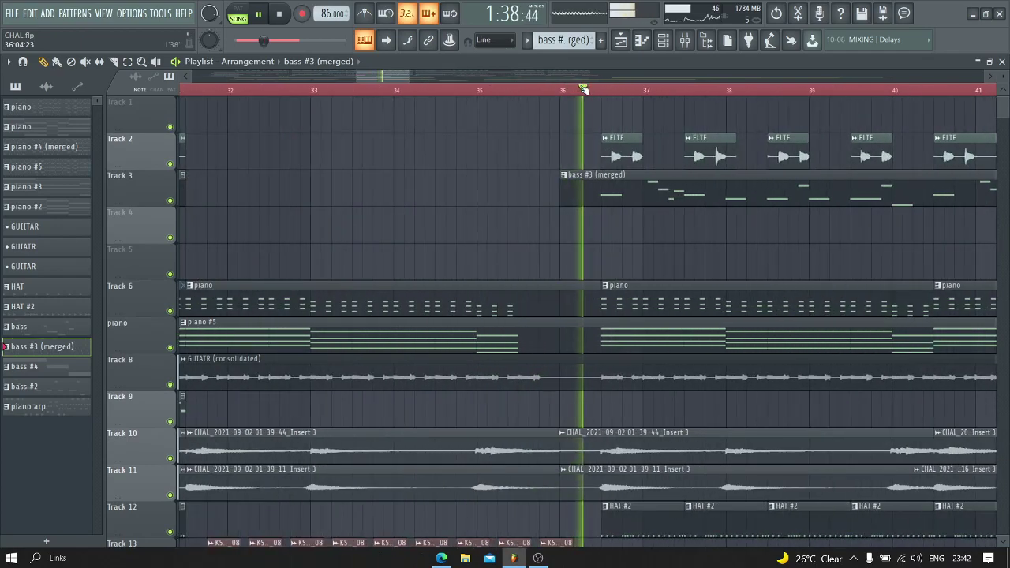
{"action": "scroll", "coordinate": [588, 90], "scroll_direction": "down", "scroll_amount": 5}
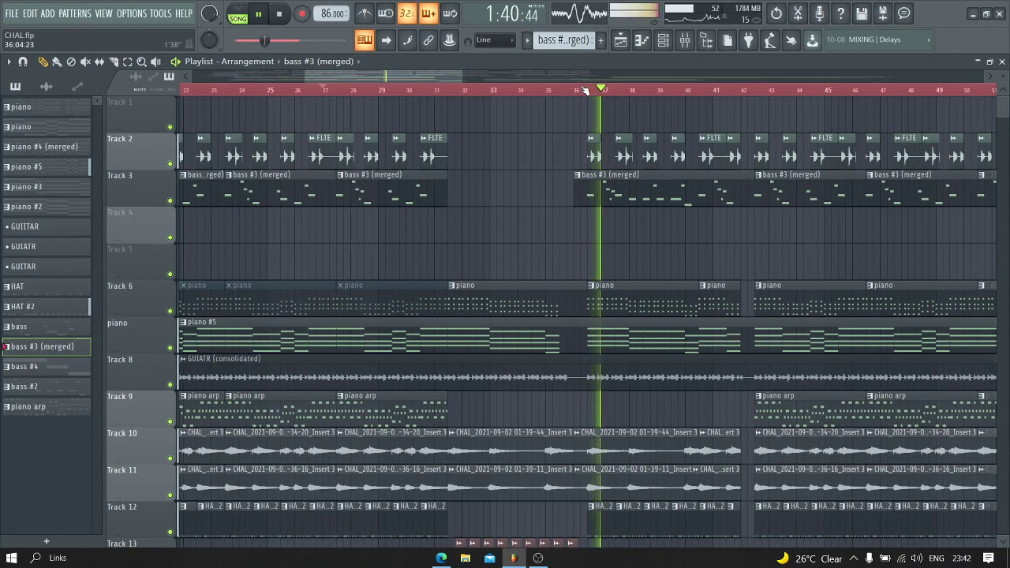
{"action": "scroll", "coordinate": [631, 90], "scroll_direction": "up", "scroll_amount": 4}
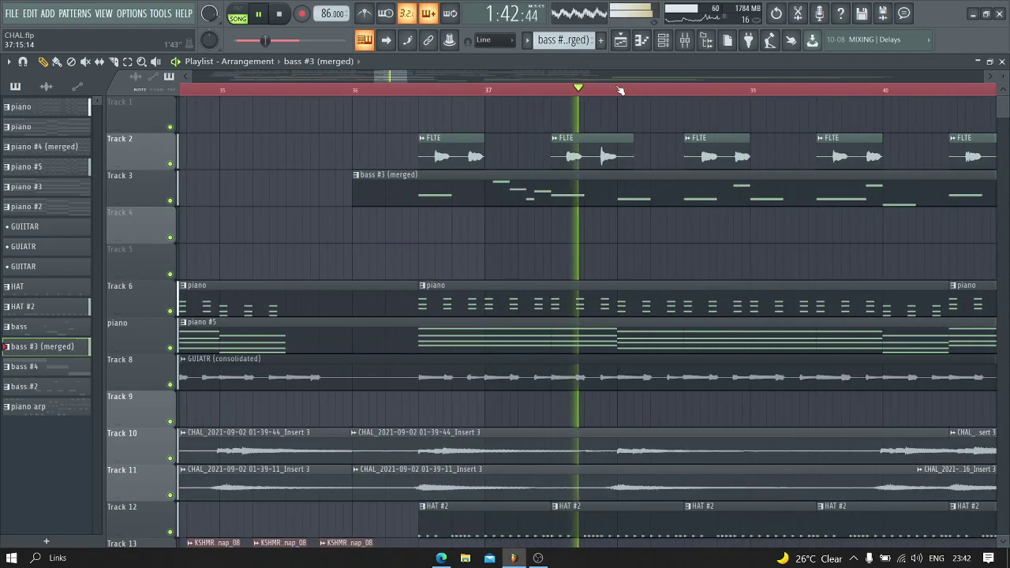
{"action": "scroll", "coordinate": [620, 90], "scroll_direction": "down", "scroll_amount": 4}
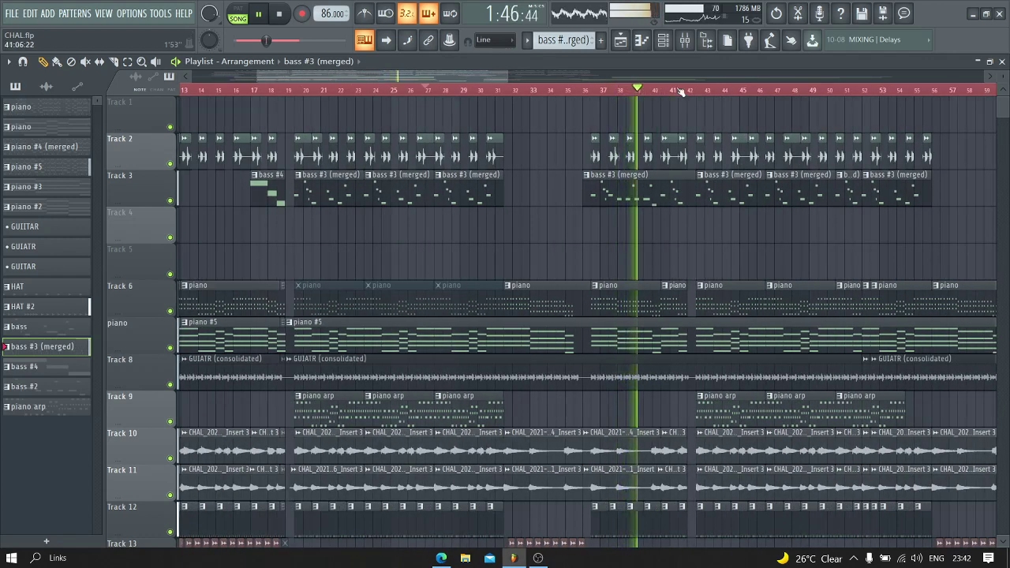
Step: Play the transition from the middle of bar 41 and review the following section across Tracks 1 to 30
{"action": "key", "text": "space"}
{"action": "scroll", "coordinate": [680, 92], "scroll_direction": "up", "scroll_amount": 4}
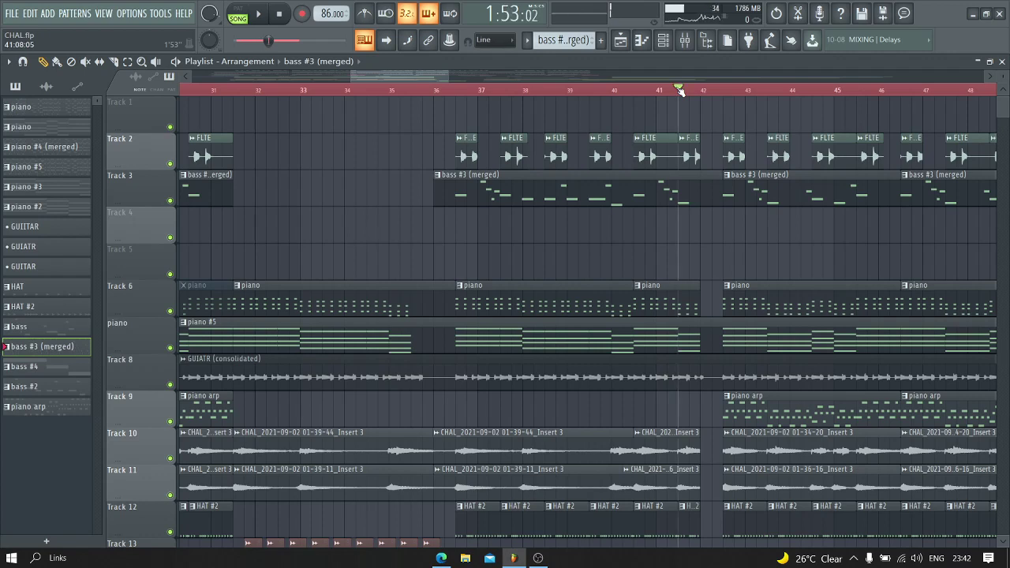
{"action": "key", "text": "space"}
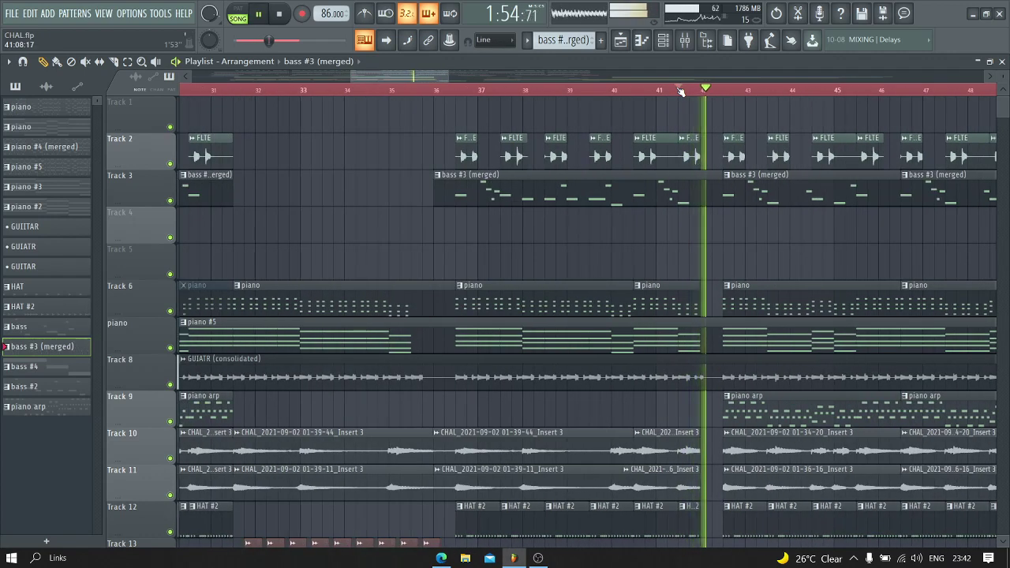
{"action": "scroll", "coordinate": [711, 91], "scroll_direction": "down", "scroll_amount": 4}
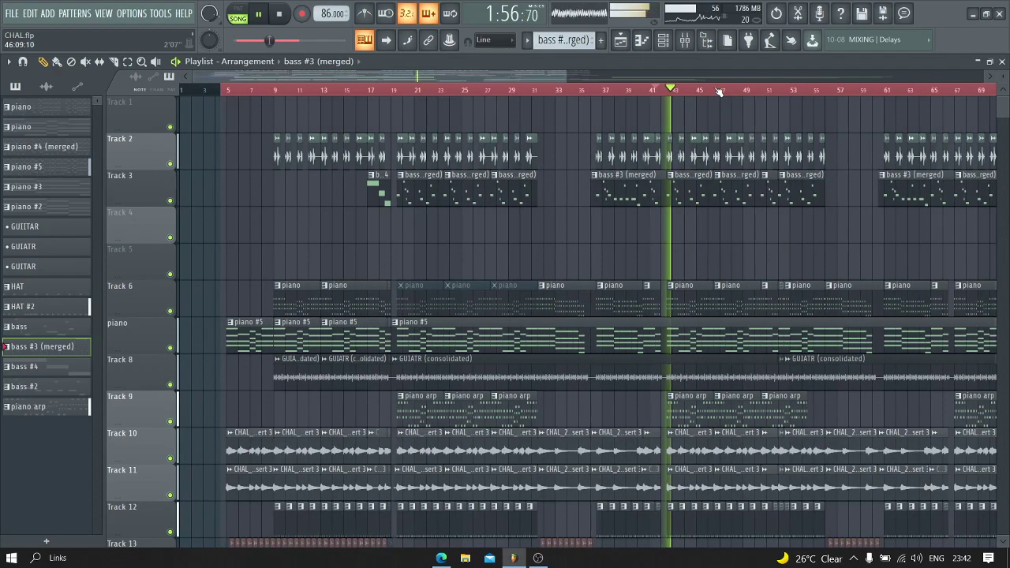
{"action": "scroll", "coordinate": [719, 91], "scroll_direction": "up", "scroll_amount": 3}
{"action": "scroll", "coordinate": [719, 91], "scroll_direction": "down", "scroll_amount": 4}
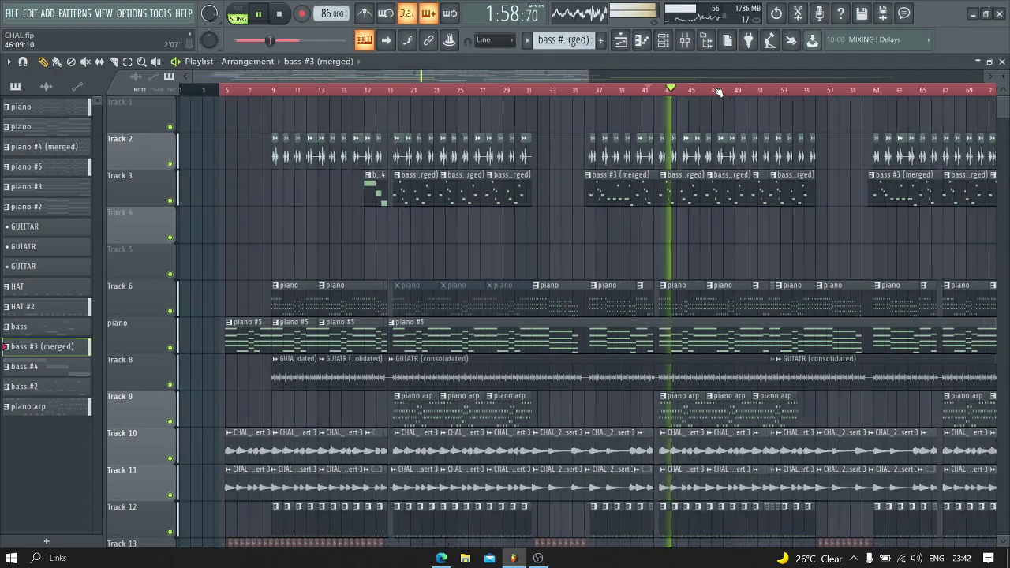
{"action": "scroll", "coordinate": [516, 157], "scroll_direction": "down", "scroll_amount": 6}
{"action": "scroll", "coordinate": [537, 134], "scroll_direction": "down", "scroll_amount": 2}
{"action": "key", "text": "space"}
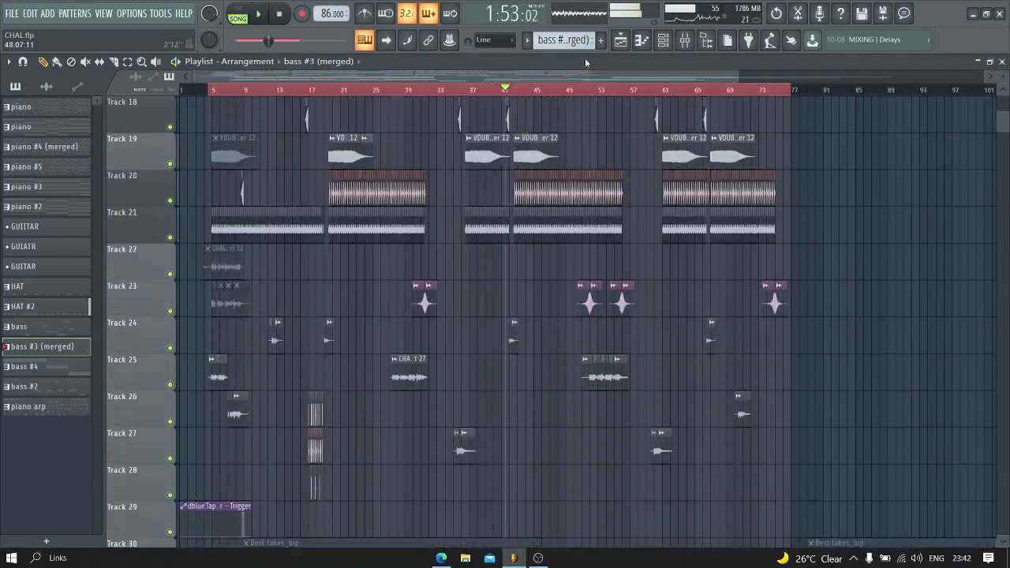
Step: Play from bar 52 while reviewing the effect clips on Tracks 23 and 25 and the vocal tracks below
{"action": "left_click", "coordinate": [591, 93]}
{"action": "key", "text": "space"}
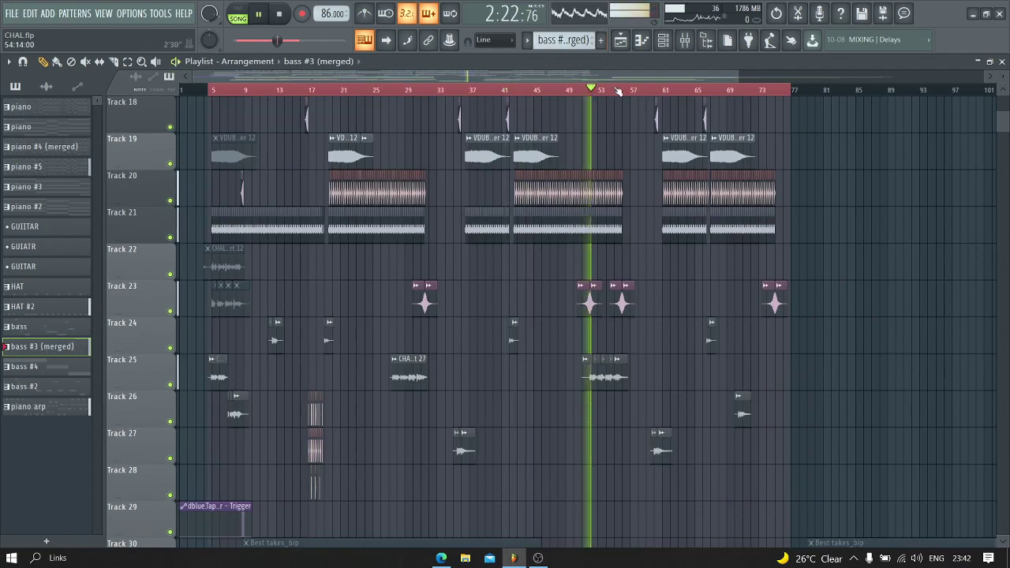
{"action": "scroll", "coordinate": [623, 91], "scroll_direction": "up", "scroll_amount": 3}
{"action": "scroll", "coordinate": [622, 91], "scroll_direction": "up", "scroll_amount": 1}
{"action": "scroll", "coordinate": [623, 91], "scroll_direction": "down", "scroll_amount": 3}
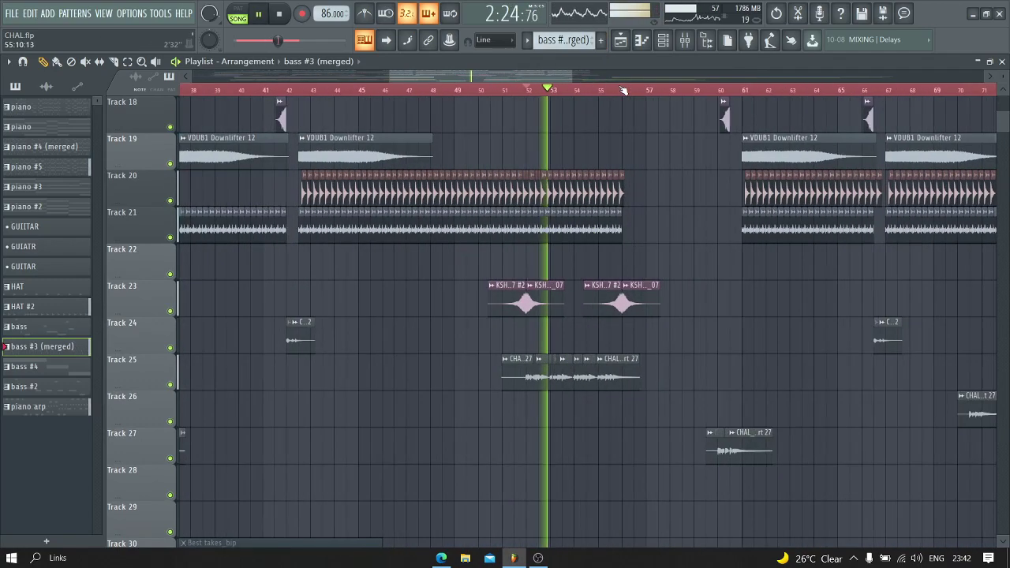
{"action": "scroll", "coordinate": [623, 91], "scroll_direction": "down", "scroll_amount": 3}
{"action": "scroll", "coordinate": [600, 203], "scroll_direction": "down", "scroll_amount": 14}
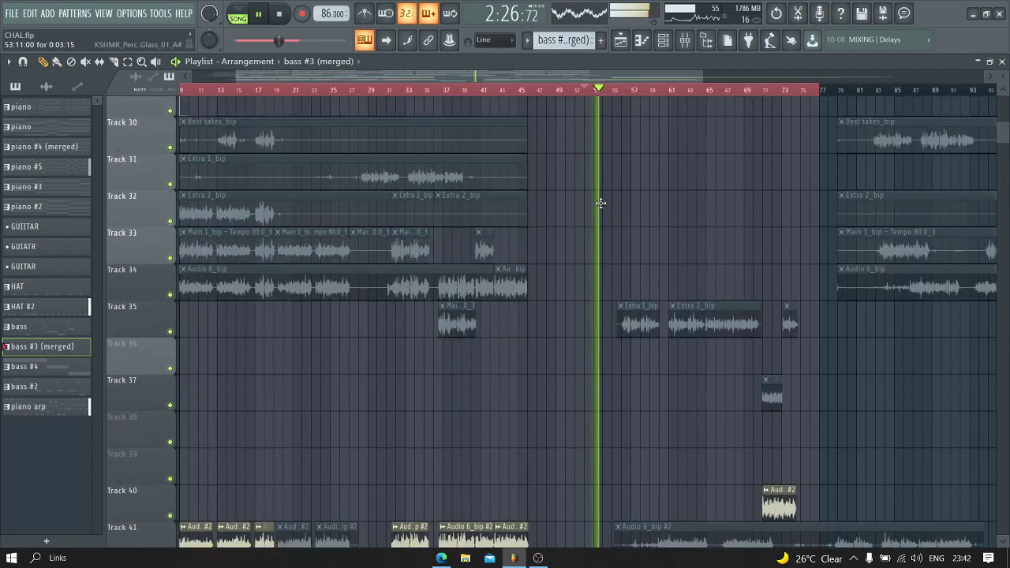
Step: Play the vocal section from bar 71, stop playback in bar 74, and review the closing clips on Tracks 17 to 28
{"action": "left_click", "coordinate": [749, 90]}
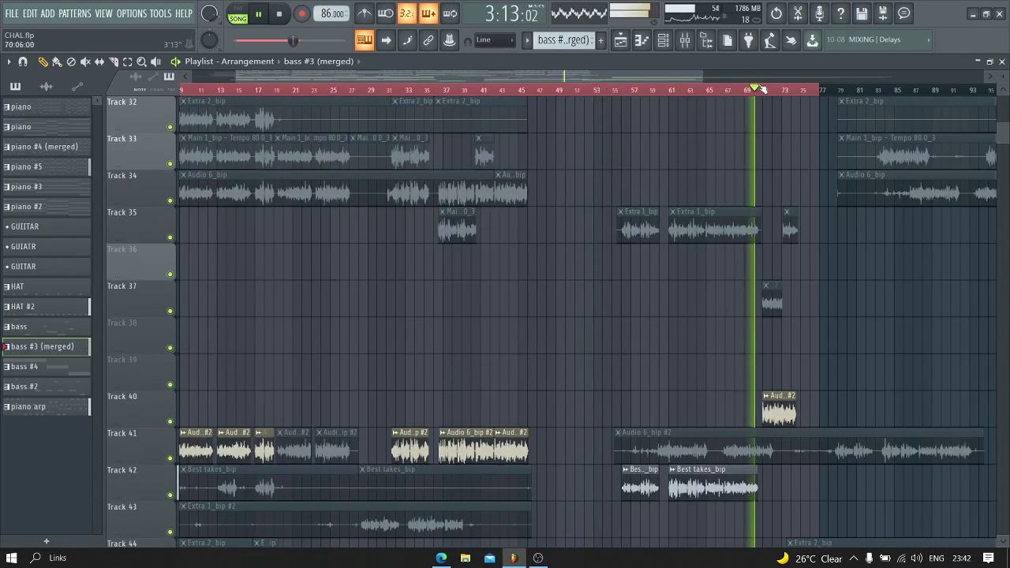
{"action": "scroll", "coordinate": [819, 89], "scroll_direction": "up", "scroll_amount": 6}
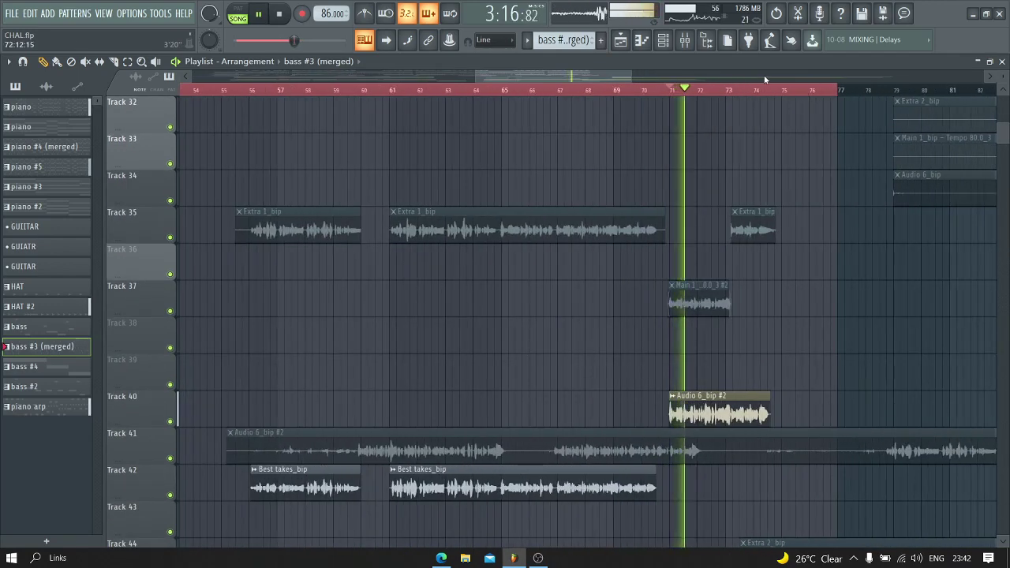
{"action": "left_click", "coordinate": [770, 90]}
{"action": "scroll", "coordinate": [250, 289], "scroll_direction": "up", "scroll_amount": 20}
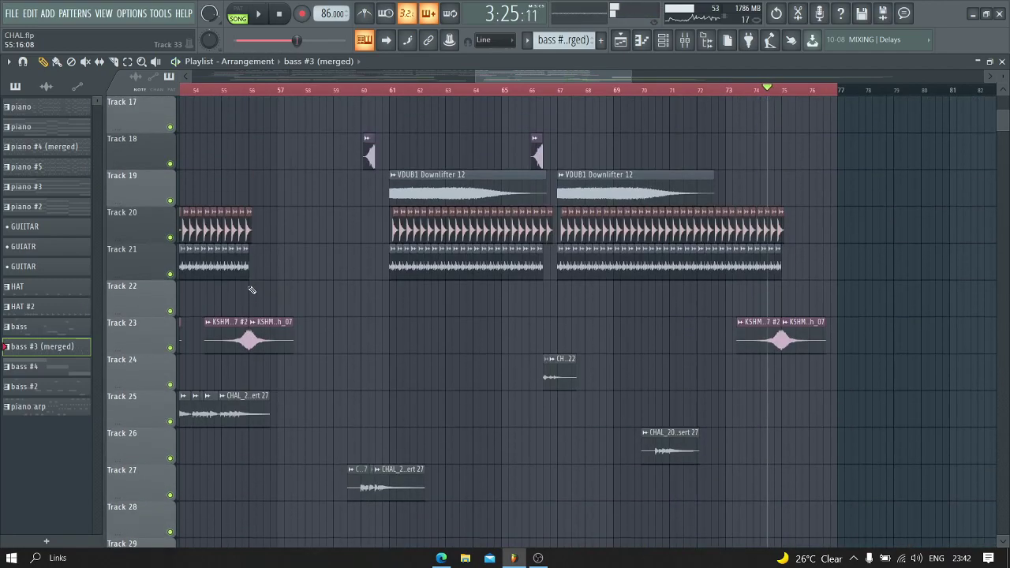
Step: Review the arrangement from the closing bars around bar 75 back to the opening section at bar 5
{"action": "key", "text": "space"}
{"action": "scroll", "coordinate": [553, 92], "scroll_direction": "down", "scroll_amount": 5}
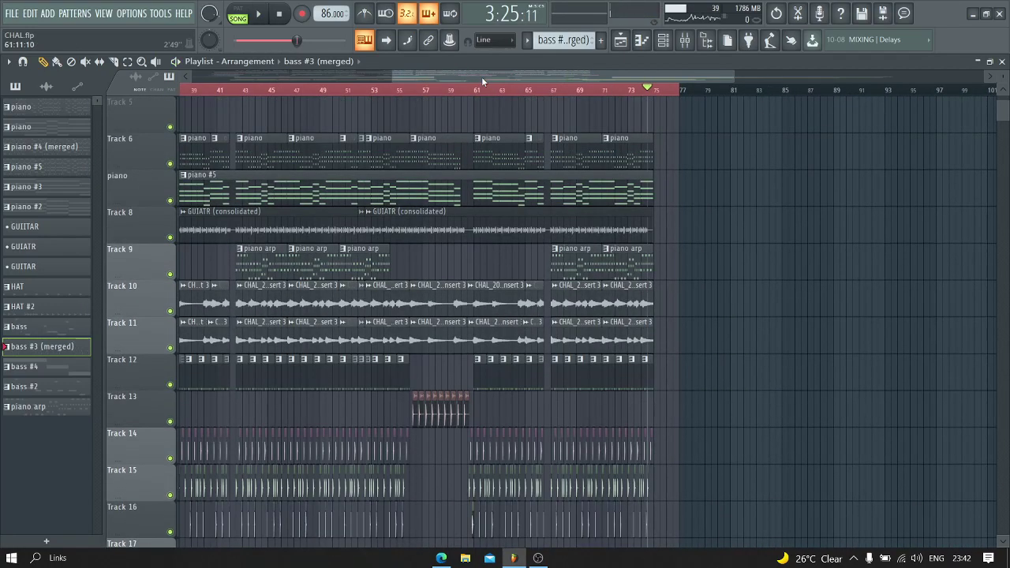
{"action": "scroll", "coordinate": [236, 98], "scroll_direction": "down", "scroll_amount": 2}
{"action": "scroll", "coordinate": [225, 95], "scroll_direction": "up", "scroll_amount": 6}
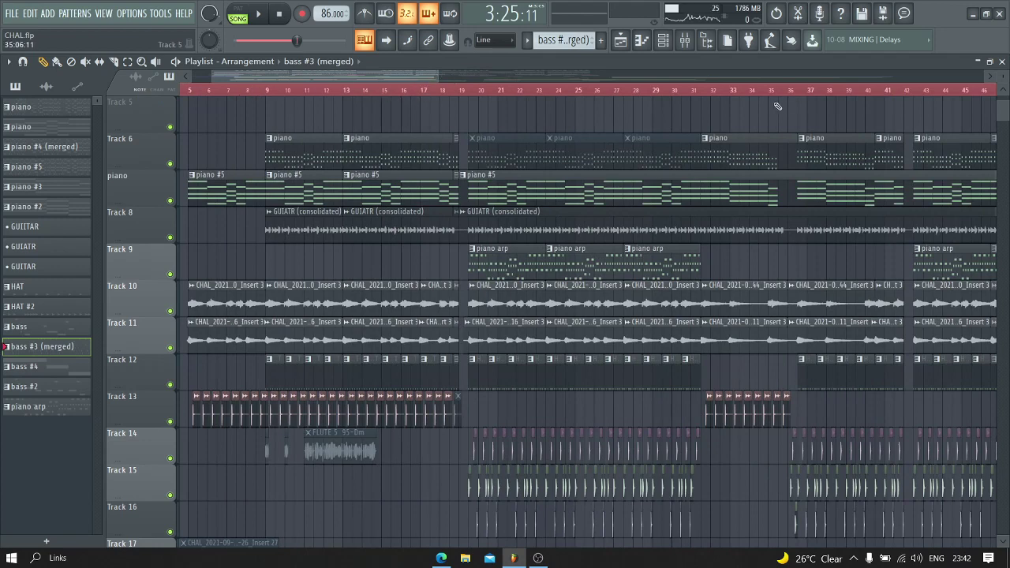
{"action": "scroll", "coordinate": [777, 106], "scroll_direction": "down", "scroll_amount": 6}
Step: Play the song from bar 31 while reviewing the drum and effect tracks and the vocal clips on Tracks 31 to 45
{"action": "key", "text": "space"}
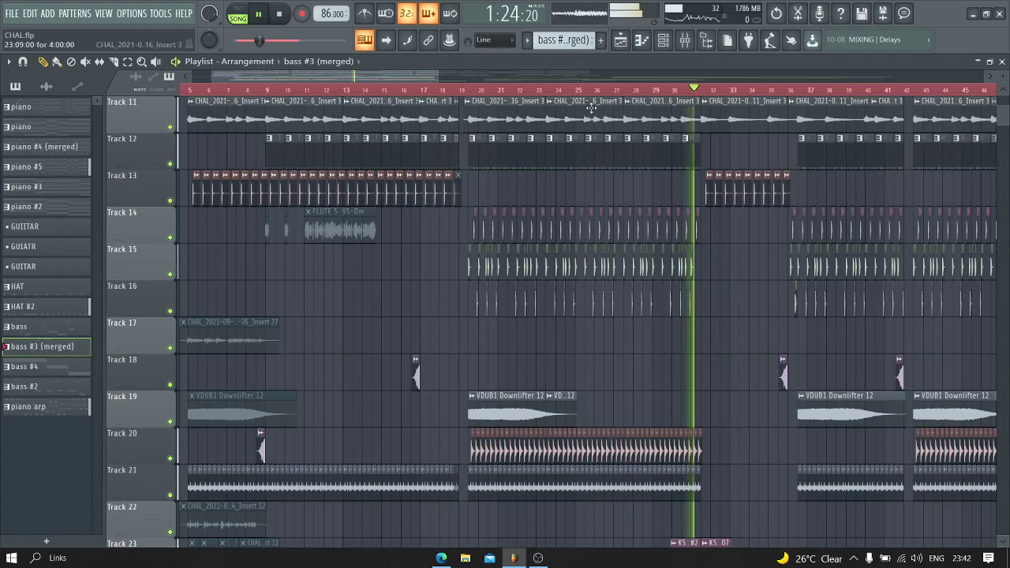
{"action": "scroll", "coordinate": [560, 122], "scroll_direction": "up", "scroll_amount": 7}
{"action": "scroll", "coordinate": [563, 126], "scroll_direction": "down", "scroll_amount": 20}
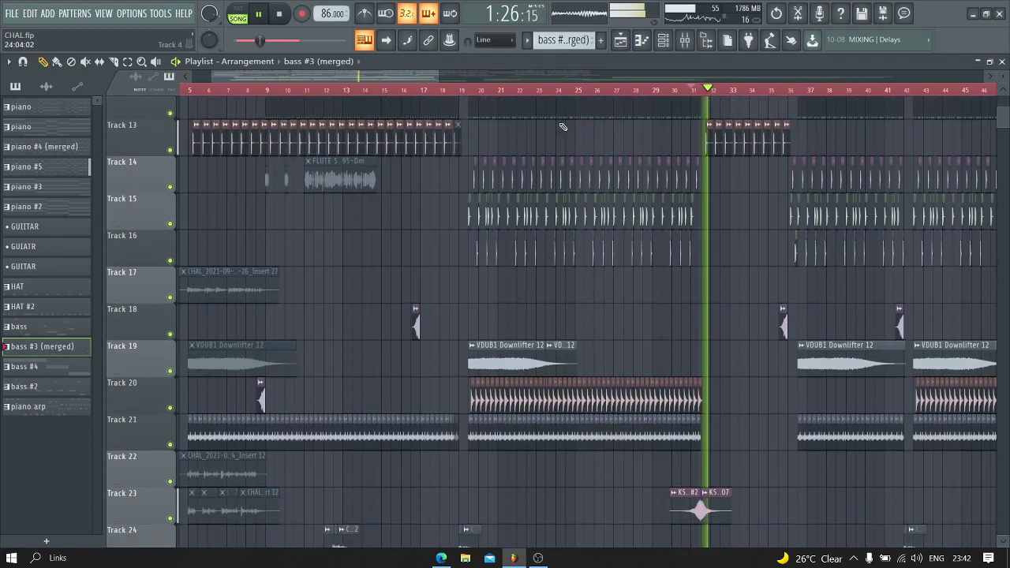
{"action": "scroll", "coordinate": [802, 133], "scroll_direction": "down", "scroll_amount": 4}
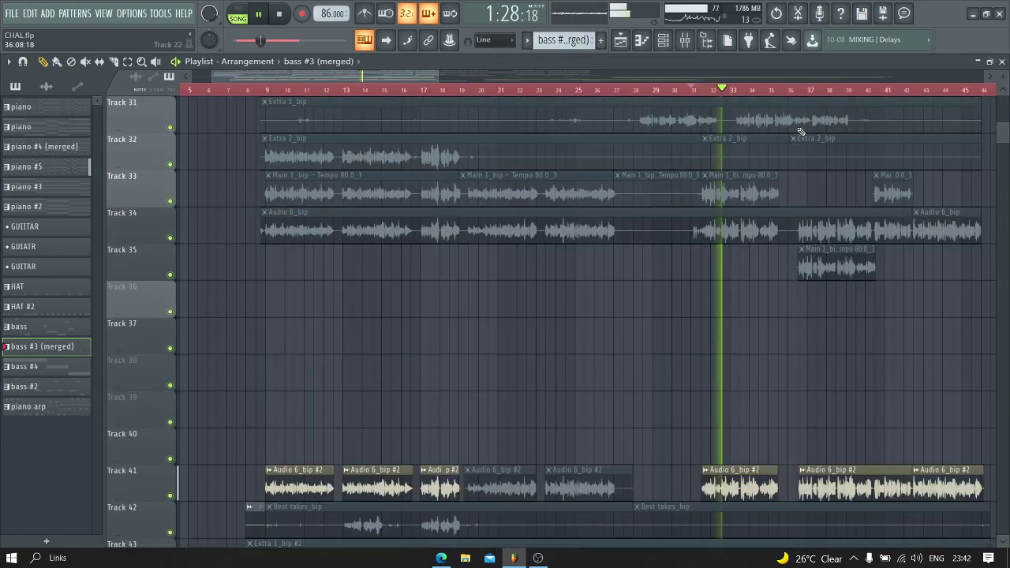
{"action": "scroll", "coordinate": [750, 138], "scroll_direction": "up", "scroll_amount": 5}
{"action": "scroll", "coordinate": [694, 145], "scroll_direction": "down", "scroll_amount": 5}
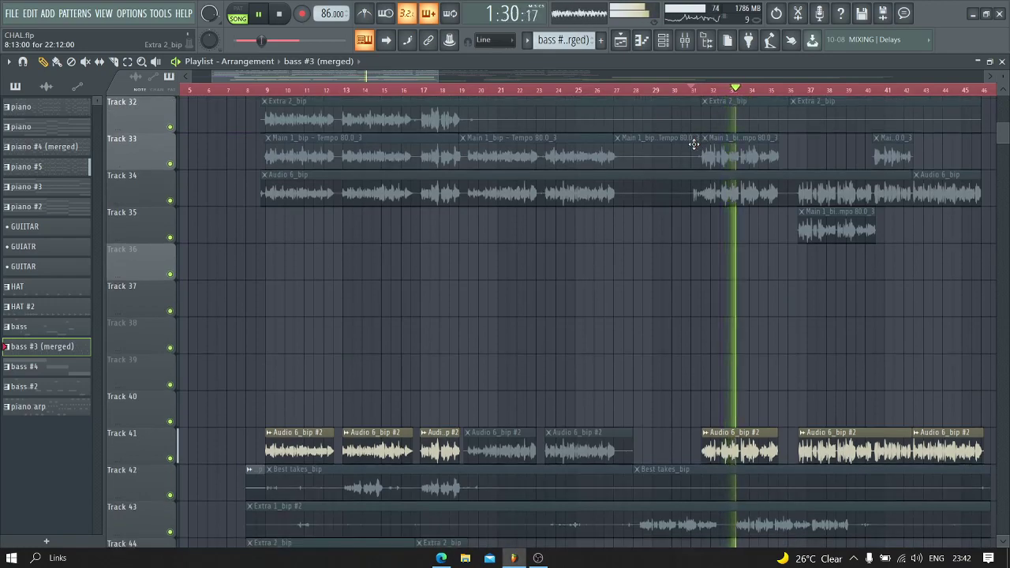
Step: Review the piano, guitar and drum clips on Tracks 2 to 13 through bar 35 during playback, and stop playback
{"action": "scroll", "coordinate": [694, 145], "scroll_direction": "up", "scroll_amount": 20}
{"action": "scroll", "coordinate": [693, 144], "scroll_direction": "up", "scroll_amount": 3}
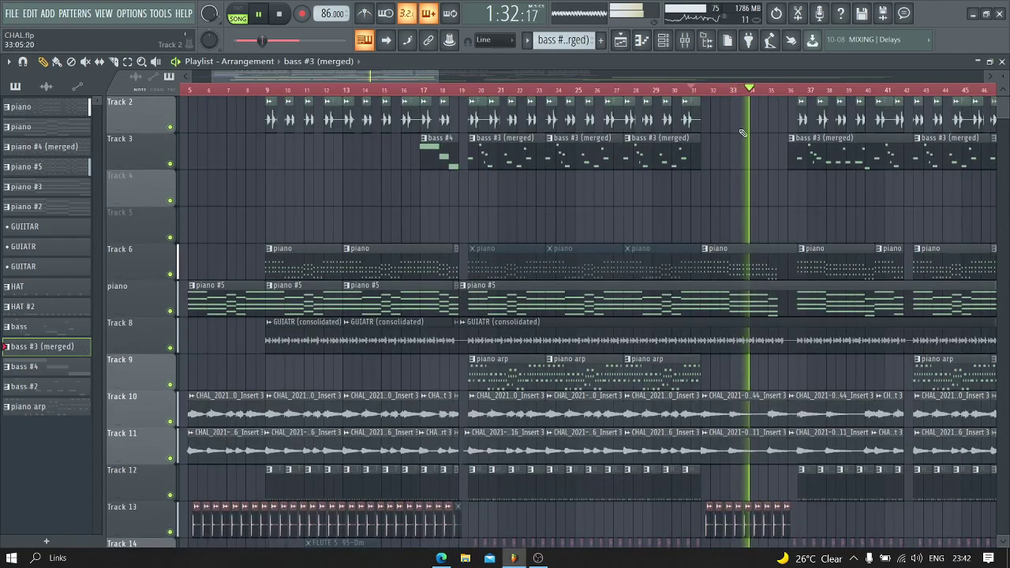
{"action": "scroll", "coordinate": [789, 91], "scroll_direction": "up", "scroll_amount": 4}
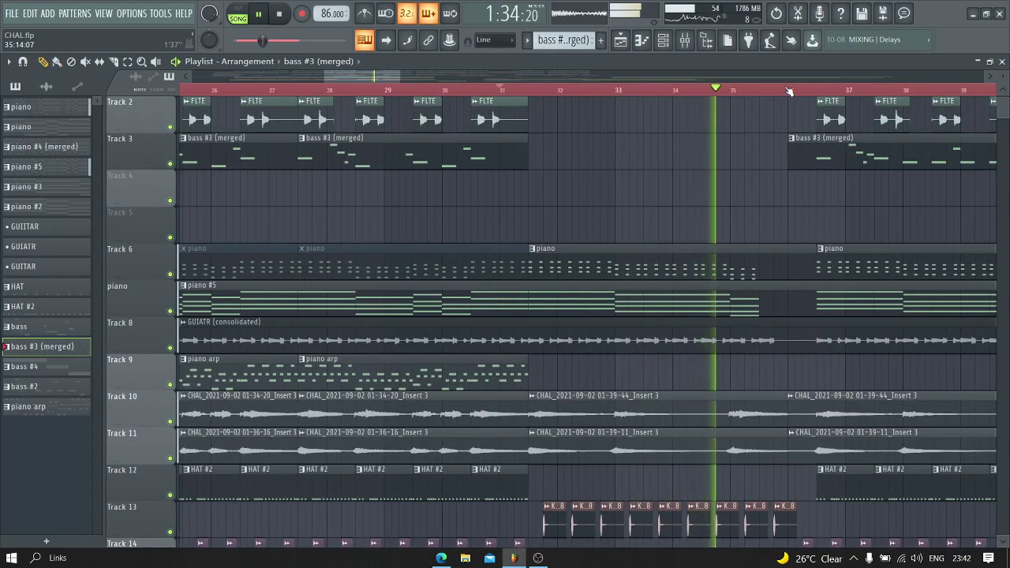
{"action": "scroll", "coordinate": [788, 92], "scroll_direction": "down", "scroll_amount": 4}
{"action": "scroll", "coordinate": [788, 91], "scroll_direction": "down", "scroll_amount": 2}
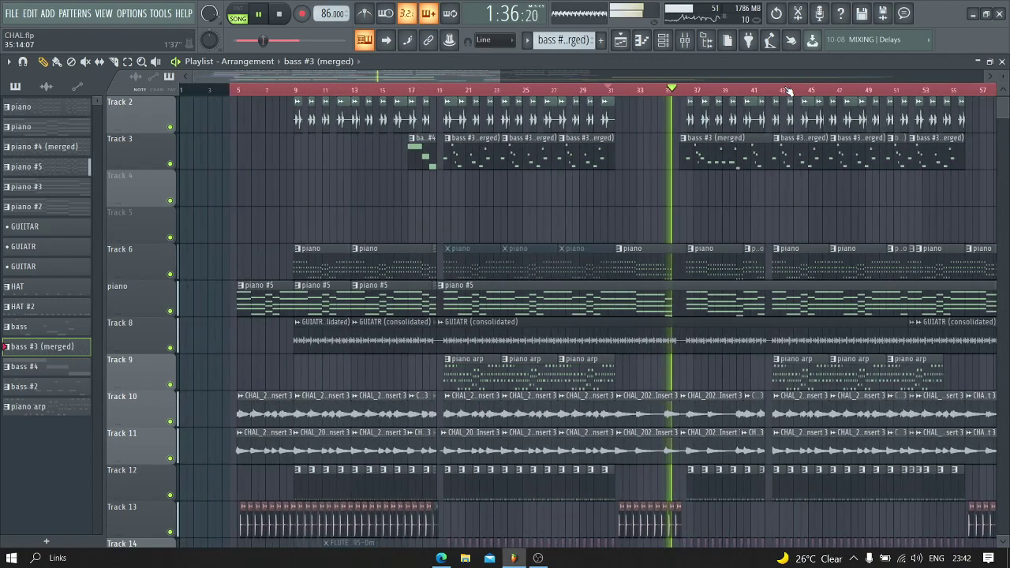
{"action": "key", "text": "space"}
Step: Solo the vocal on Track 41 and play it from around bar 32
{"action": "scroll", "coordinate": [616, 170], "scroll_direction": "down", "scroll_amount": 10}
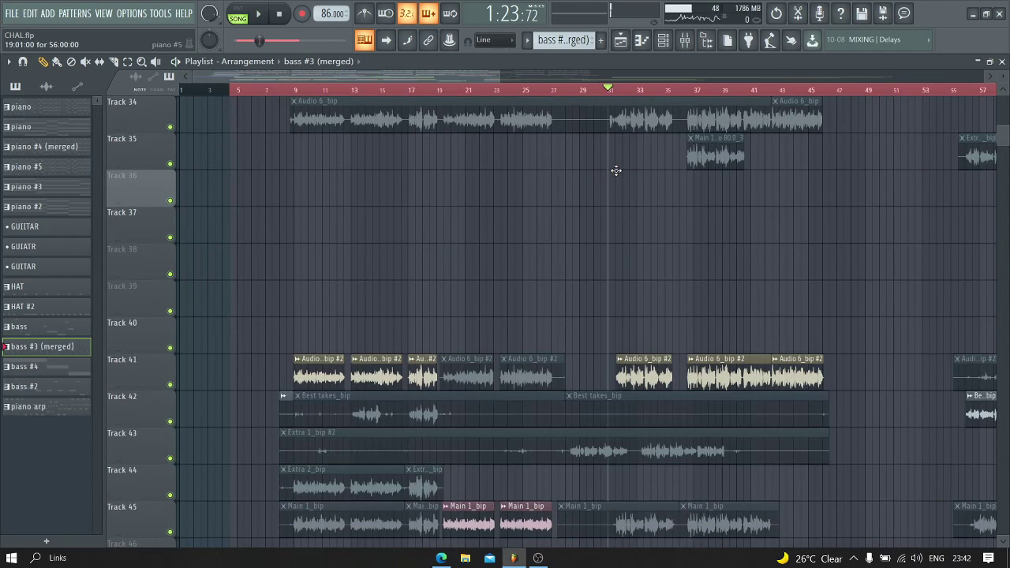
{"action": "scroll", "coordinate": [616, 171], "scroll_direction": "down", "scroll_amount": 2}
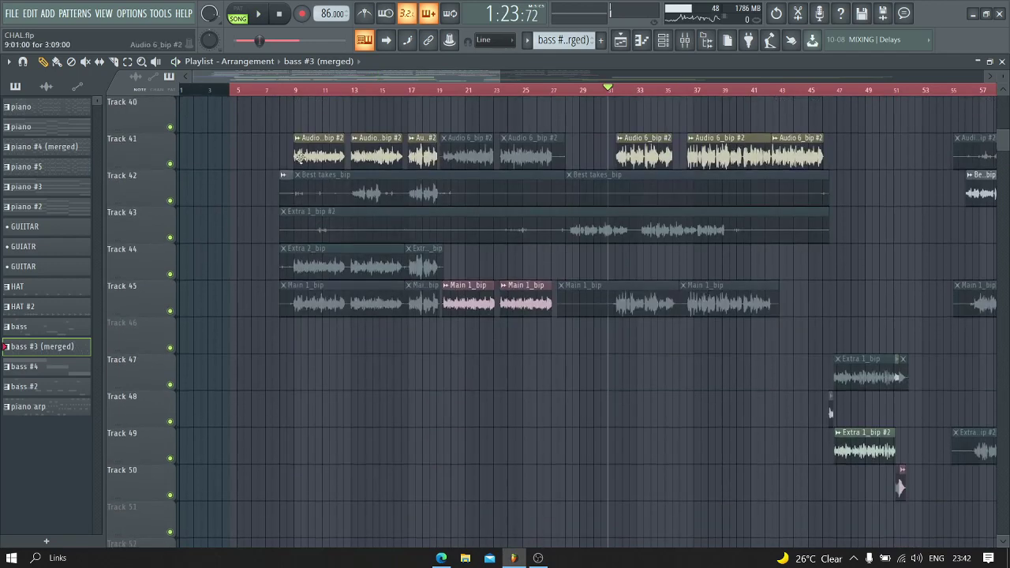
{"action": "right_click", "coordinate": [170, 164]}
{"action": "key", "text": "space"}
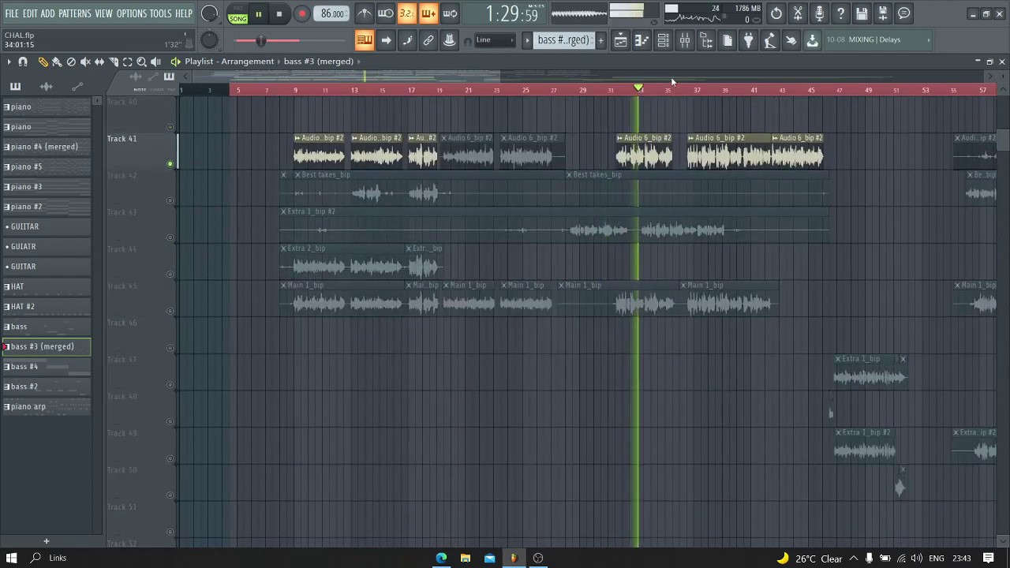
Step: Stop playback, find the Main 1_bip insert in the mixer, and briefly open and close its Auto-Tune EFX
{"action": "left_click", "coordinate": [694, 41]}
{"action": "key", "text": "space"}
{"action": "scroll", "coordinate": [639, 143], "scroll_direction": "down", "scroll_amount": 4}
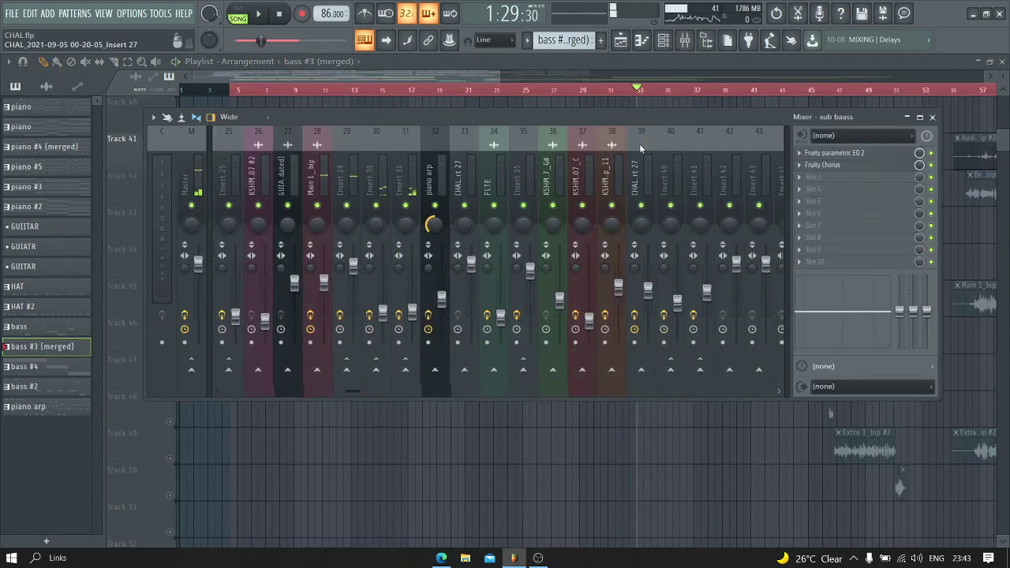
{"action": "left_click", "coordinate": [320, 150]}
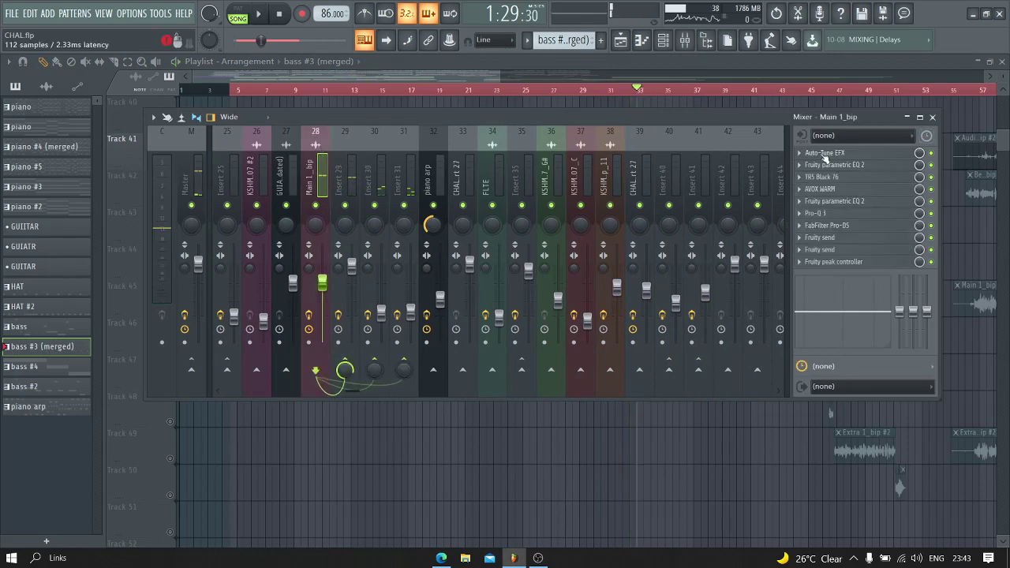
{"action": "left_click", "coordinate": [825, 154]}
{"action": "left_click", "coordinate": [685, 125]}
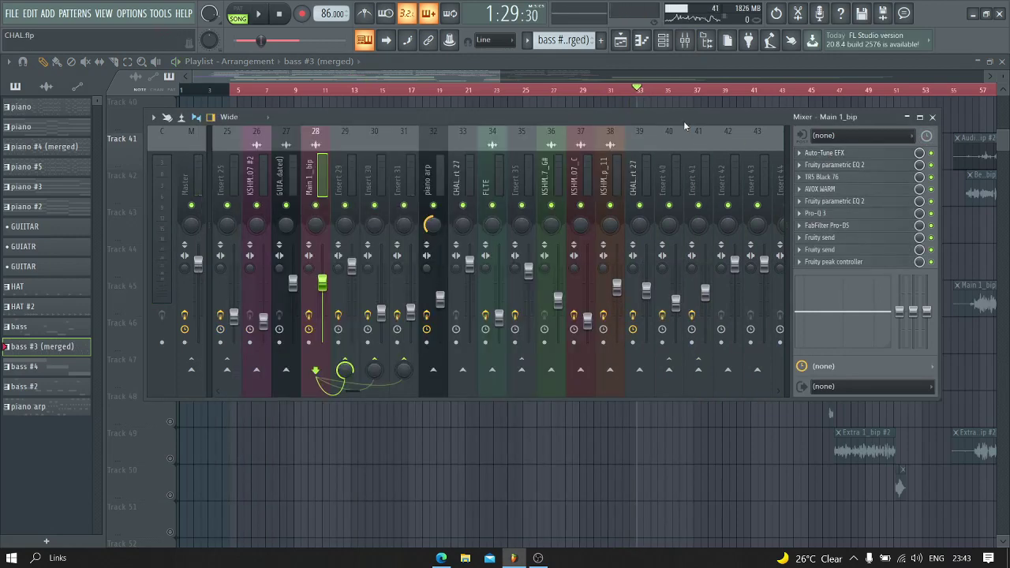
Step: Hide the playlist, leave only the mixer in view, and select the Main 1_bip insert on track 28
{"action": "left_click", "coordinate": [685, 41]}
{"action": "key", "text": "F5"}
{"action": "left_click", "coordinate": [685, 41]}
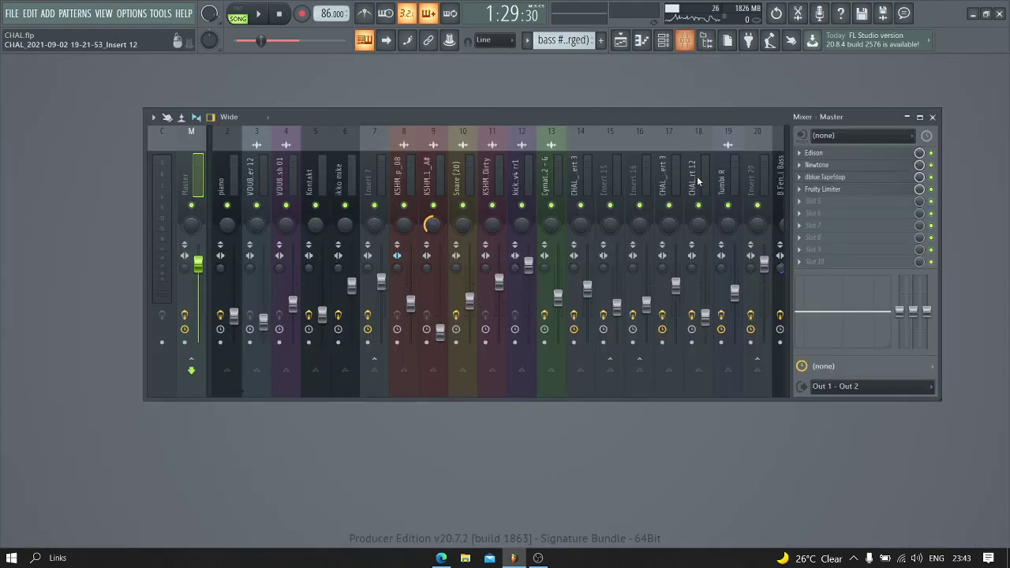
{"action": "scroll", "coordinate": [513, 158], "scroll_direction": "down", "scroll_amount": 5}
{"action": "left_click", "coordinate": [641, 147]}
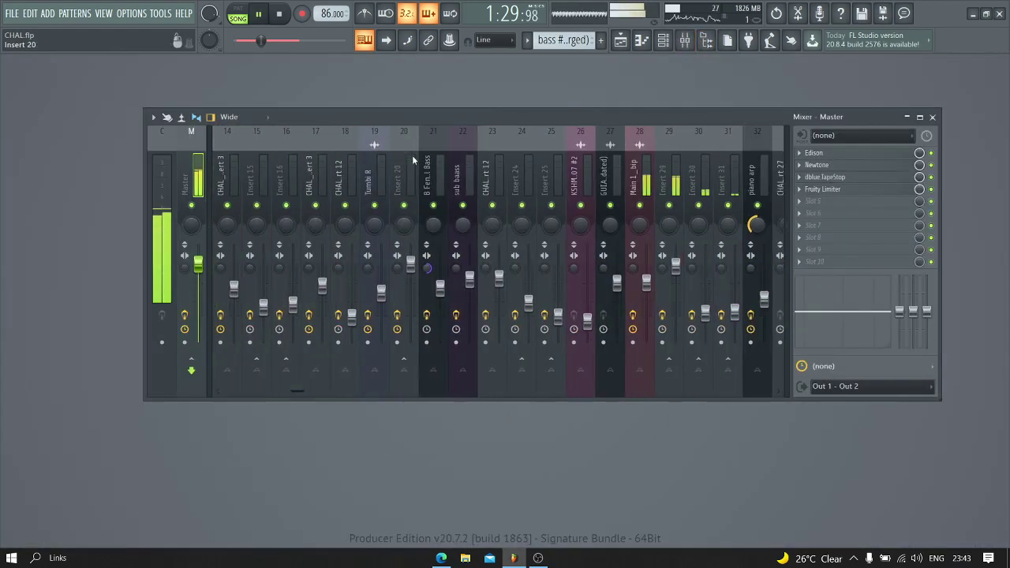
Step: Inspect the vocal's Auto-Tune EFX settings and its list of key choices, and close the plugin
{"action": "left_click", "coordinate": [849, 156]}
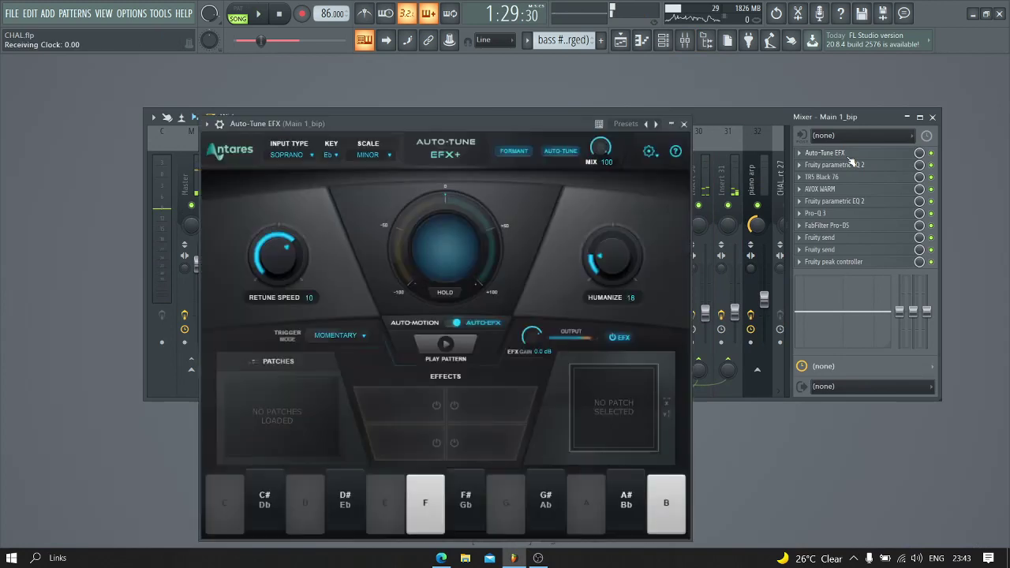
{"action": "left_click", "coordinate": [330, 159]}
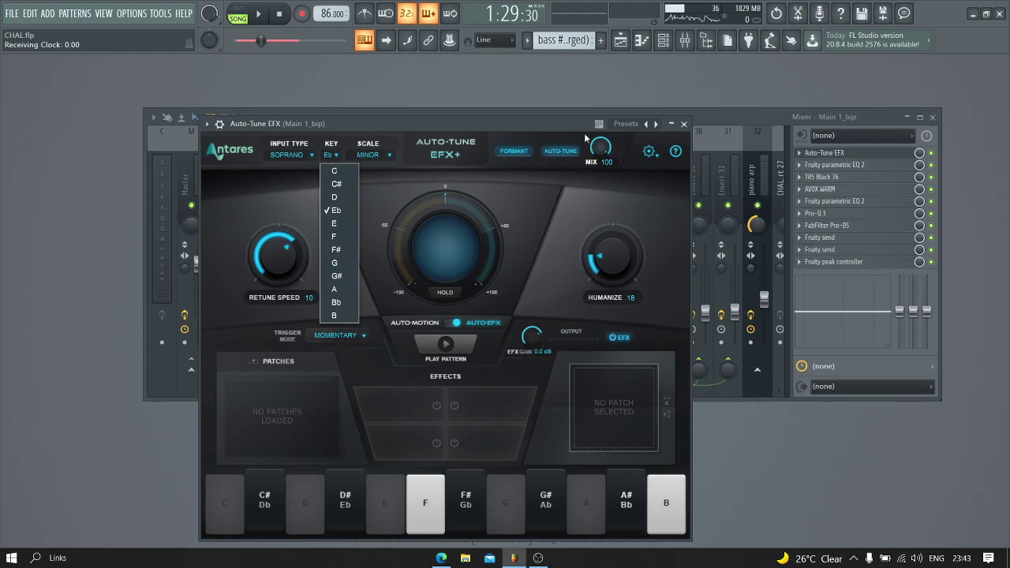
{"action": "left_click", "coordinate": [683, 124]}
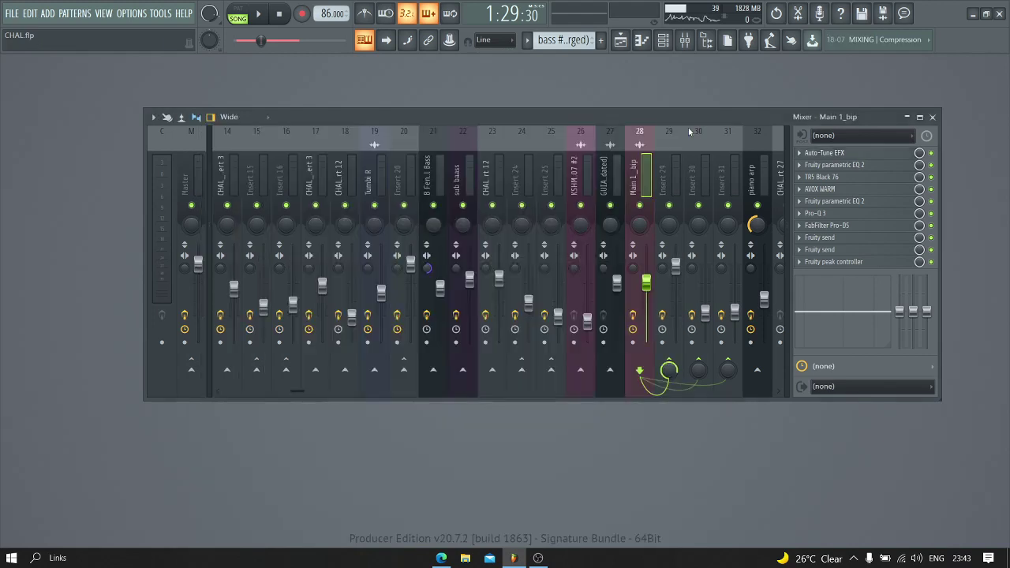
Step: Save the project while reviewing the vocal's first Fruity parametric EQ 2 and the TR5 Black 76 compressor
{"action": "left_click", "coordinate": [855, 167]}
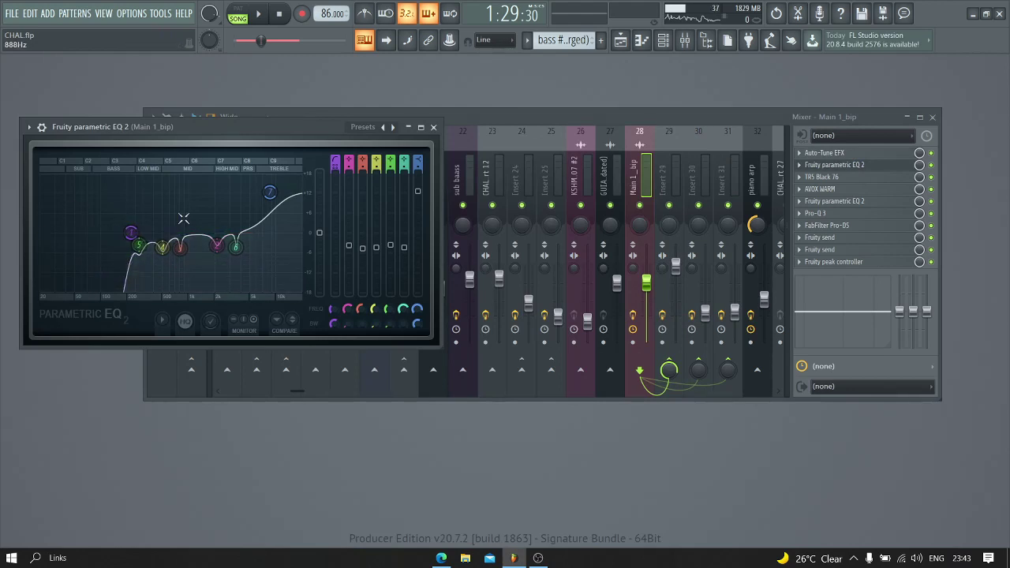
{"action": "key", "text": "ctrl+s"}
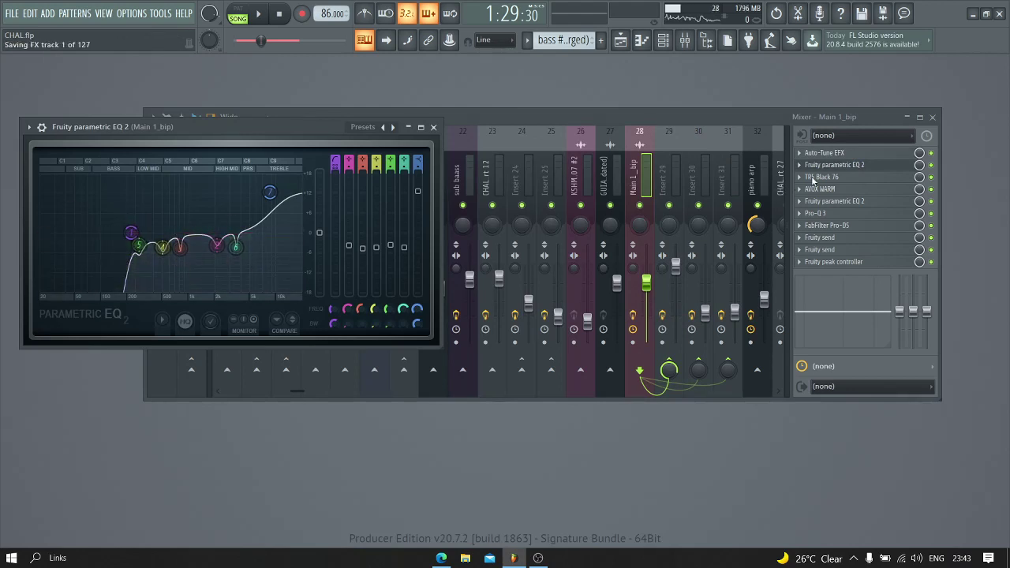
{"action": "left_click", "coordinate": [836, 178]}
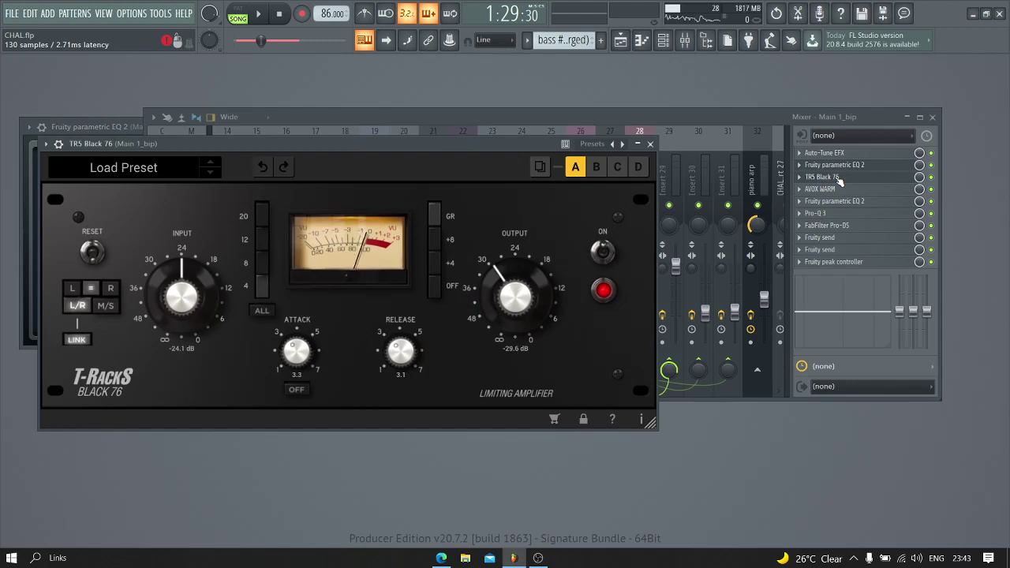
{"action": "left_click", "coordinate": [839, 178]}
Step: Examine the AVOX WARM tube saturation settings on the vocal while playing it back
{"action": "left_click", "coordinate": [837, 189]}
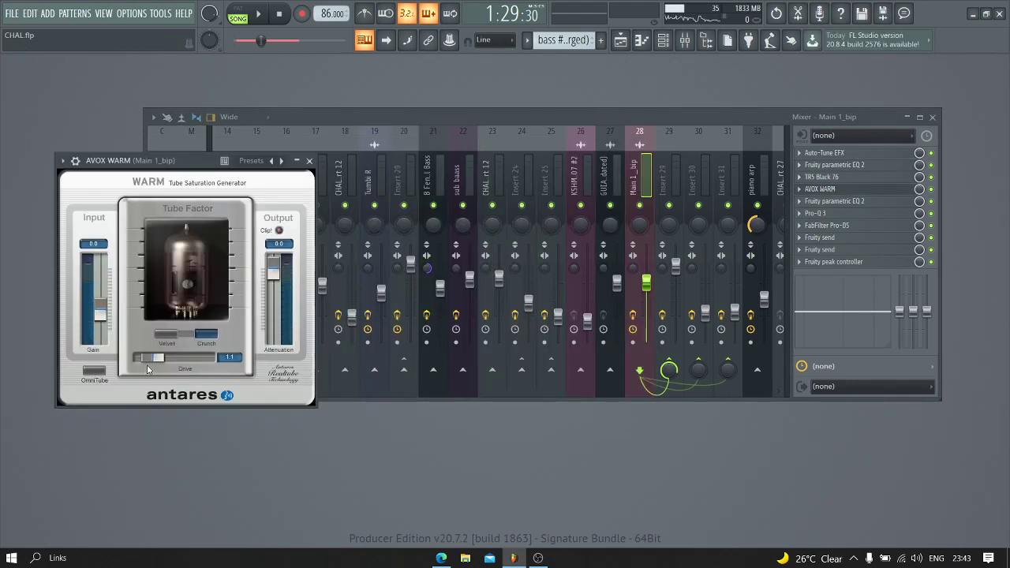
{"action": "key", "text": "space"}
{"action": "key", "text": "space"}
{"action": "left_click", "coordinate": [259, 14]}
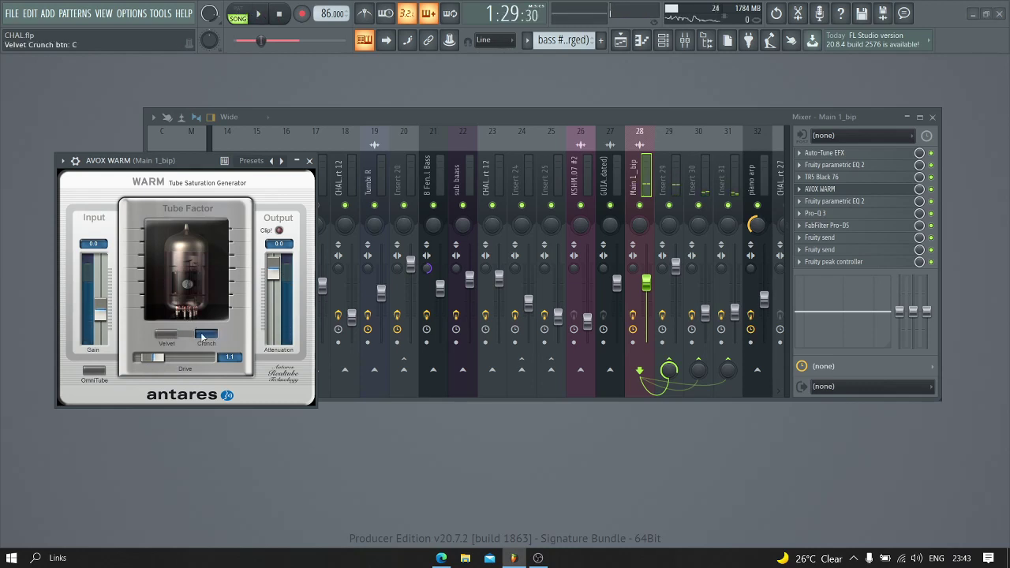
{"action": "left_click", "coordinate": [257, 16]}
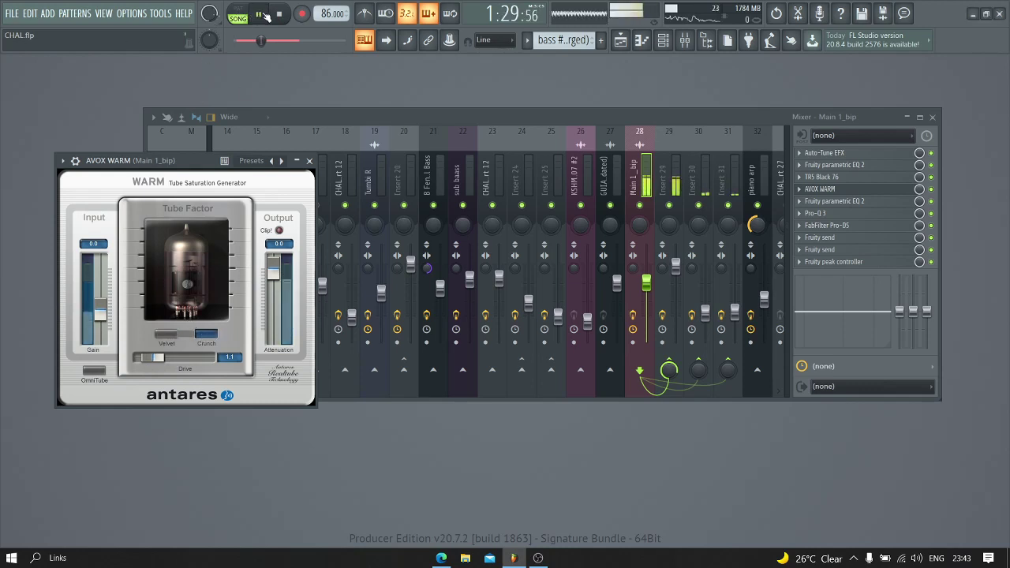
Step: Inspect the vocal's second Fruity parametric EQ 2, Pro-Q 3 and FabFilter Pro-DS, playing the vocal through the de-esser
{"action": "left_click", "coordinate": [840, 202]}
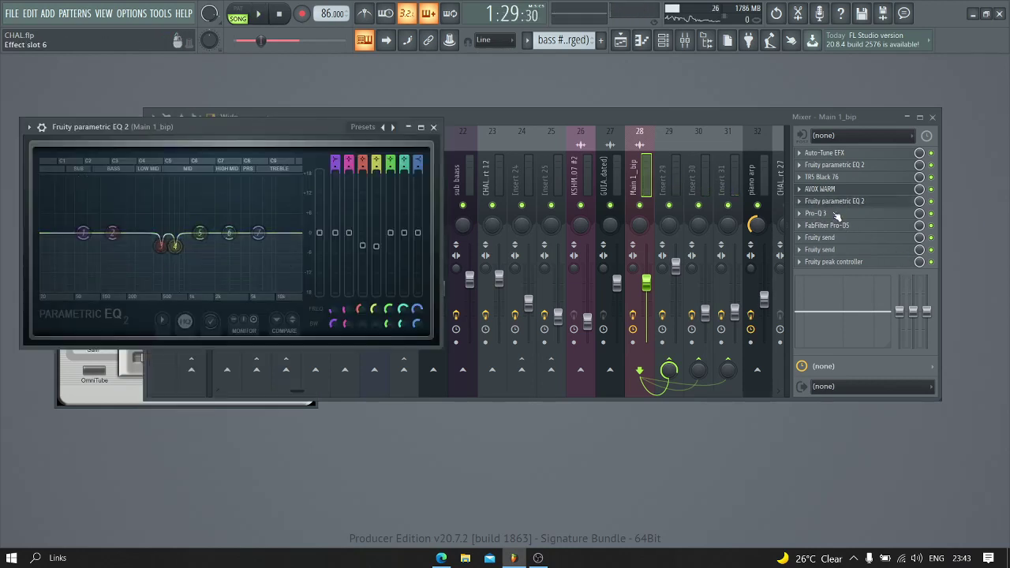
{"action": "left_click", "coordinate": [837, 215]}
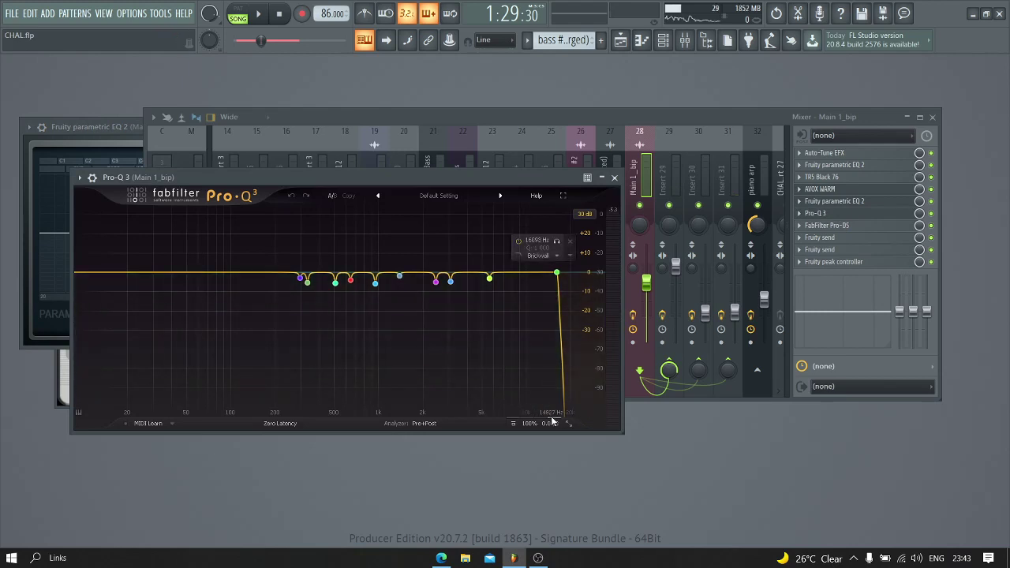
{"action": "left_click", "coordinate": [852, 227]}
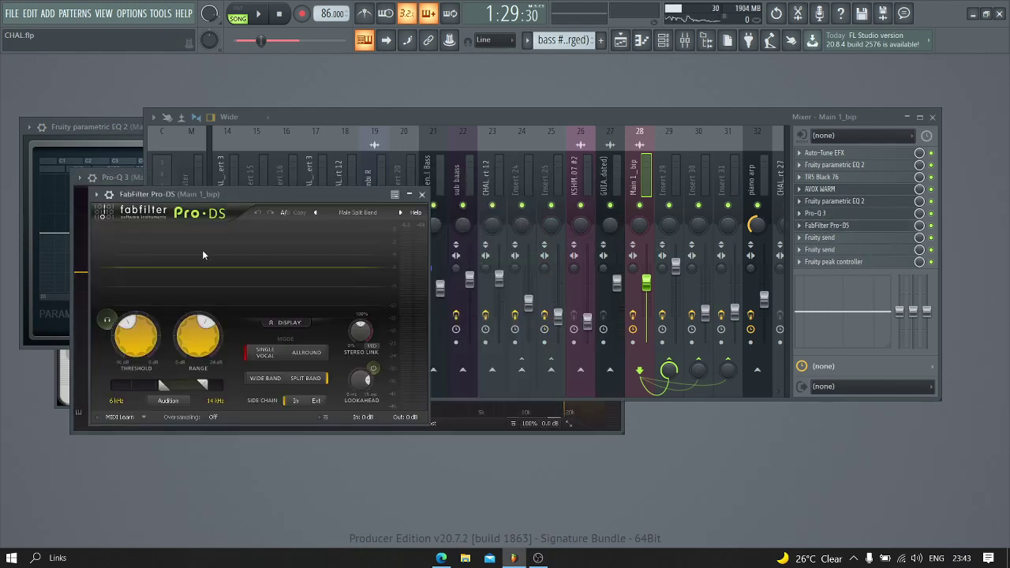
{"action": "key", "text": "space"}
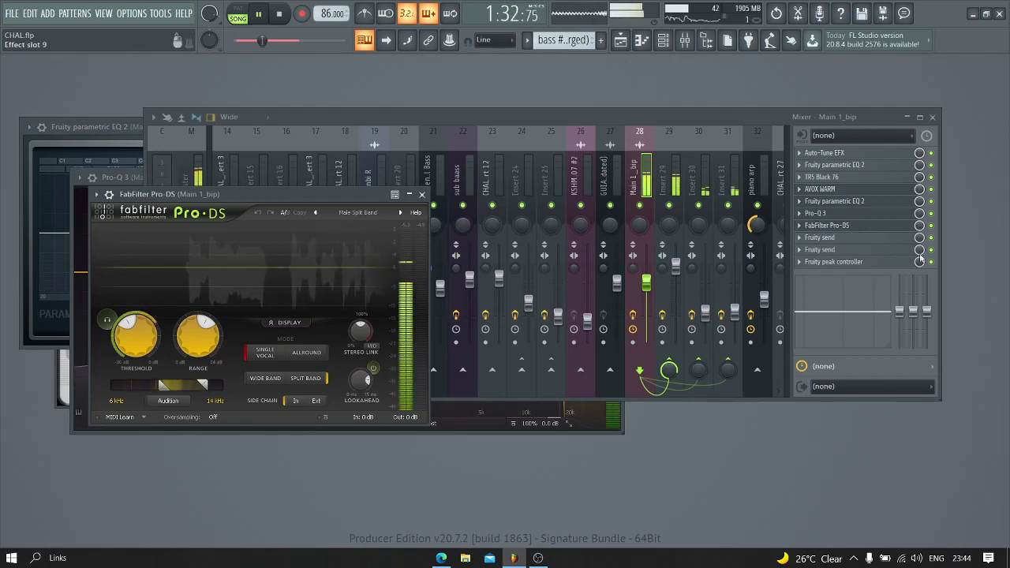
{"action": "key", "text": "space"}
Step: Inspect the vocal's two Fruity sends and the Fruity peak controller, and close all open windows
{"action": "left_click", "coordinate": [821, 240]}
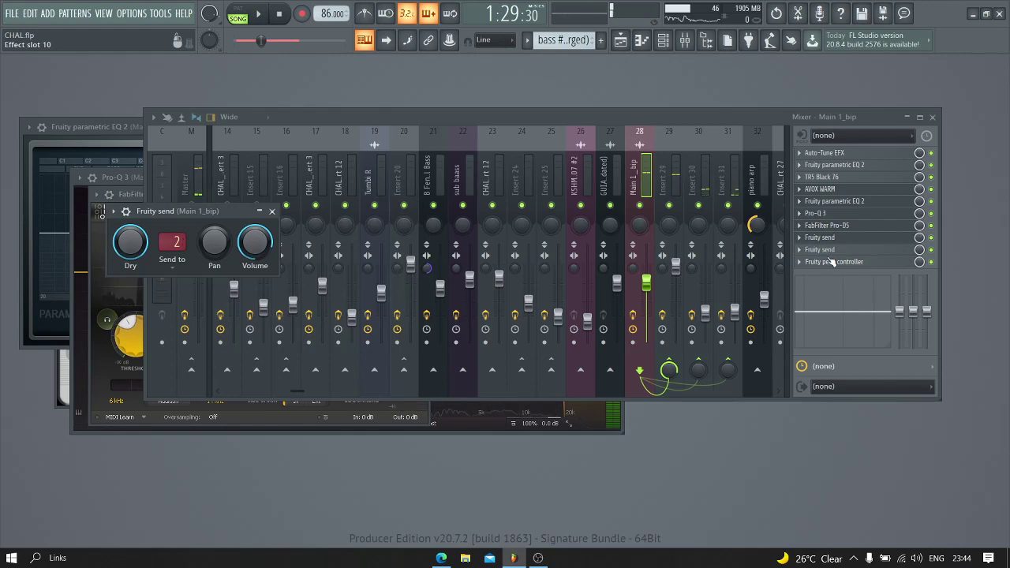
{"action": "left_click", "coordinate": [832, 262]}
{"action": "left_click", "coordinate": [837, 253]}
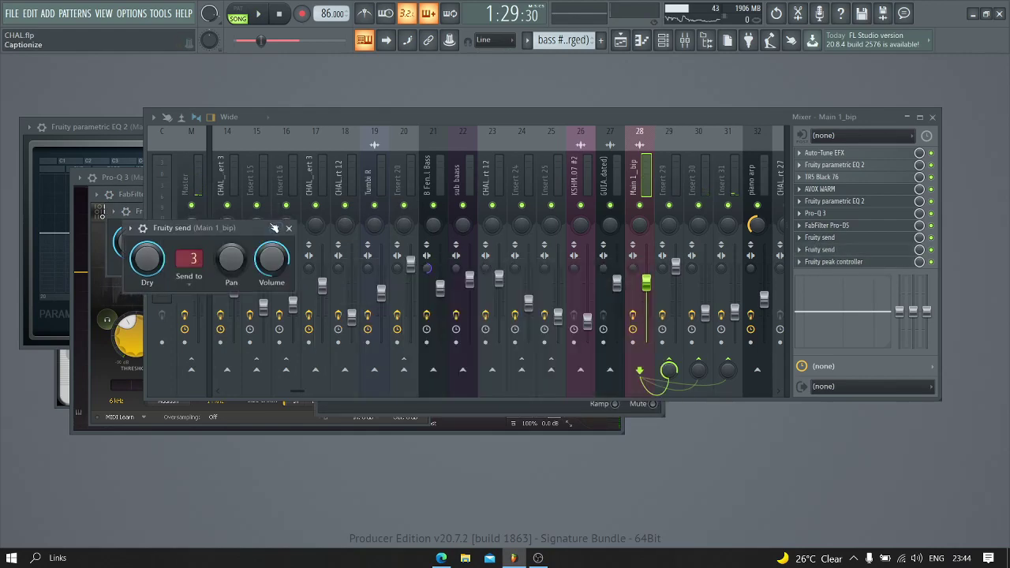
{"action": "left_click", "coordinate": [291, 228]}
{"action": "key", "text": "F12"}
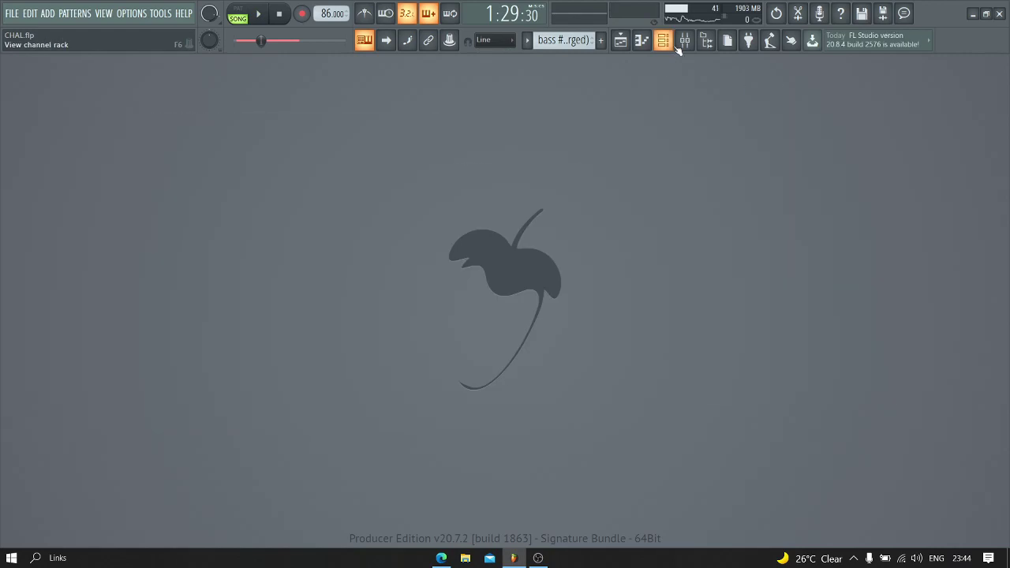
Step: Inspect the effect chains on the vocal's routed mixer tracks Insert 29, Insert 30 and Insert 31 during playback
{"action": "left_click", "coordinate": [684, 40]}
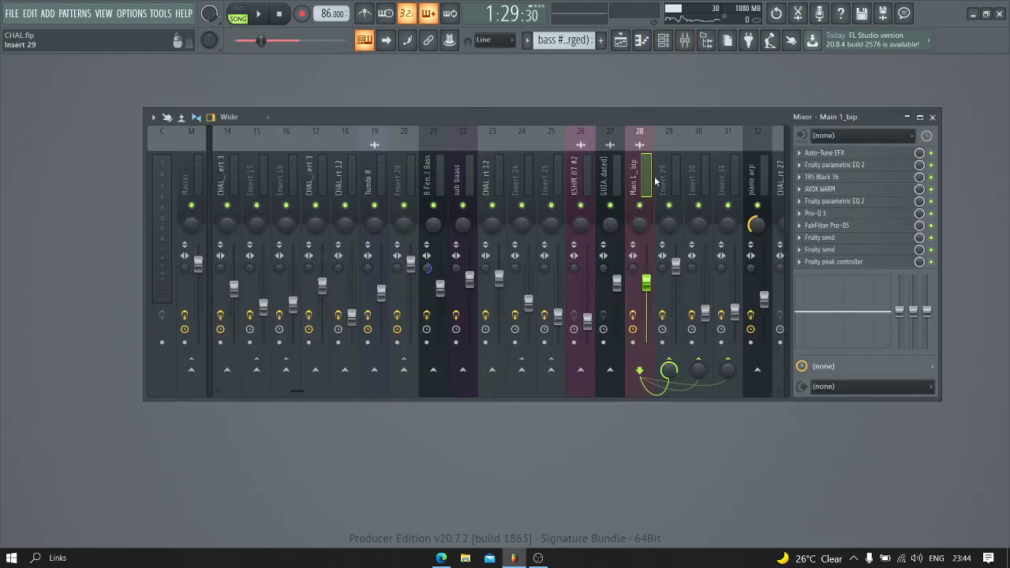
{"action": "left_click", "coordinate": [677, 176]}
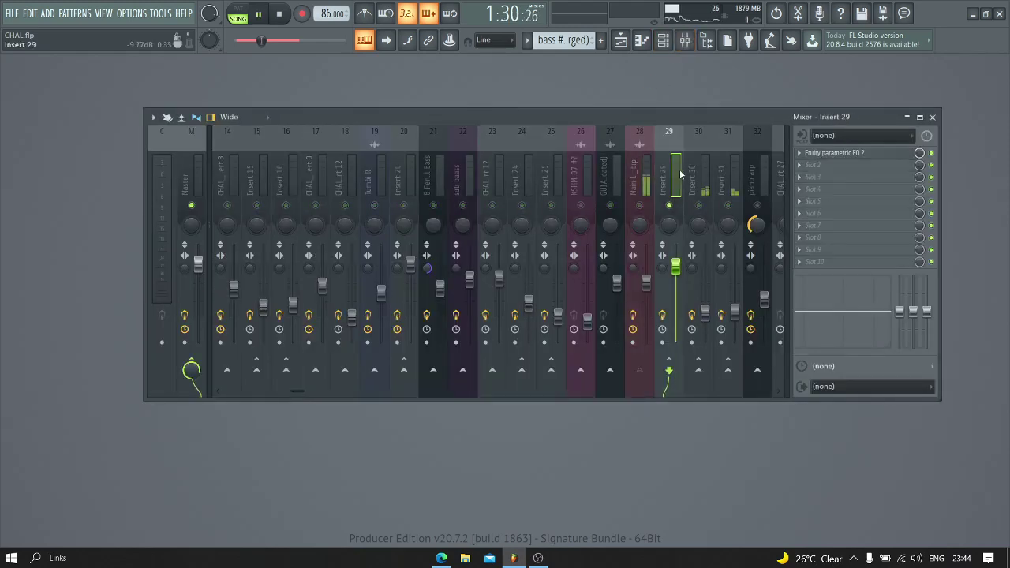
{"action": "left_click", "coordinate": [705, 171]}
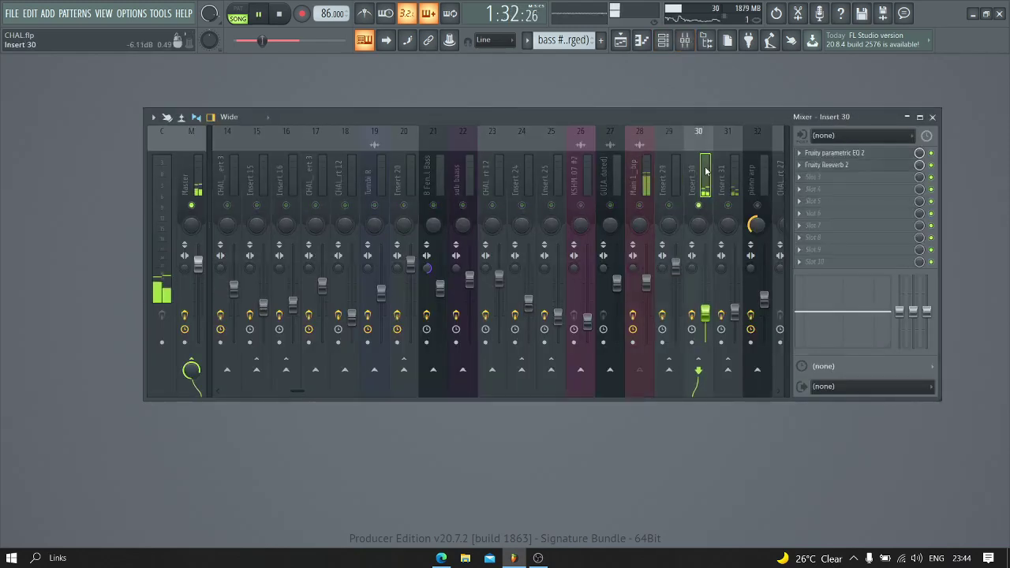
{"action": "left_click", "coordinate": [731, 158]}
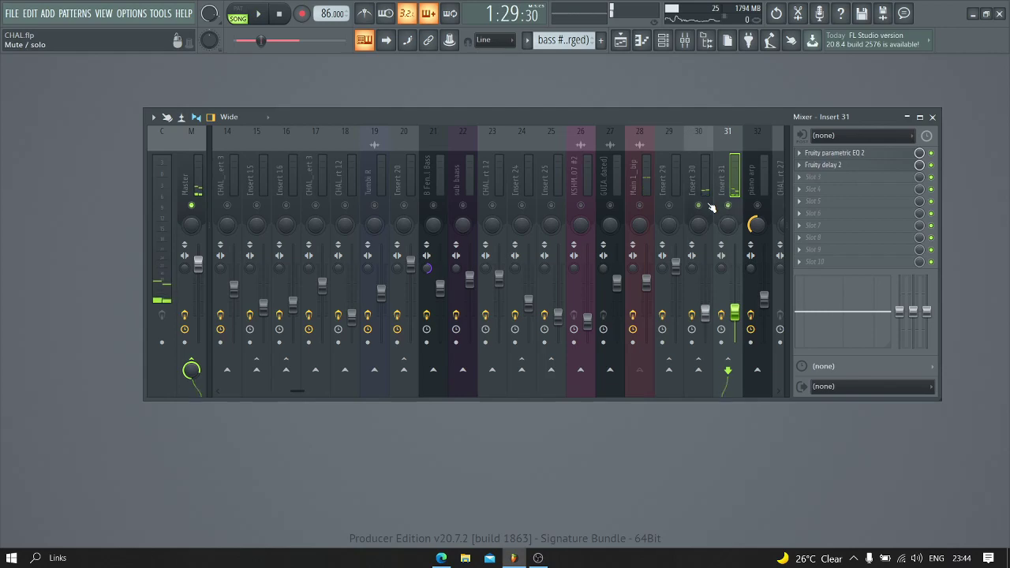
{"action": "right_click", "coordinate": [709, 205]}
Step: Unsolo Track 41 in the playlist and play the full arrangement from about bar 37
{"action": "left_click", "coordinate": [624, 42]}
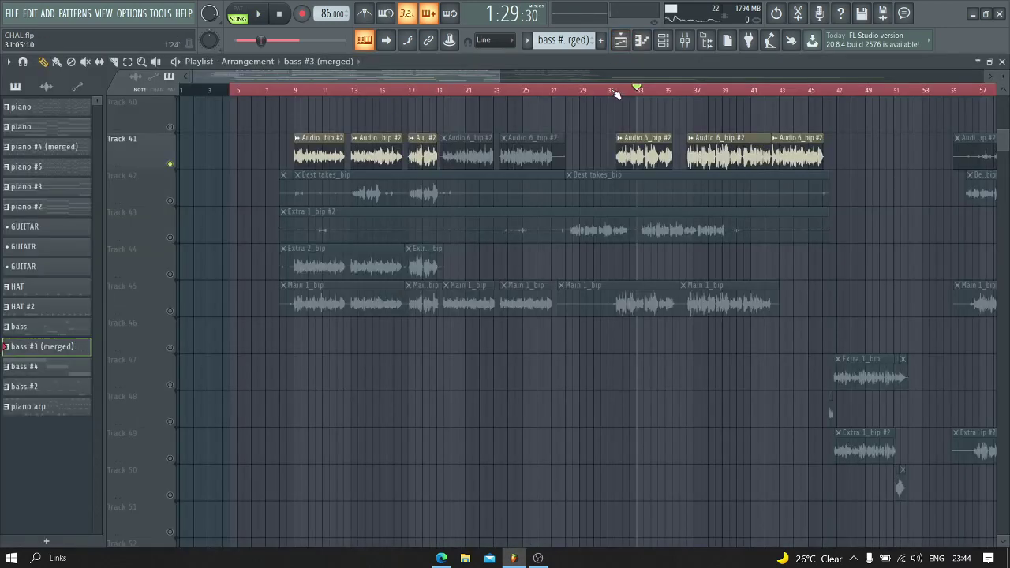
{"action": "right_click", "coordinate": [170, 164]}
{"action": "key", "text": "space"}
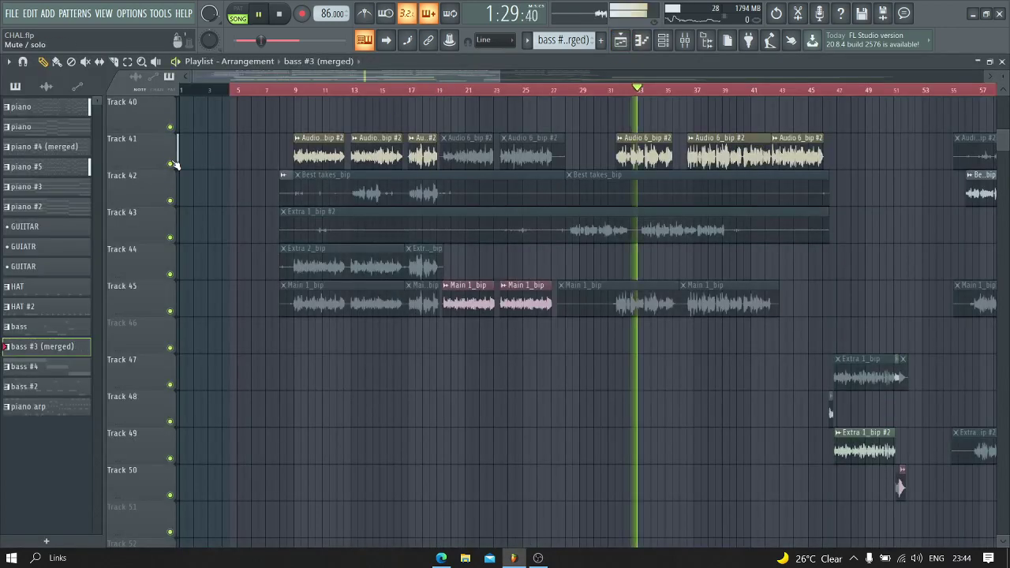
{"action": "left_click", "coordinate": [692, 90]}
{"action": "scroll", "coordinate": [700, 95], "scroll_direction": "down", "scroll_amount": 3}
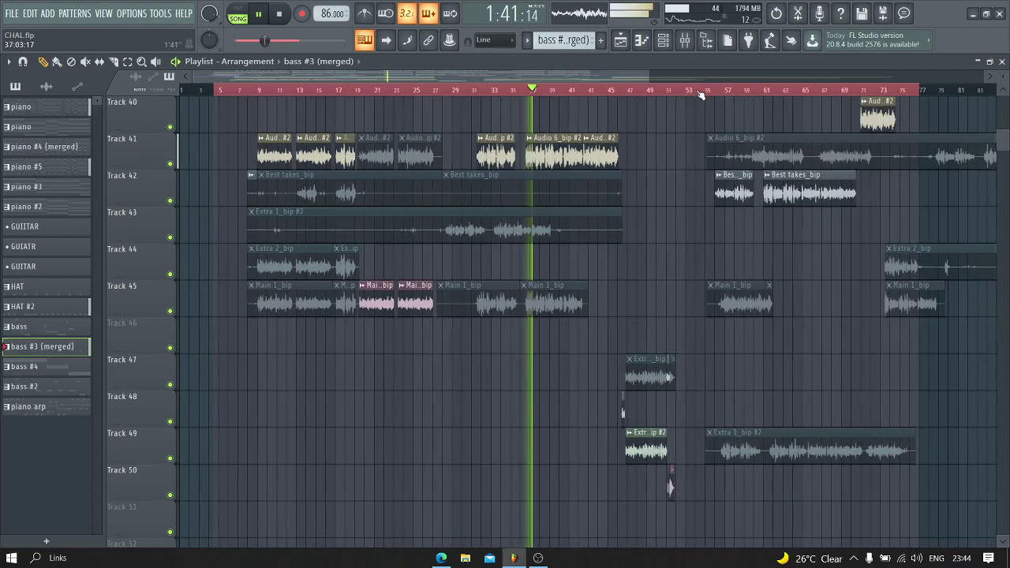
Step: Audition the vocal section on Tracks 47 to 50, playing the arrangement from about bar 46 and again from bar 50
{"action": "scroll", "coordinate": [403, 148], "scroll_direction": "up", "scroll_amount": 5}
{"action": "scroll", "coordinate": [404, 148], "scroll_direction": "up", "scroll_amount": 3}
{"action": "scroll", "coordinate": [403, 148], "scroll_direction": "down", "scroll_amount": 8}
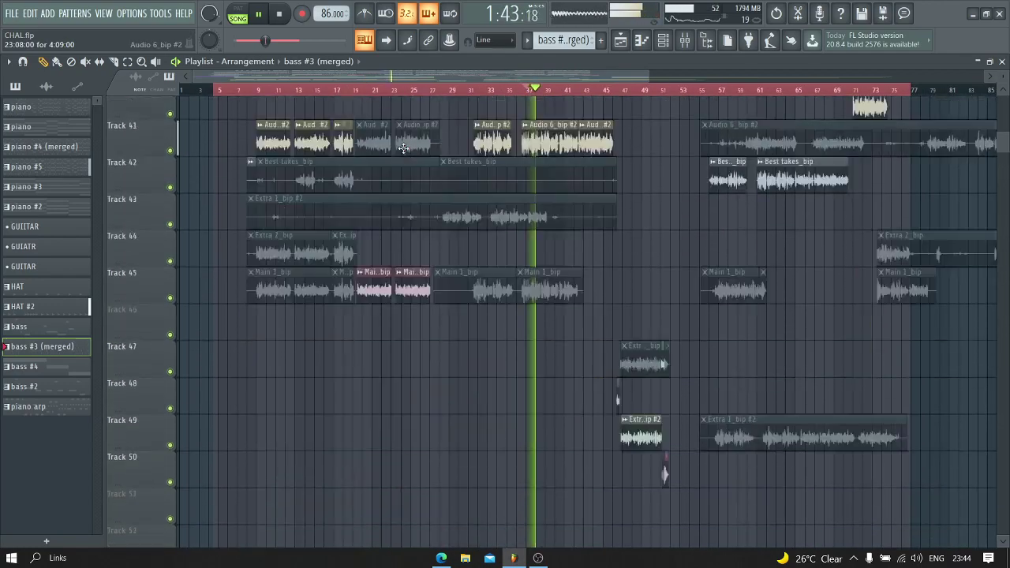
{"action": "left_click", "coordinate": [611, 90]}
{"action": "scroll", "coordinate": [631, 91], "scroll_direction": "up", "scroll_amount": 3}
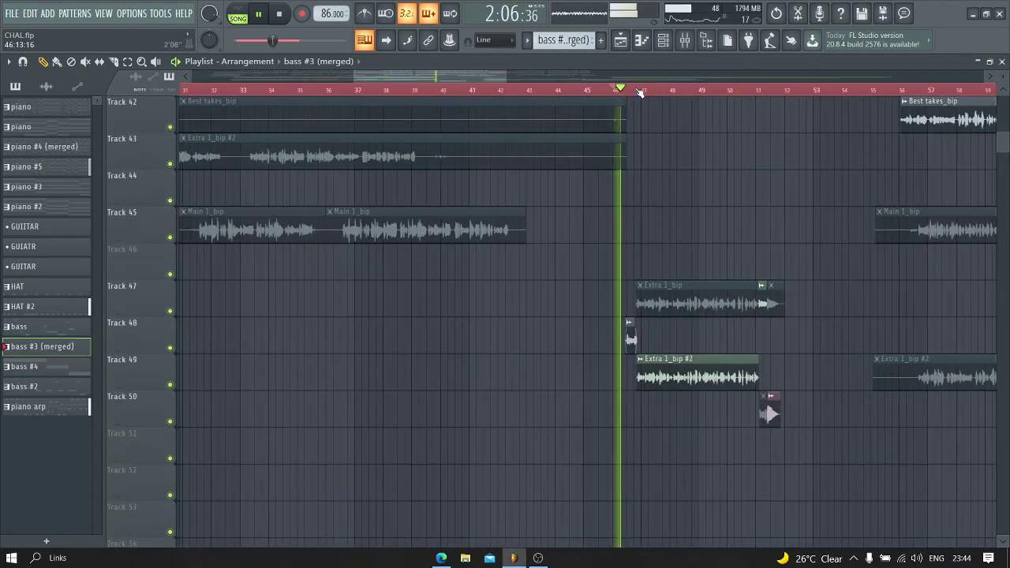
{"action": "scroll", "coordinate": [641, 92], "scroll_direction": "down", "scroll_amount": 2}
{"action": "scroll", "coordinate": [641, 92], "scroll_direction": "up", "scroll_amount": 3}
{"action": "scroll", "coordinate": [679, 93], "scroll_direction": "down", "scroll_amount": 4}
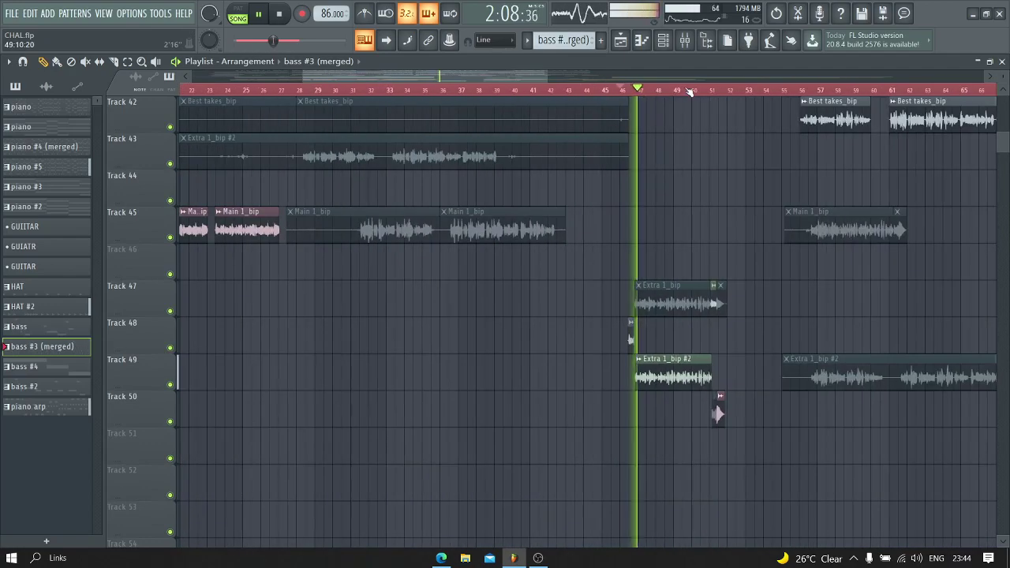
{"action": "scroll", "coordinate": [711, 93], "scroll_direction": "up", "scroll_amount": 4}
{"action": "left_click", "coordinate": [715, 91]}
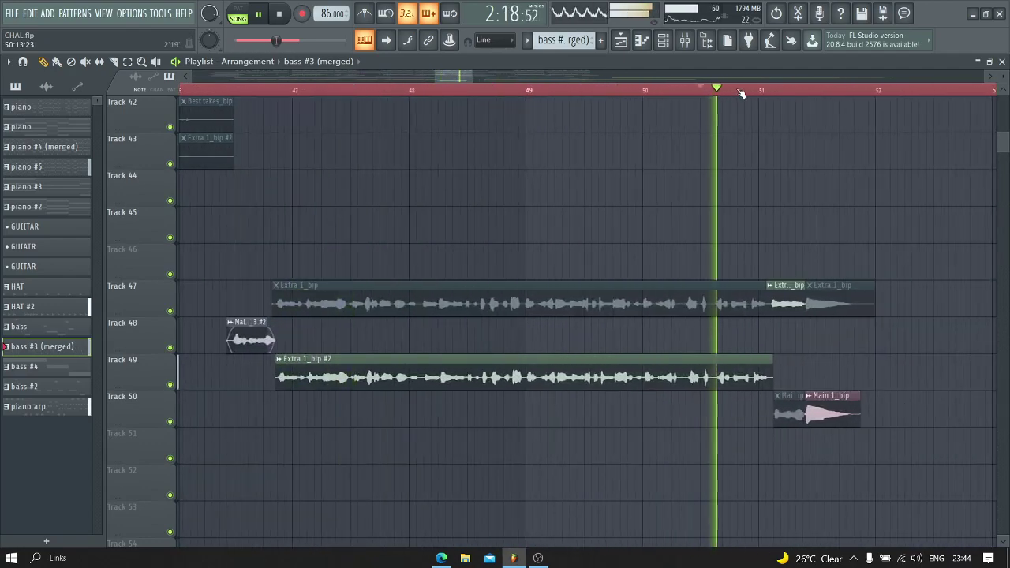
Step: Look over the instrument, drum and effect tracks from Track 1 down to Track 33 during playback, and stop the song
{"action": "scroll", "coordinate": [726, 92], "scroll_direction": "down", "scroll_amount": 2}
{"action": "scroll", "coordinate": [740, 92], "scroll_direction": "down", "scroll_amount": 4}
{"action": "scroll", "coordinate": [494, 172], "scroll_direction": "up", "scroll_amount": 10}
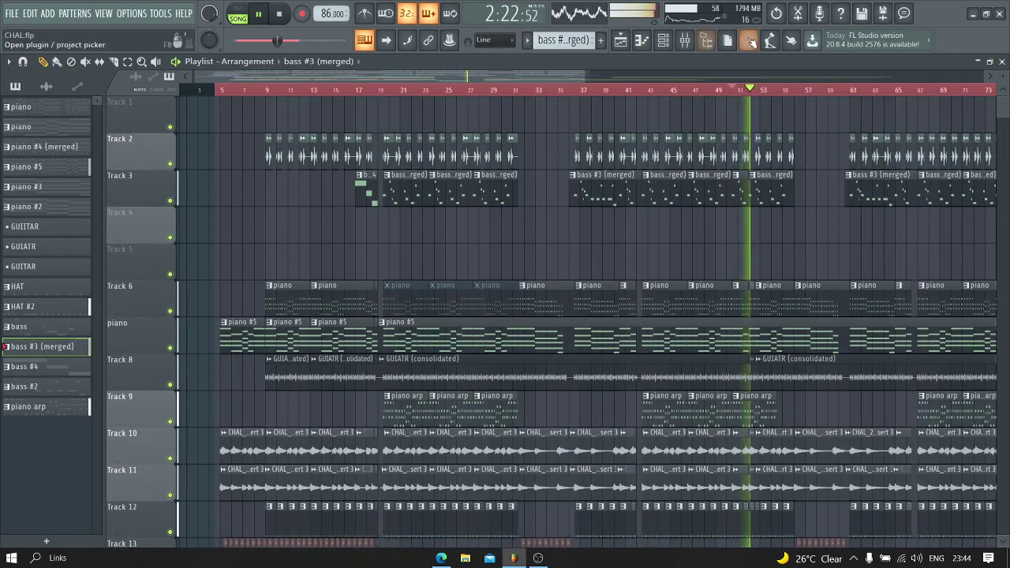
{"action": "scroll", "coordinate": [789, 91], "scroll_direction": "up", "scroll_amount": 3}
{"action": "scroll", "coordinate": [789, 91], "scroll_direction": "down", "scroll_amount": 3}
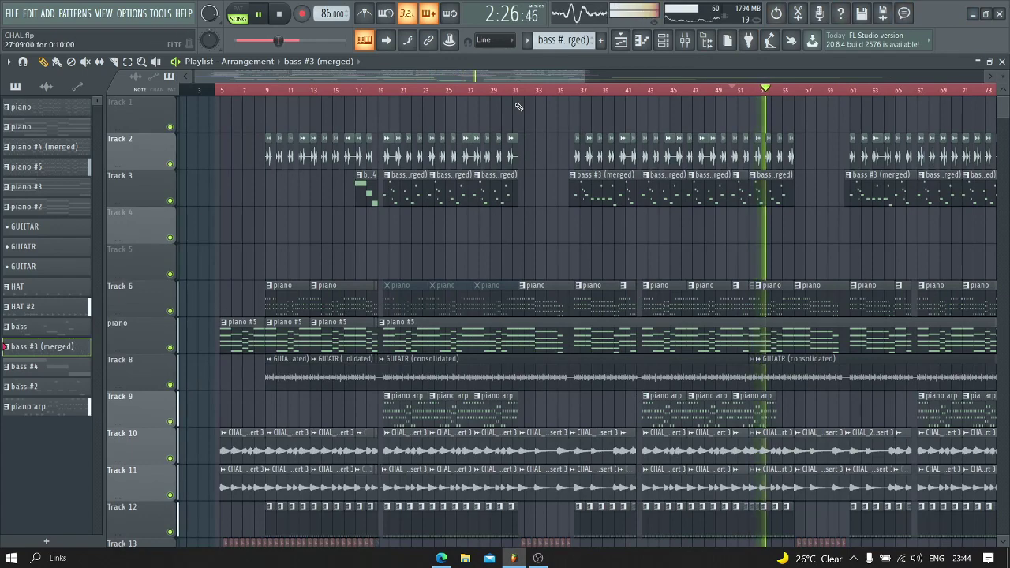
{"action": "scroll", "coordinate": [513, 134], "scroll_direction": "down", "scroll_amount": 6}
{"action": "scroll", "coordinate": [507, 156], "scroll_direction": "down", "scroll_amount": 3}
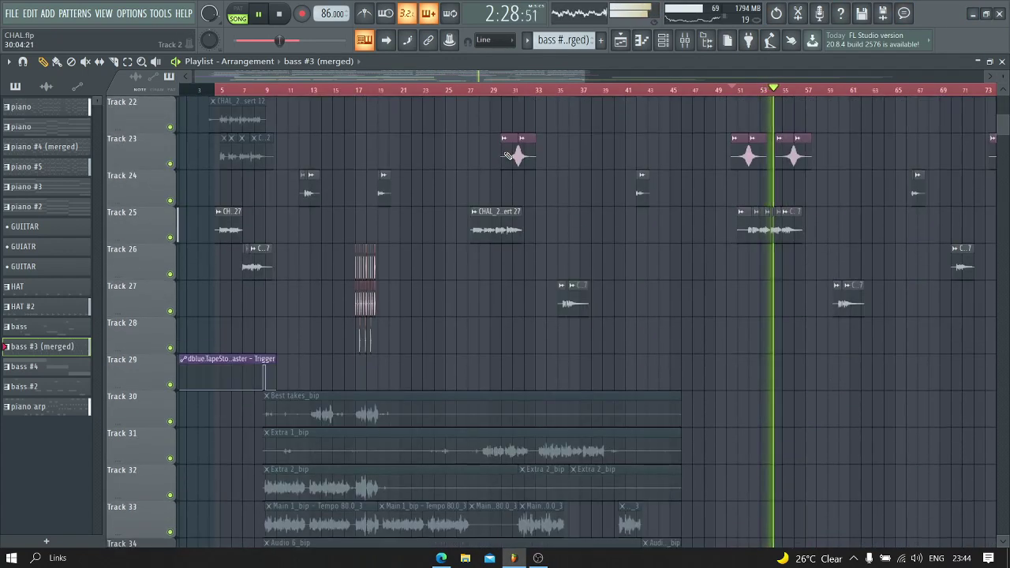
{"action": "scroll", "coordinate": [507, 155], "scroll_direction": "up", "scroll_amount": 8}
{"action": "key", "text": "space"}
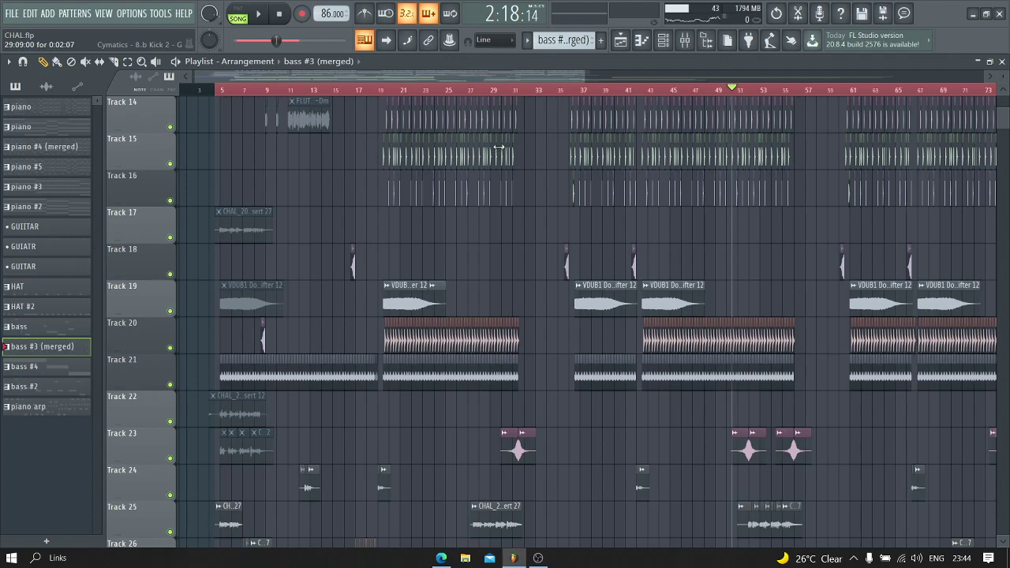
Step: Switch to OBS and reposition its window over the playlist
{"action": "left_click", "coordinate": [538, 559]}
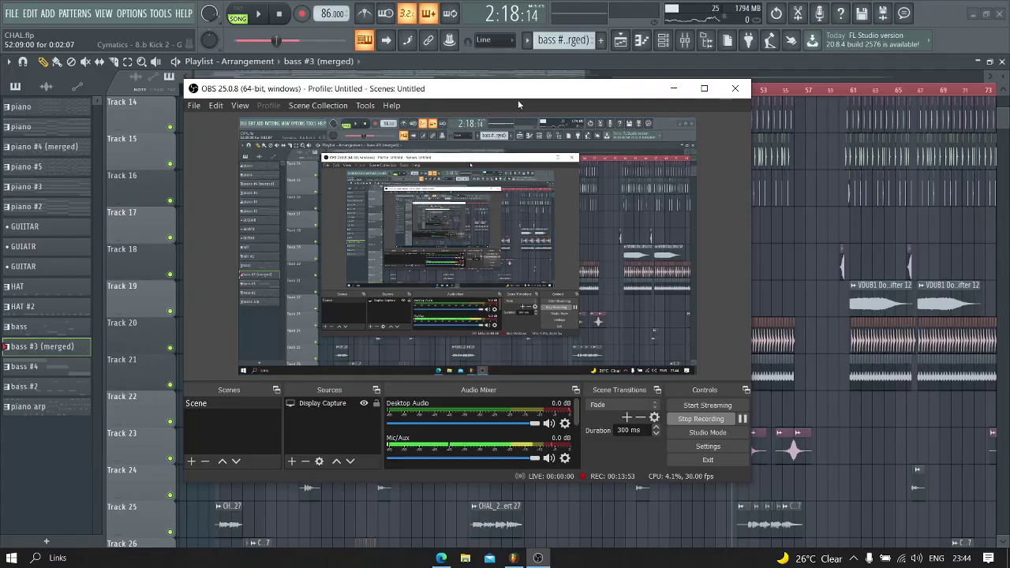
{"action": "mouse_move", "coordinate": [531, 92]}
{"action": "left_mouse_down"}
{"action": "mouse_move", "coordinate": [615, 52]}
{"action": "mouse_move", "coordinate": [580, 139]}
{"action": "mouse_move", "coordinate": [573, 45]}
{"action": "mouse_move", "coordinate": [410, 281]}
{"action": "mouse_move", "coordinate": [628, 207]}
{"action": "mouse_move", "coordinate": [527, 126]}
{"action": "mouse_move", "coordinate": [372, 175]}
{"action": "mouse_move", "coordinate": [472, 78]}
{"action": "mouse_move", "coordinate": [542, 80]}
{"action": "left_mouse_up"}
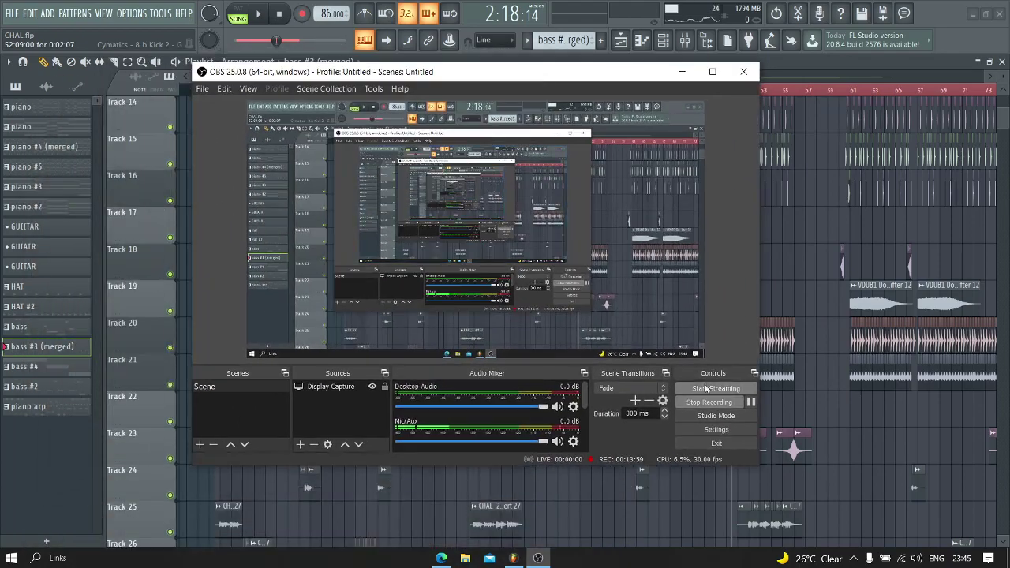